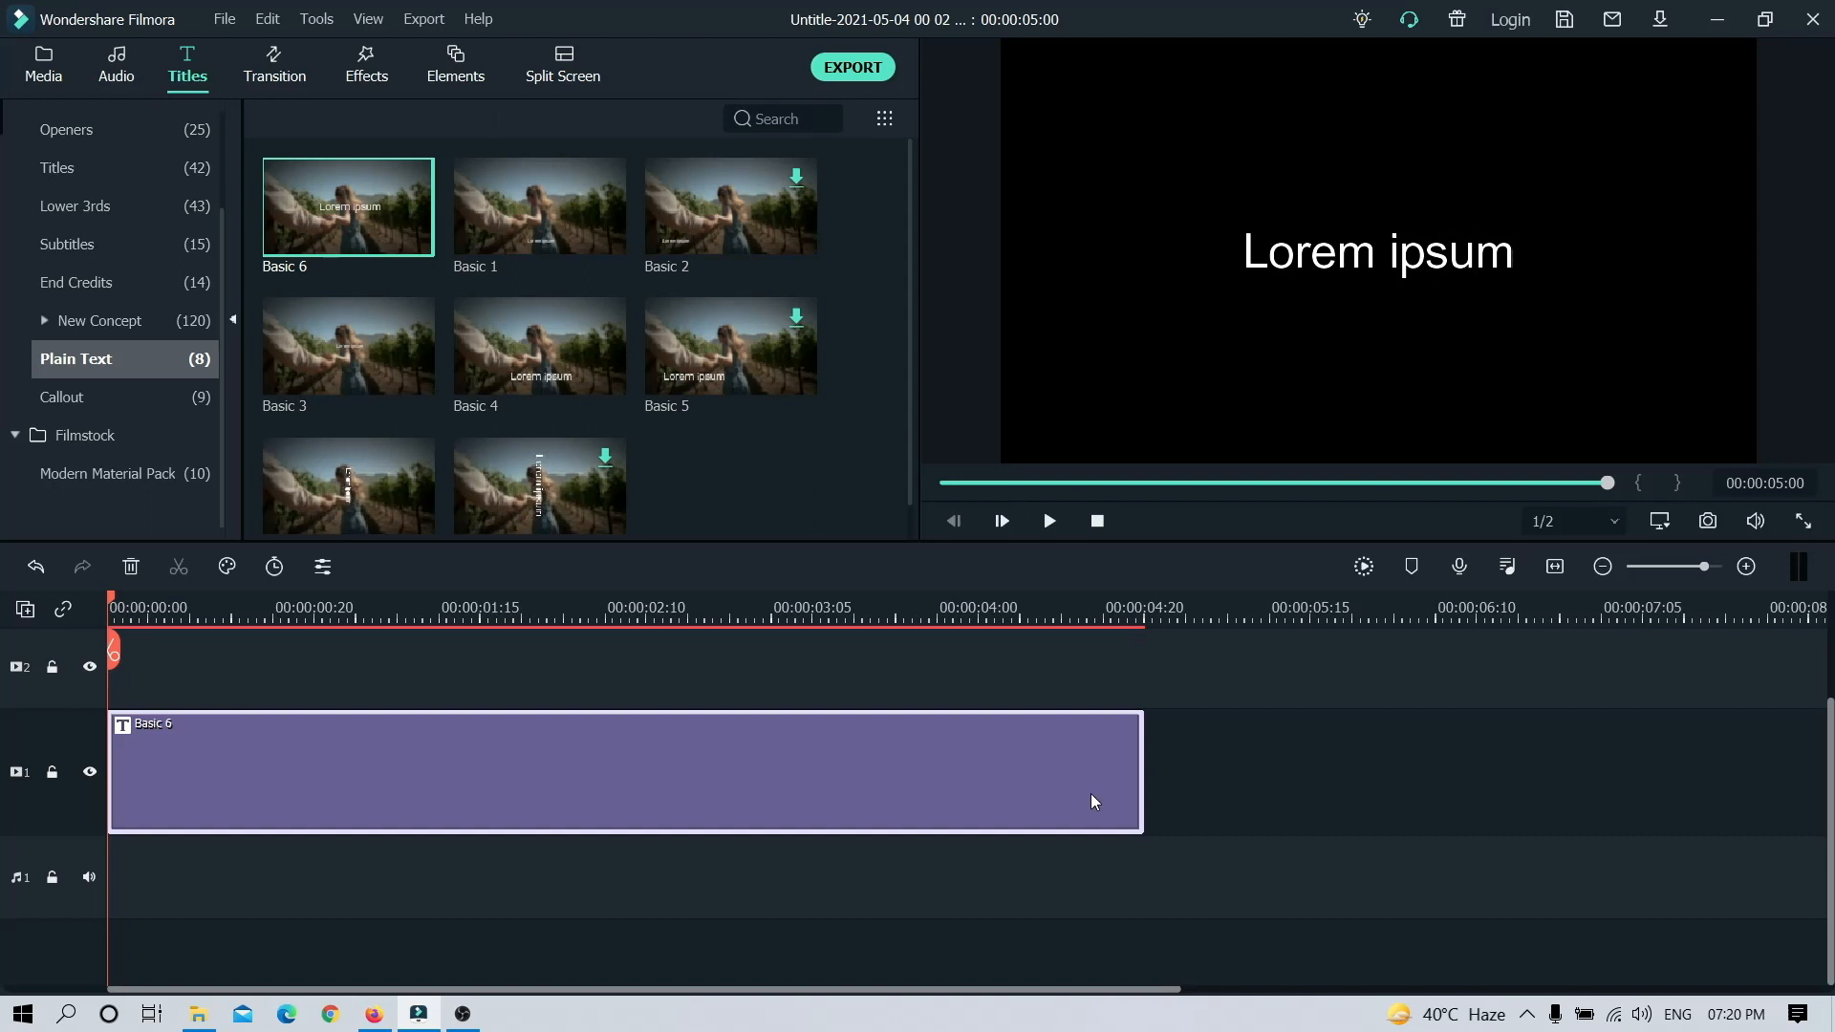
Step: Replace the placeholder text of the title on track 1 with TF and set its font size to 200
click(1686, 568)
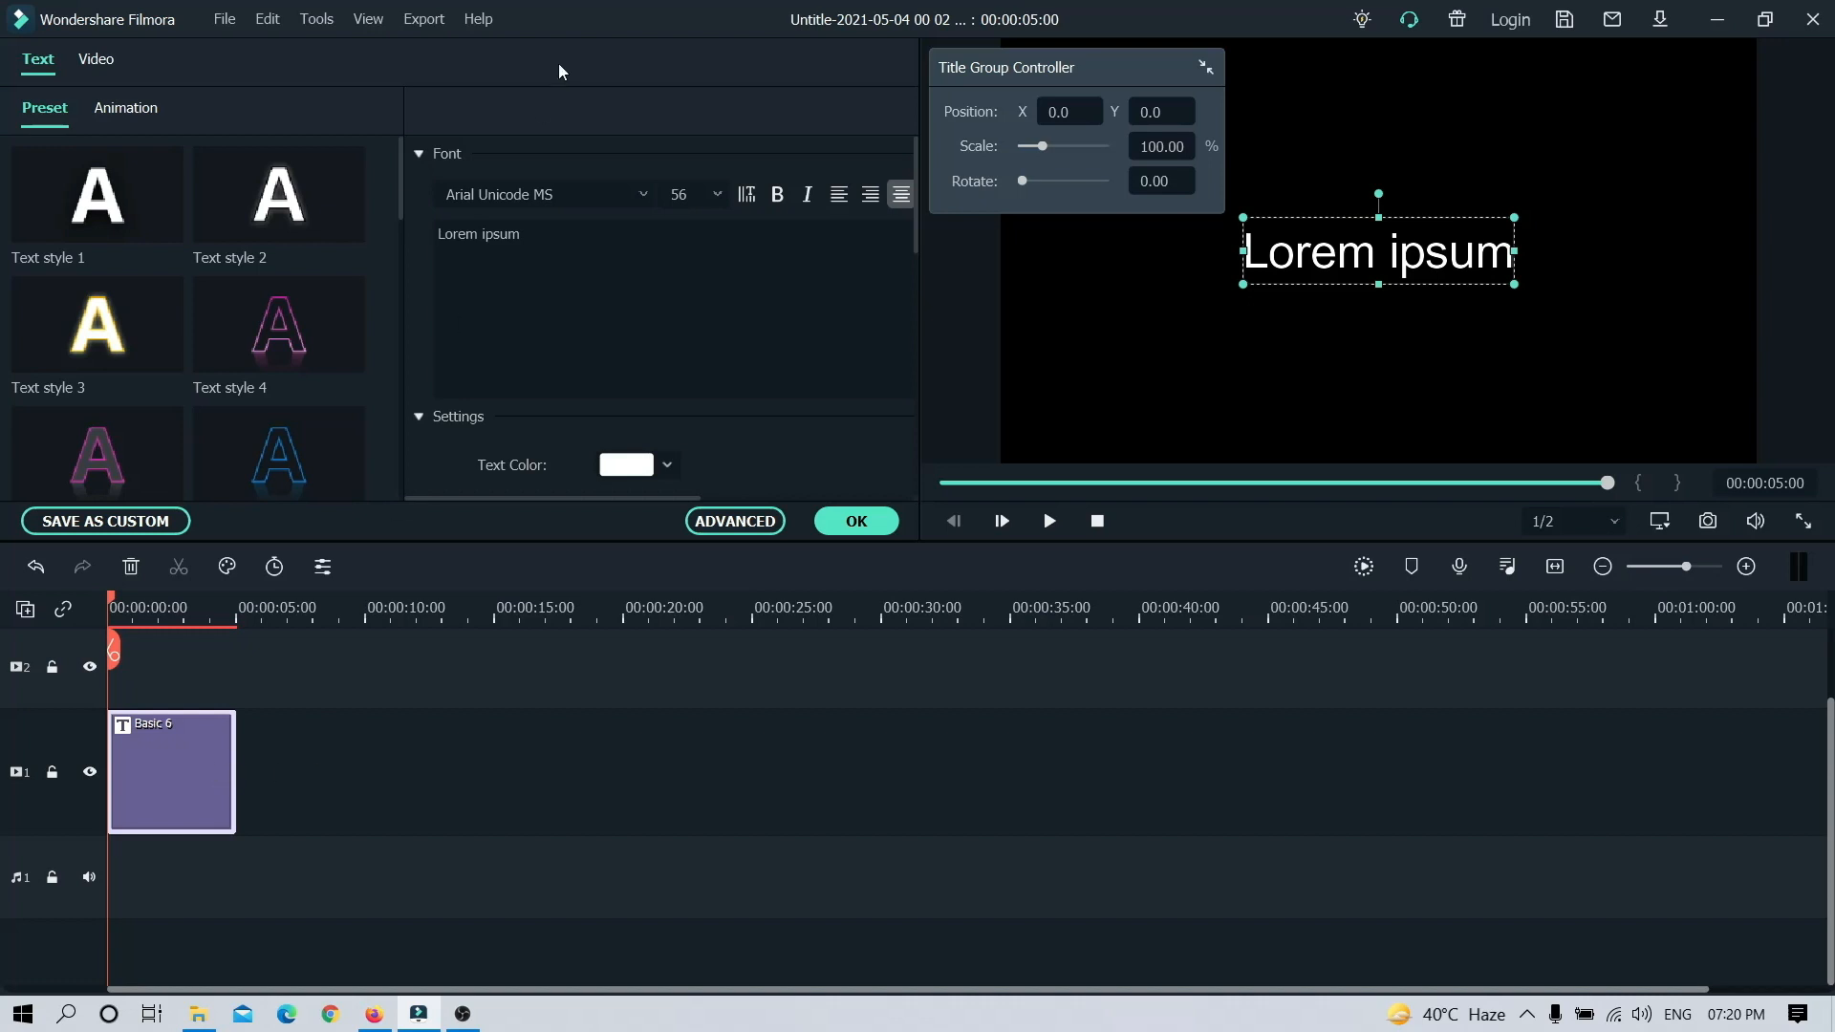
click(553, 242)
key(BackSpace)
key(BackSpace)
key(BackSpace)
key(BackSpace)
key(BackSpace)
key(BackSpace)
key(BackSpace)
key(BackSpace)
key(BackSpace)
key(BackSpace)
key(BackSpace)
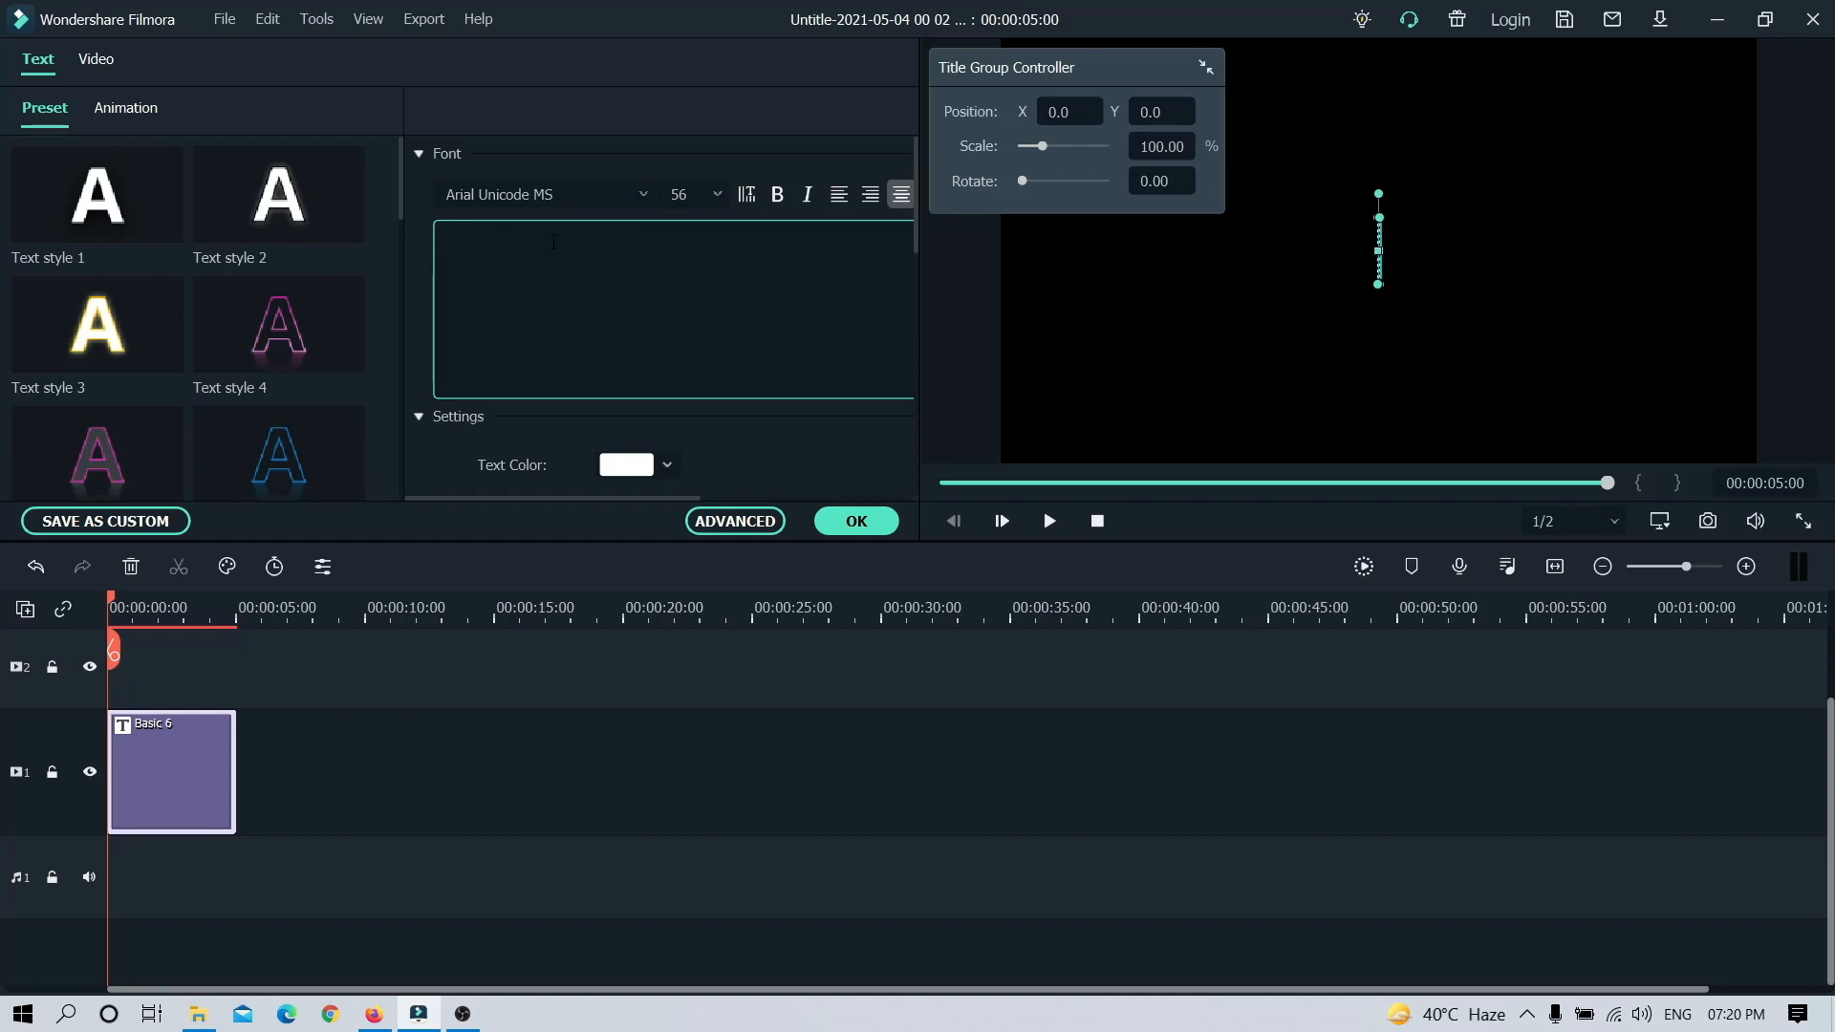
text(TF)
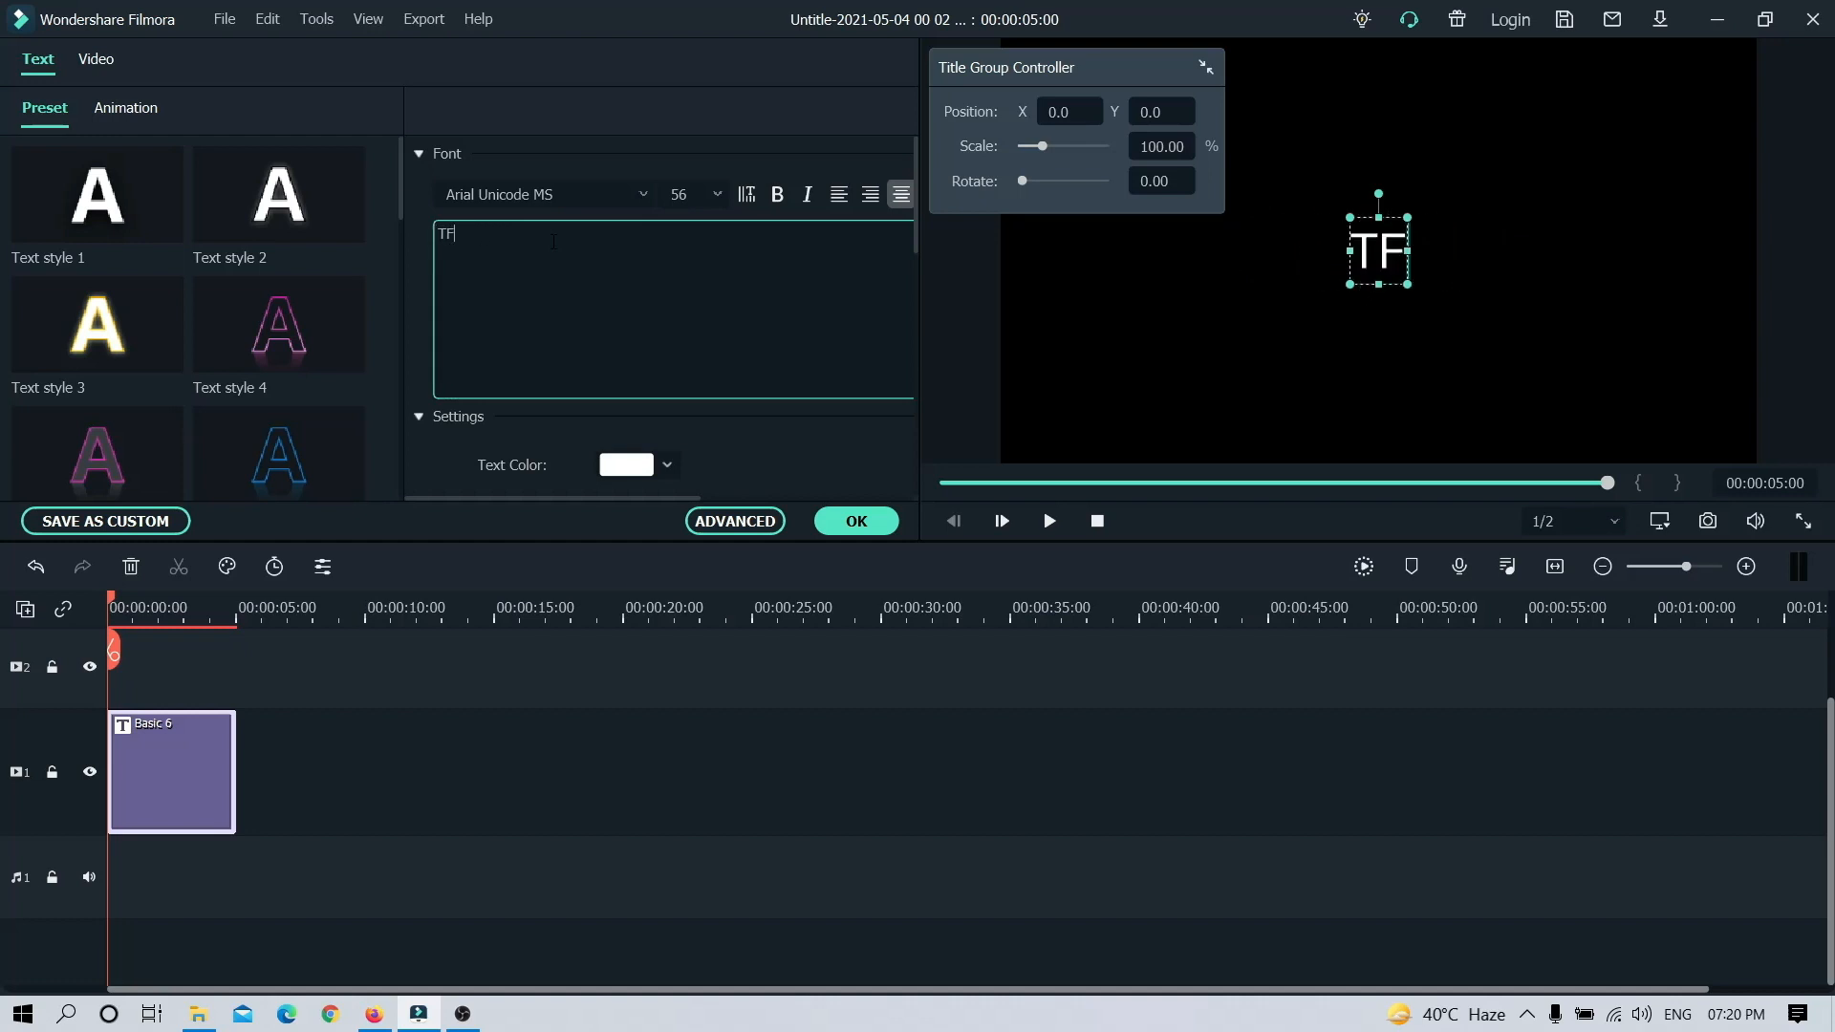
click(699, 194)
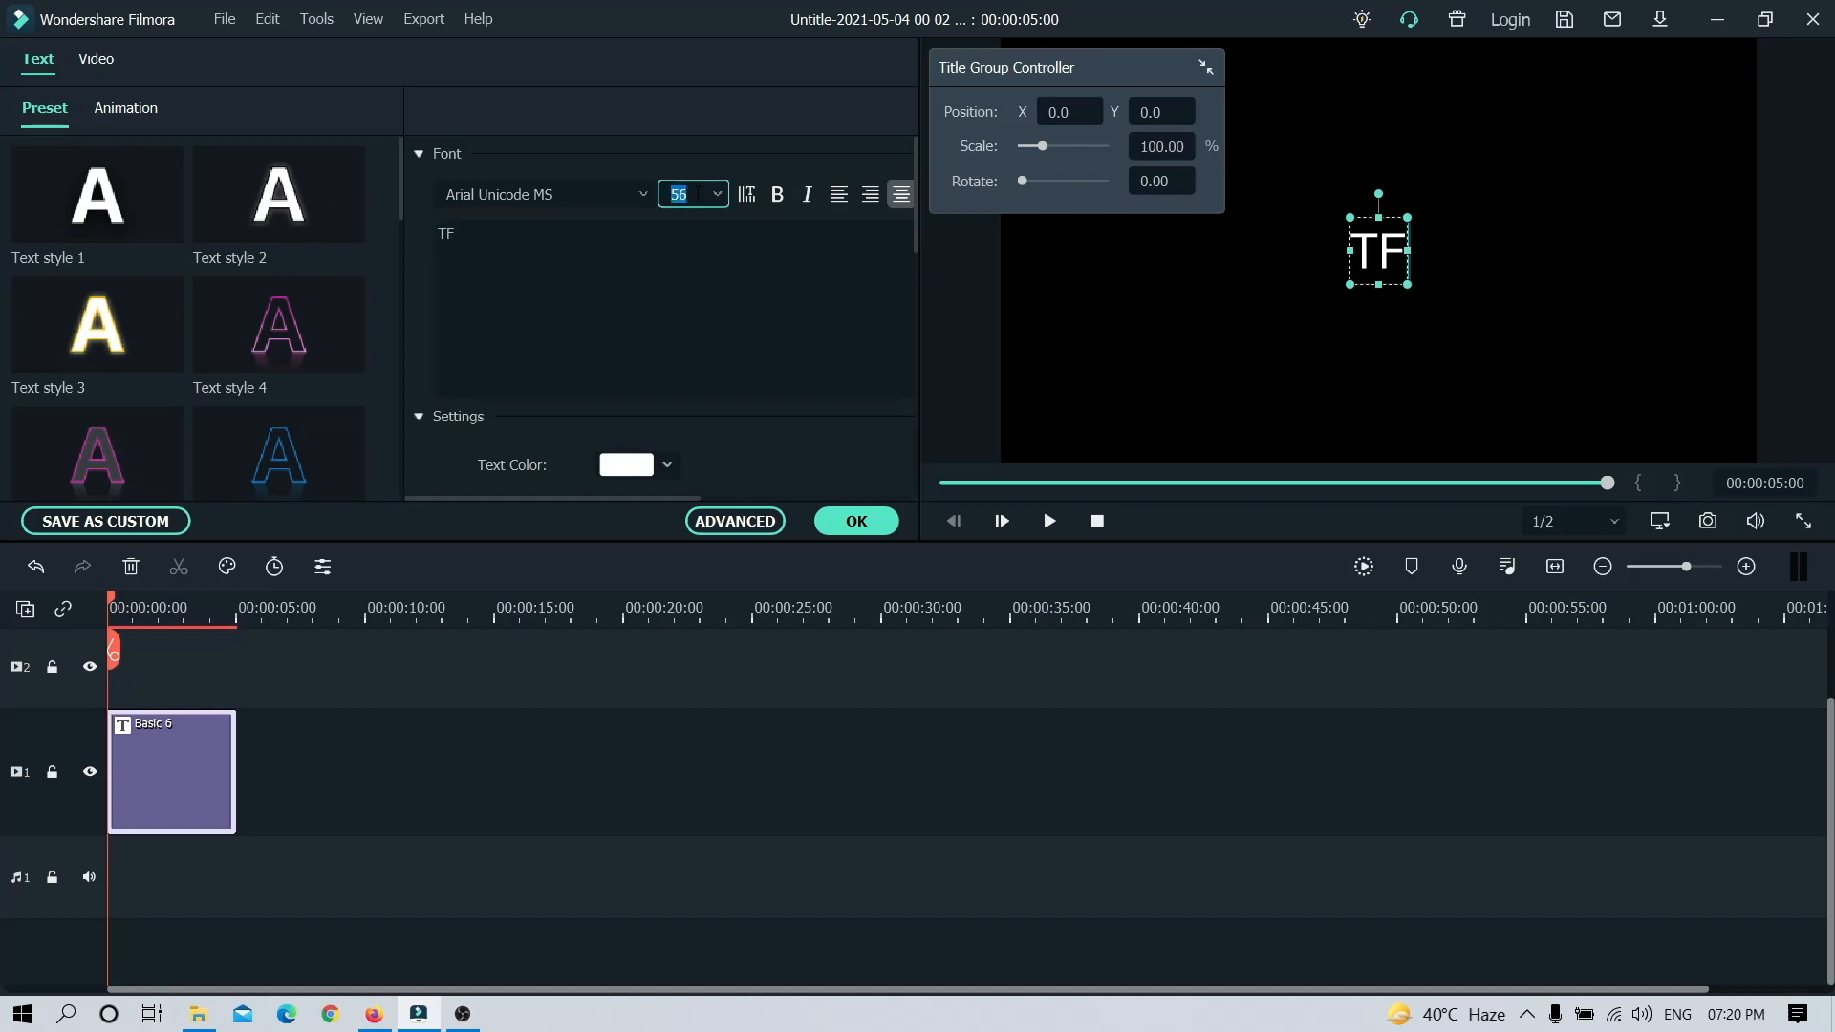
key(Return)
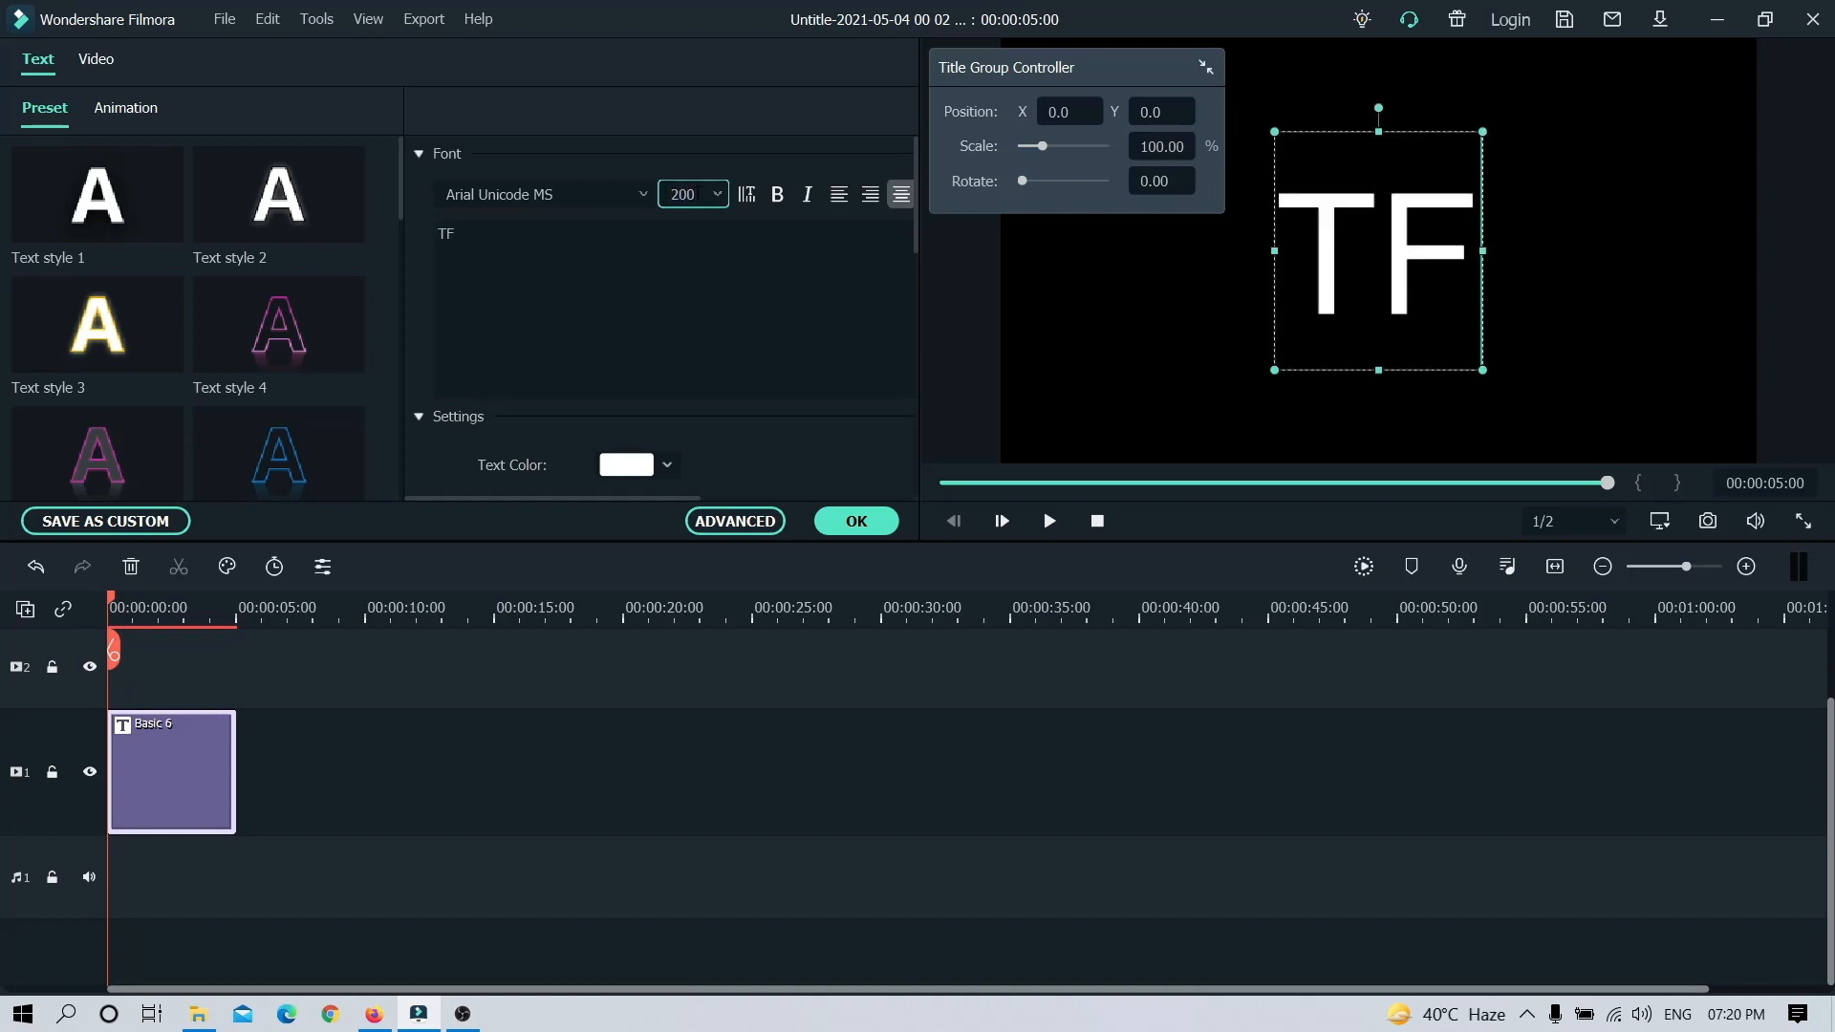
Step: Change the font of the TF text to Rogue Hero 3D
click(644, 194)
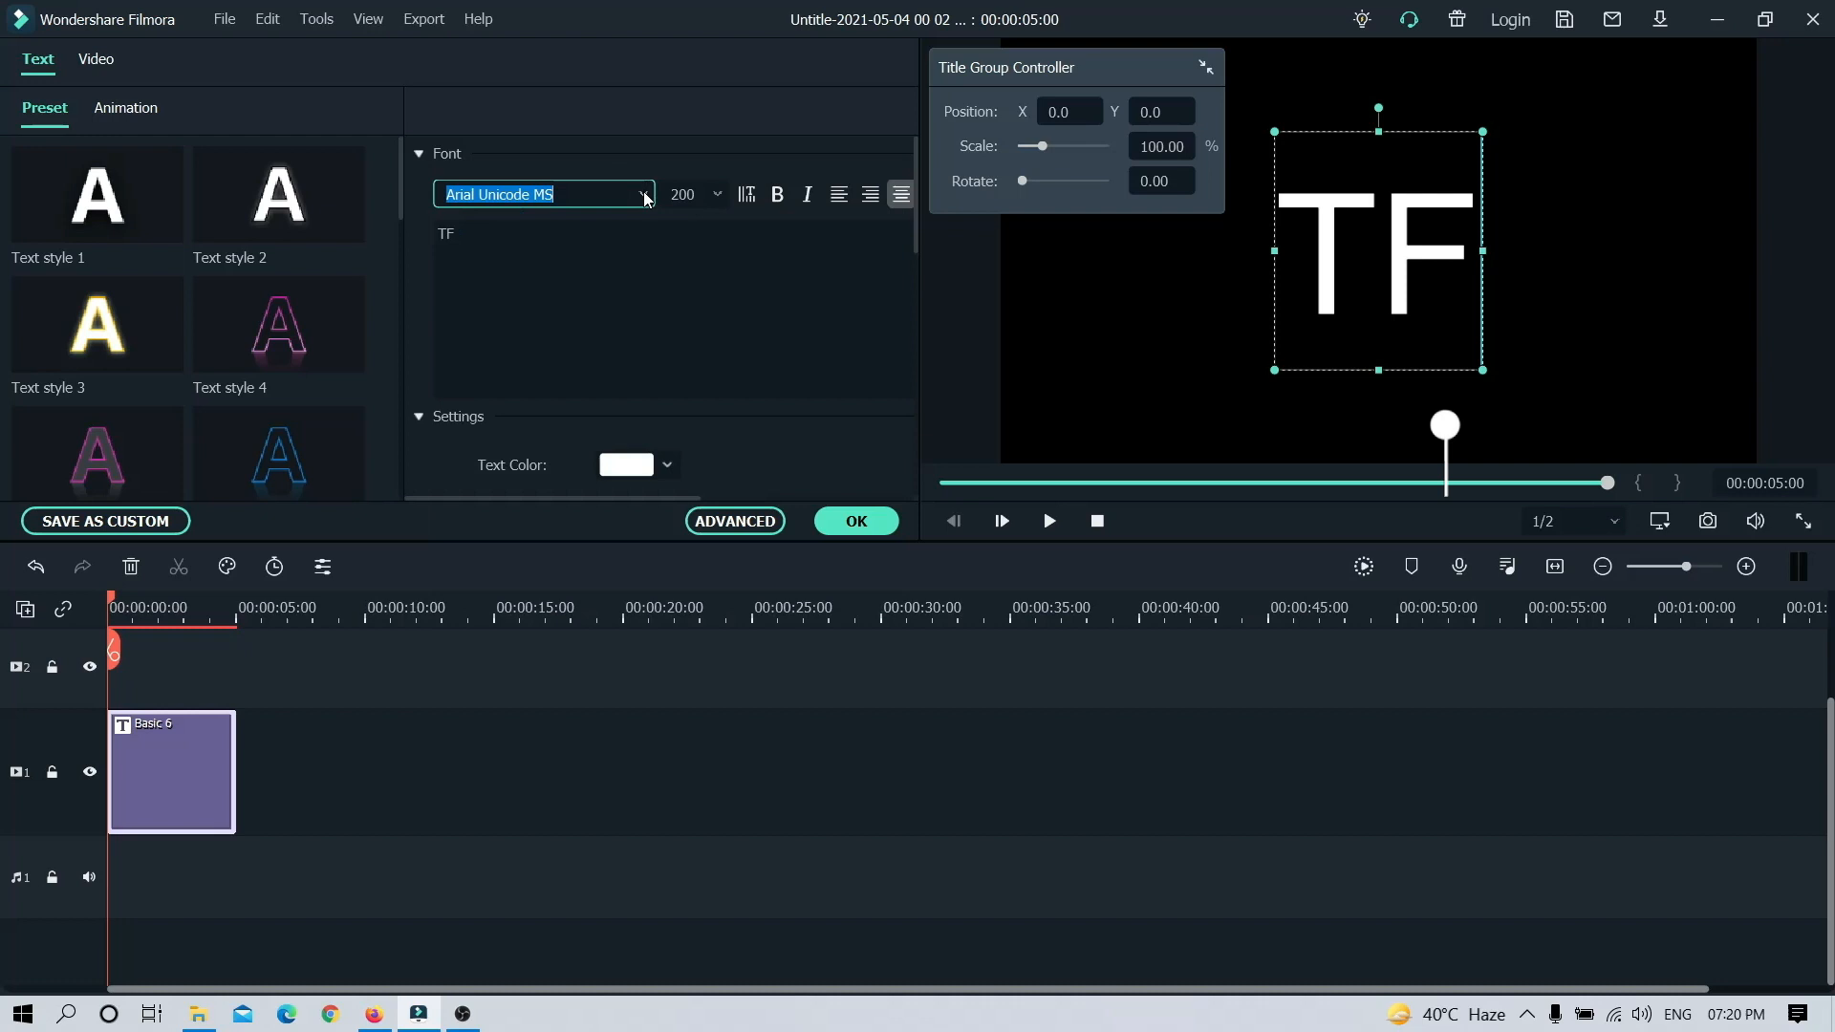
text(og)
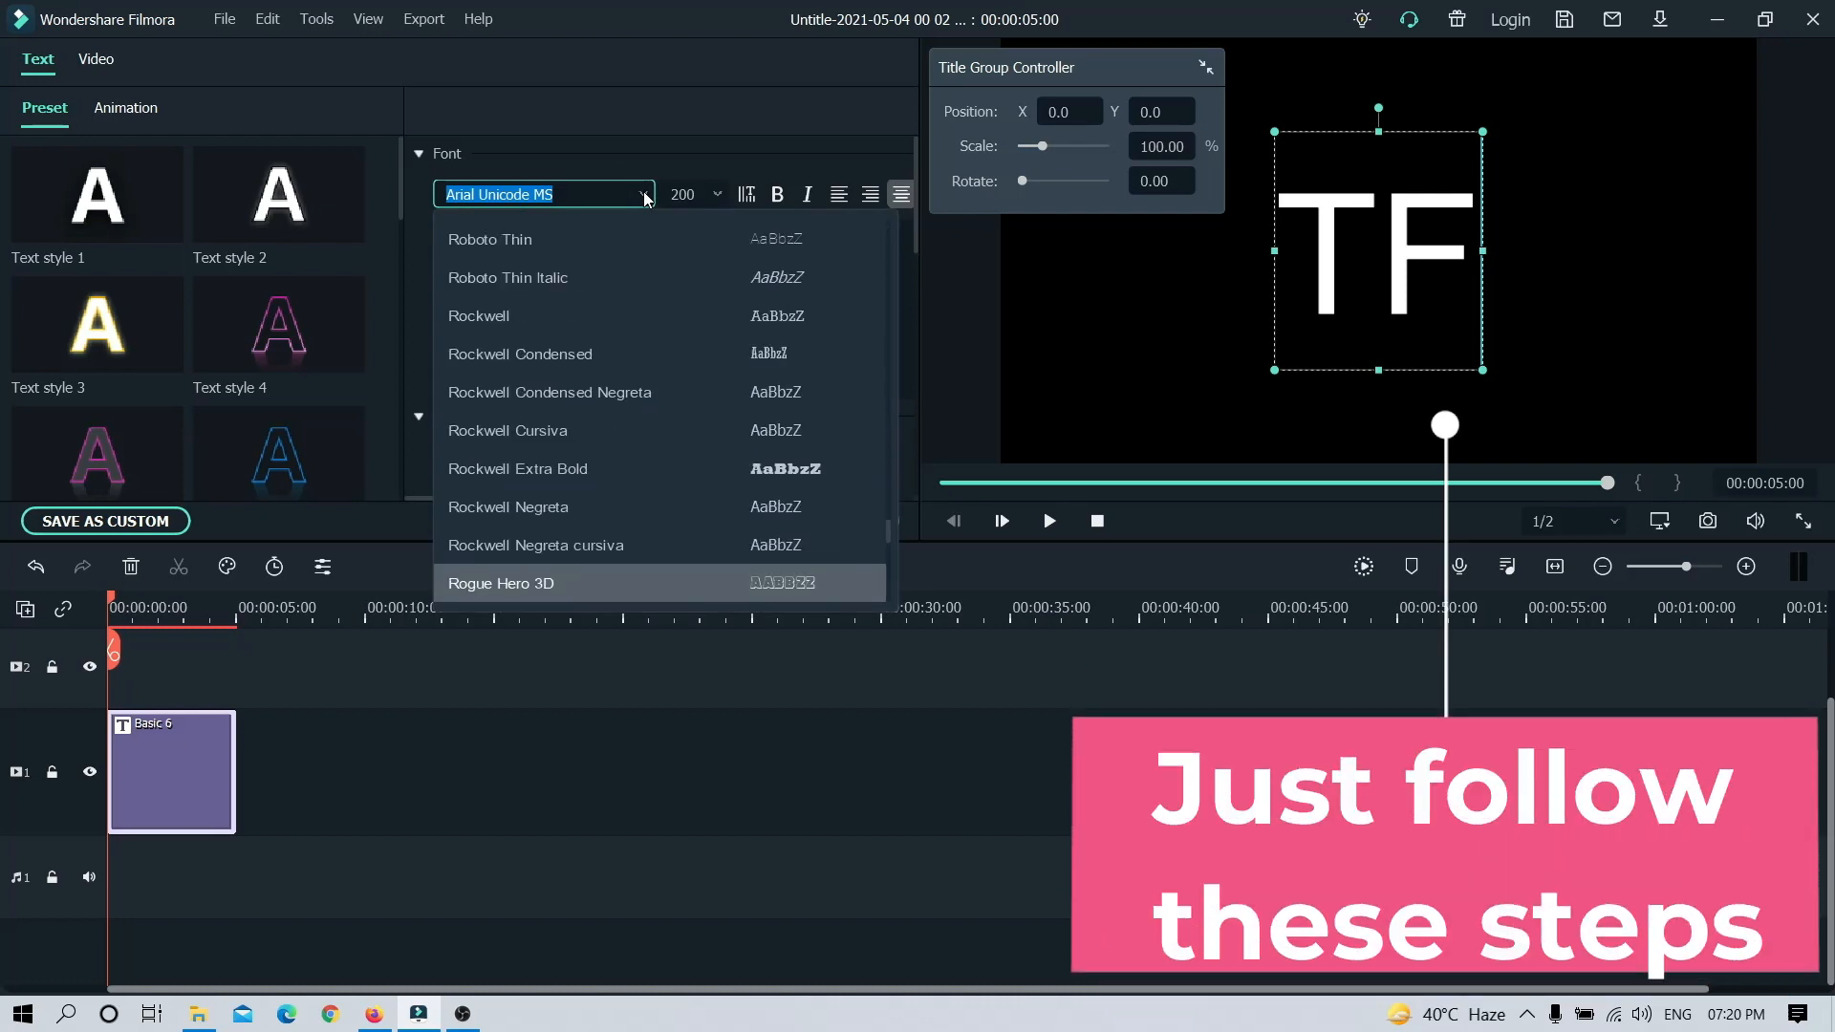
click(645, 194)
text(r)
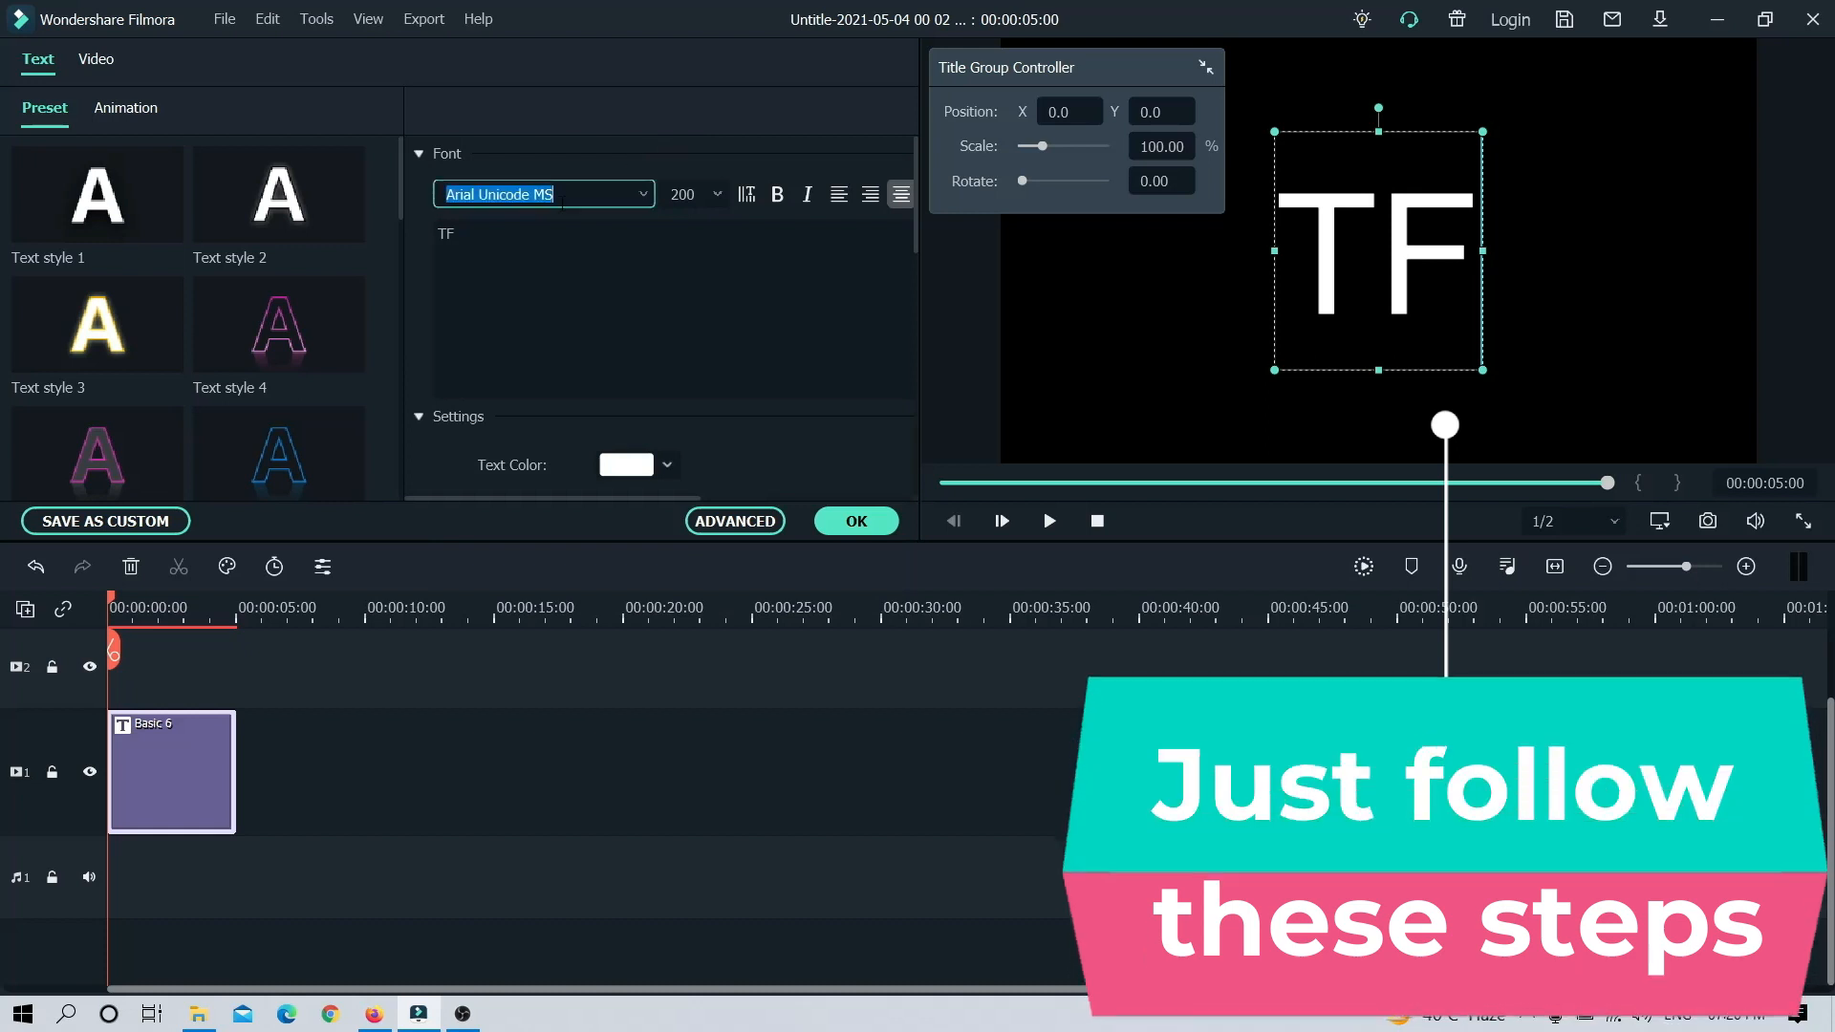
text(og)
key(Return)
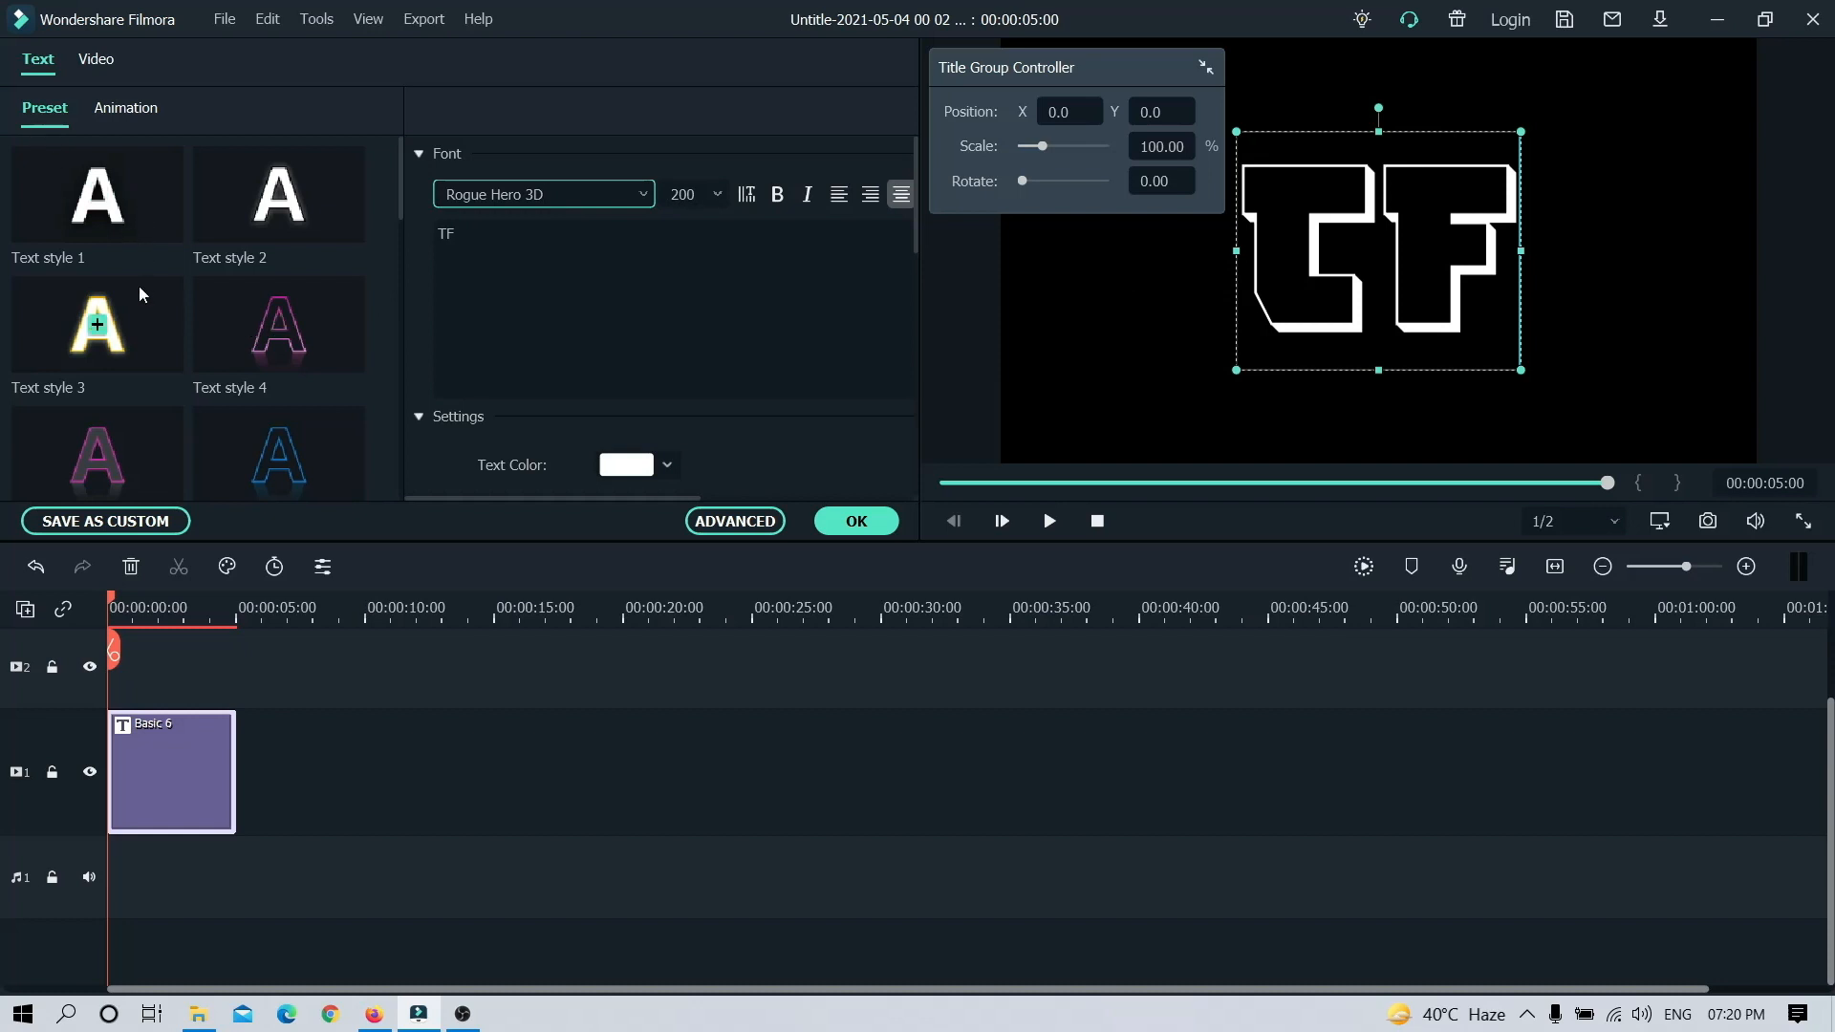
Step: Try the Text style 20 and 22 presets on the TF text, and settle on Text style 21
scroll(139, 284, down, 5)
scroll(139, 284, down, 8)
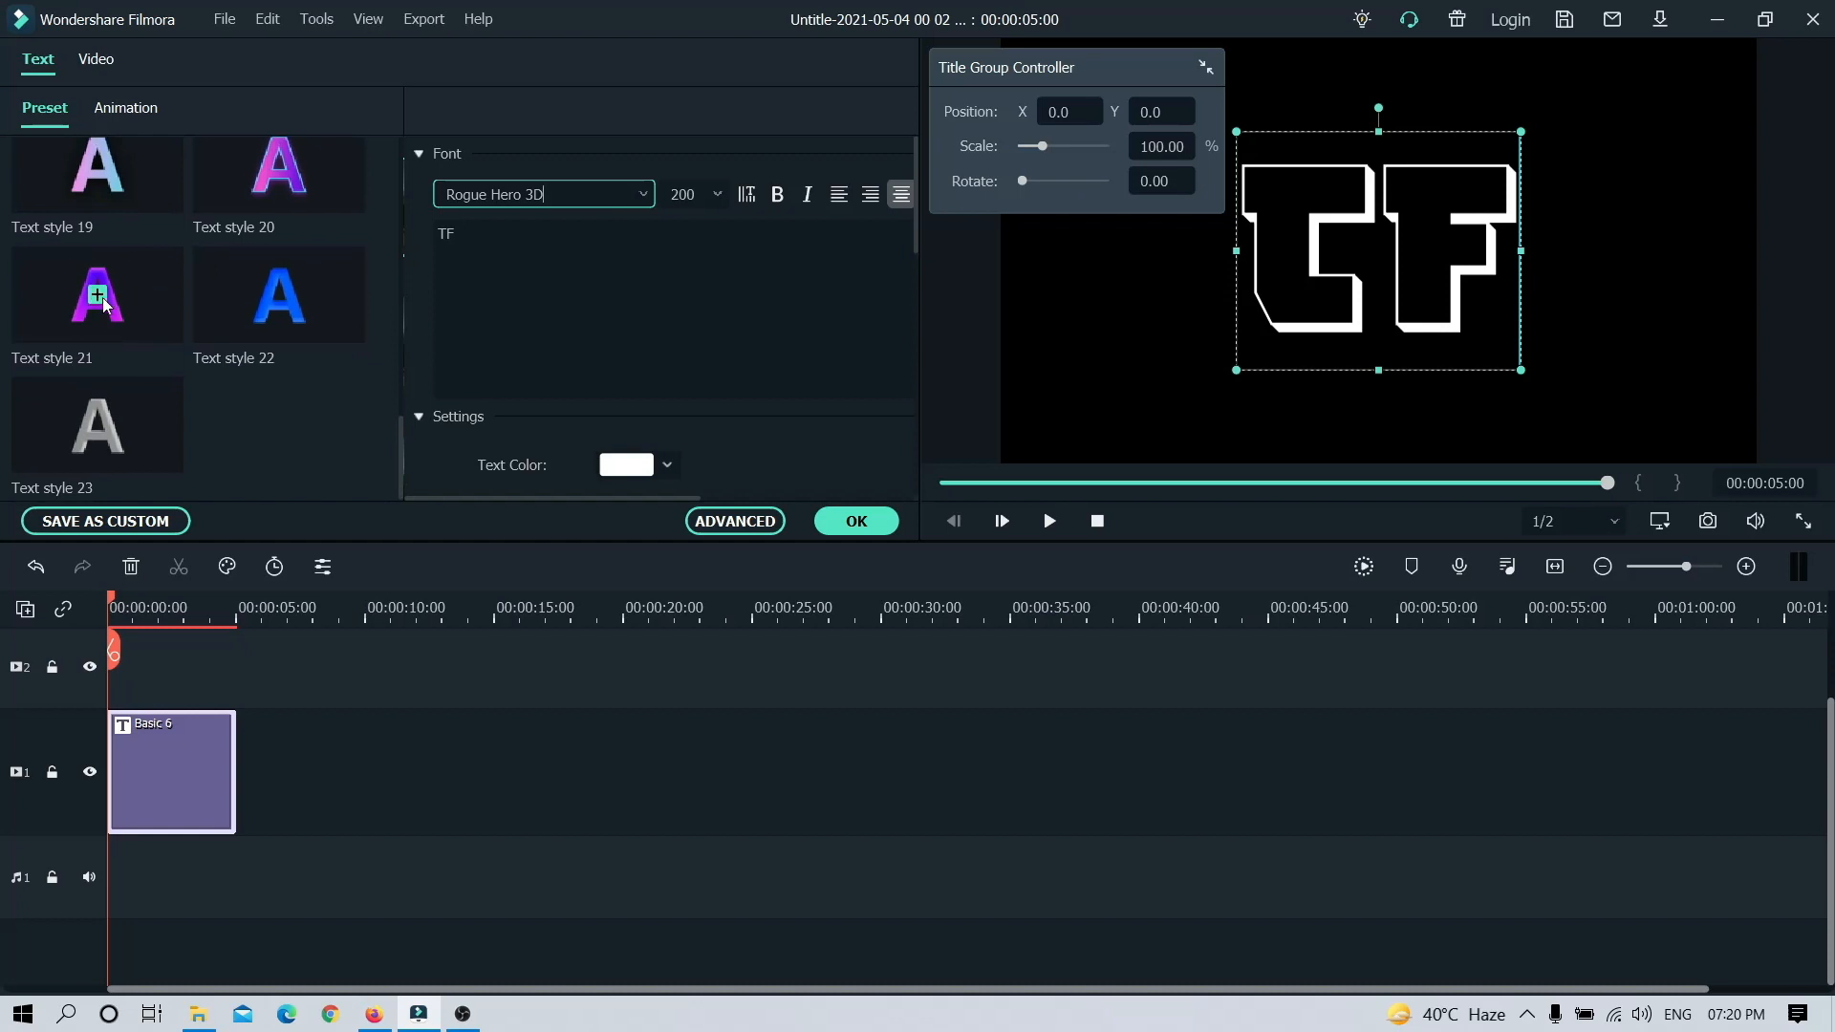
click(279, 168)
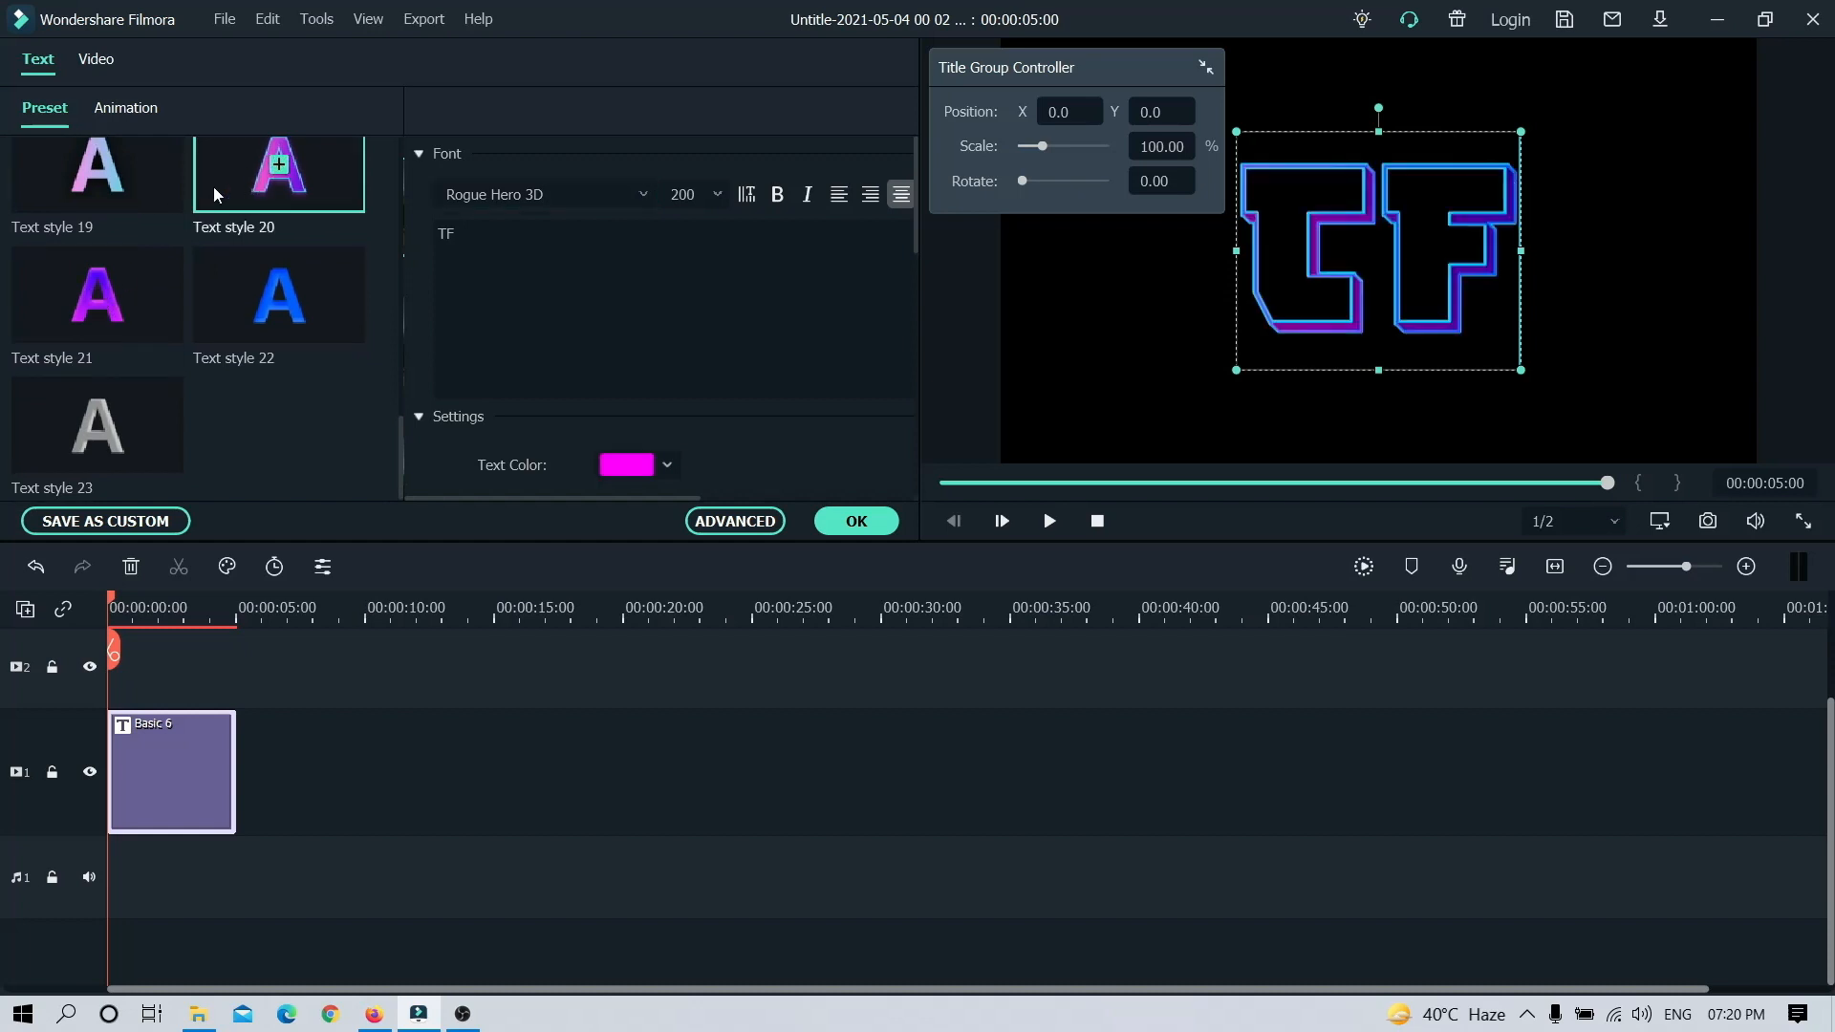
click(279, 292)
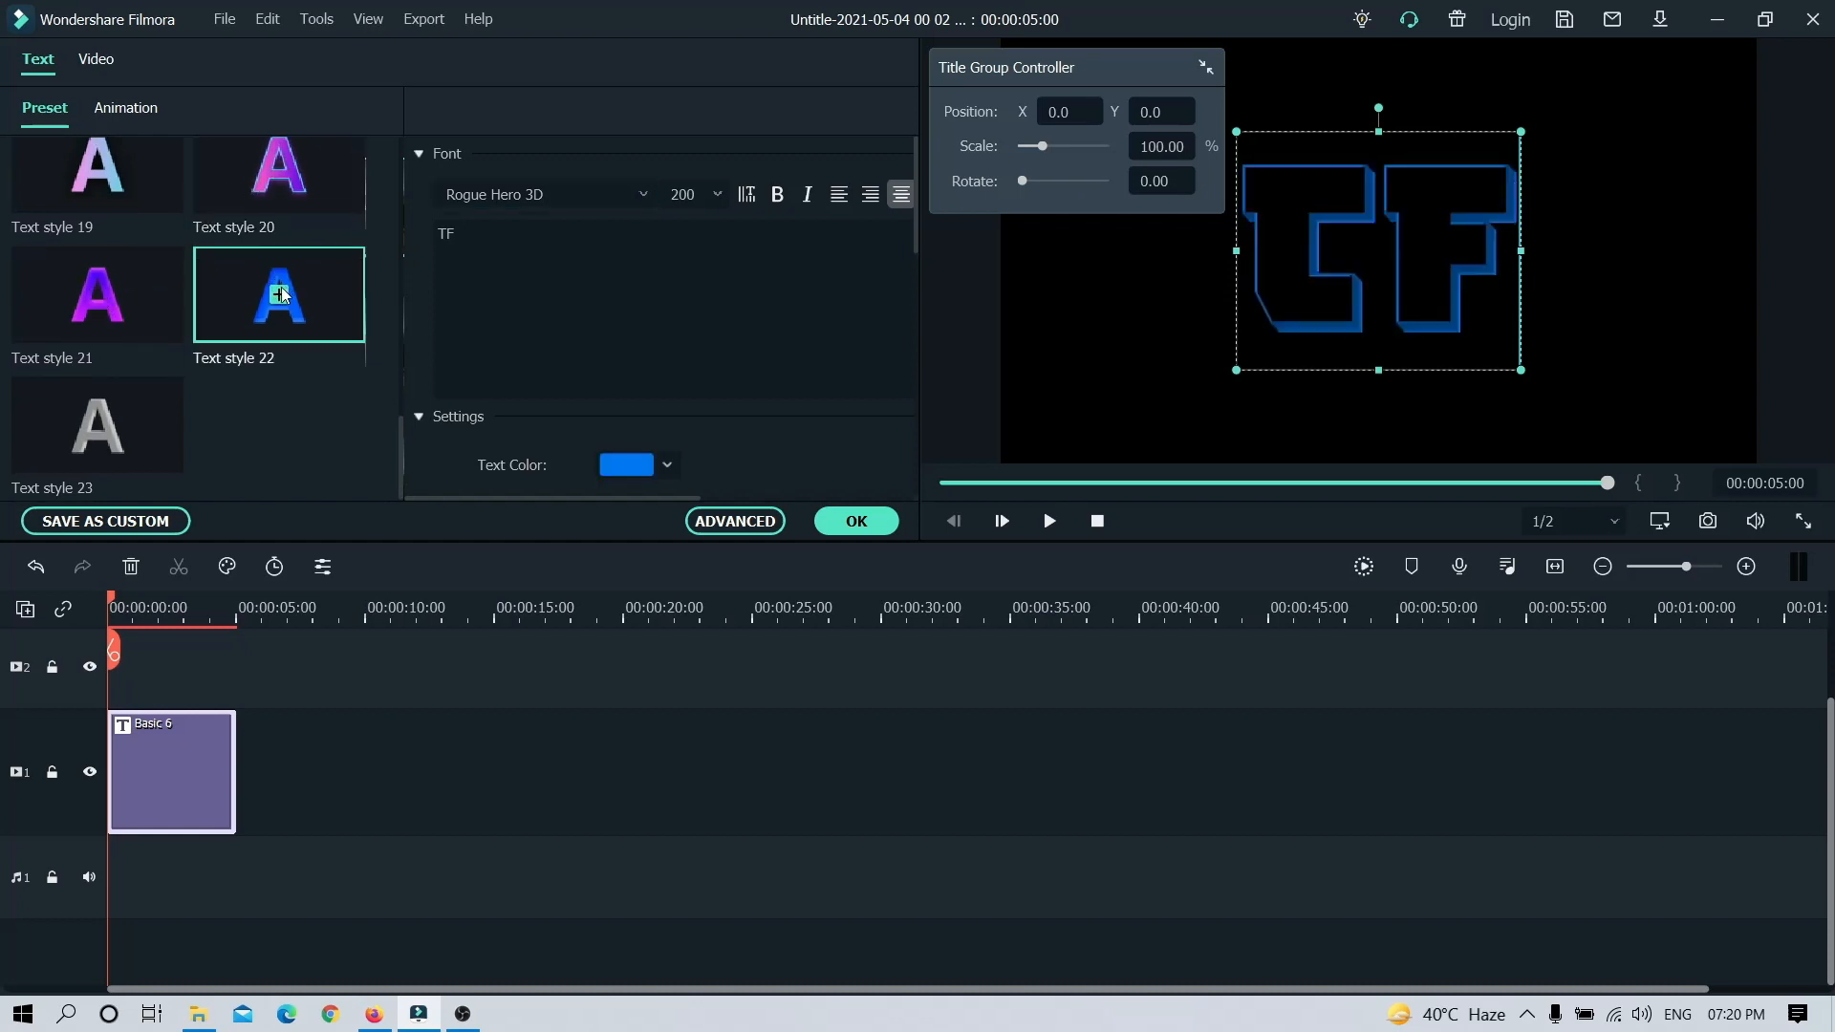
click(95, 299)
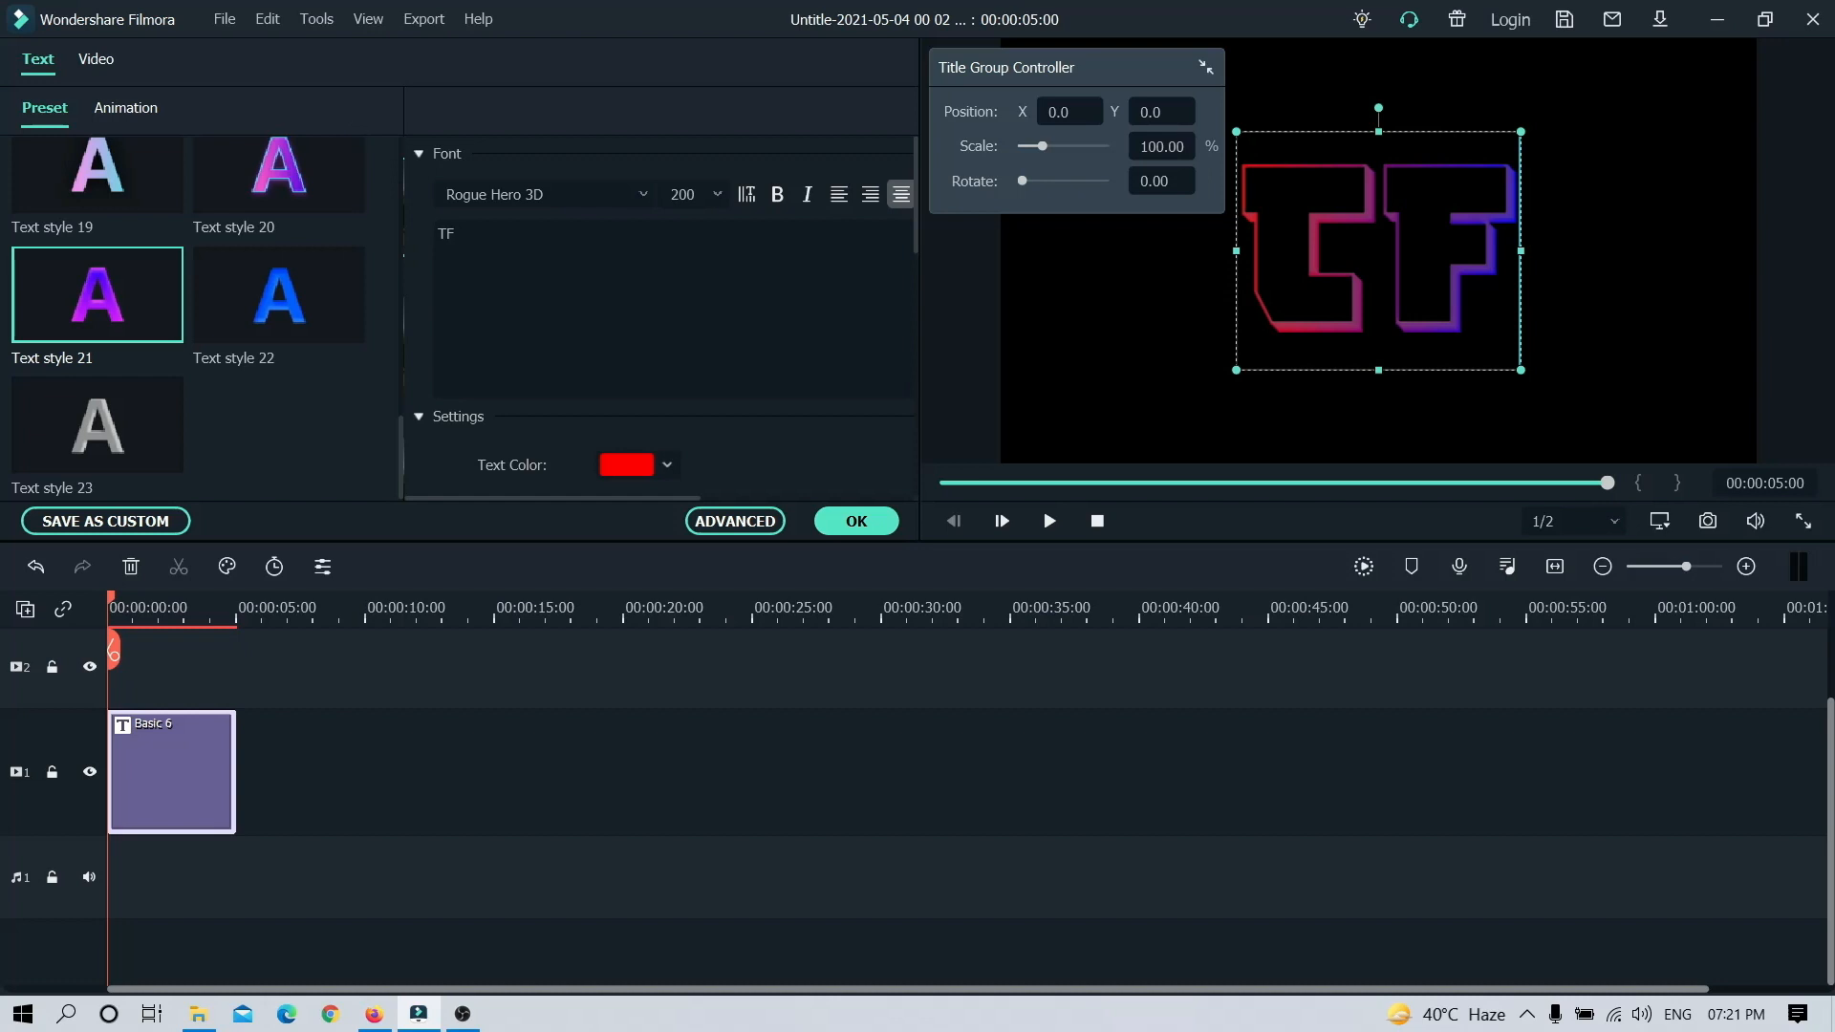
Step: Move the TF text to the upper part of the frame, centred horizontally, and confirm the title edit
click(1674, 247)
click(1419, 205)
drag(1385, 192, 1382, 132)
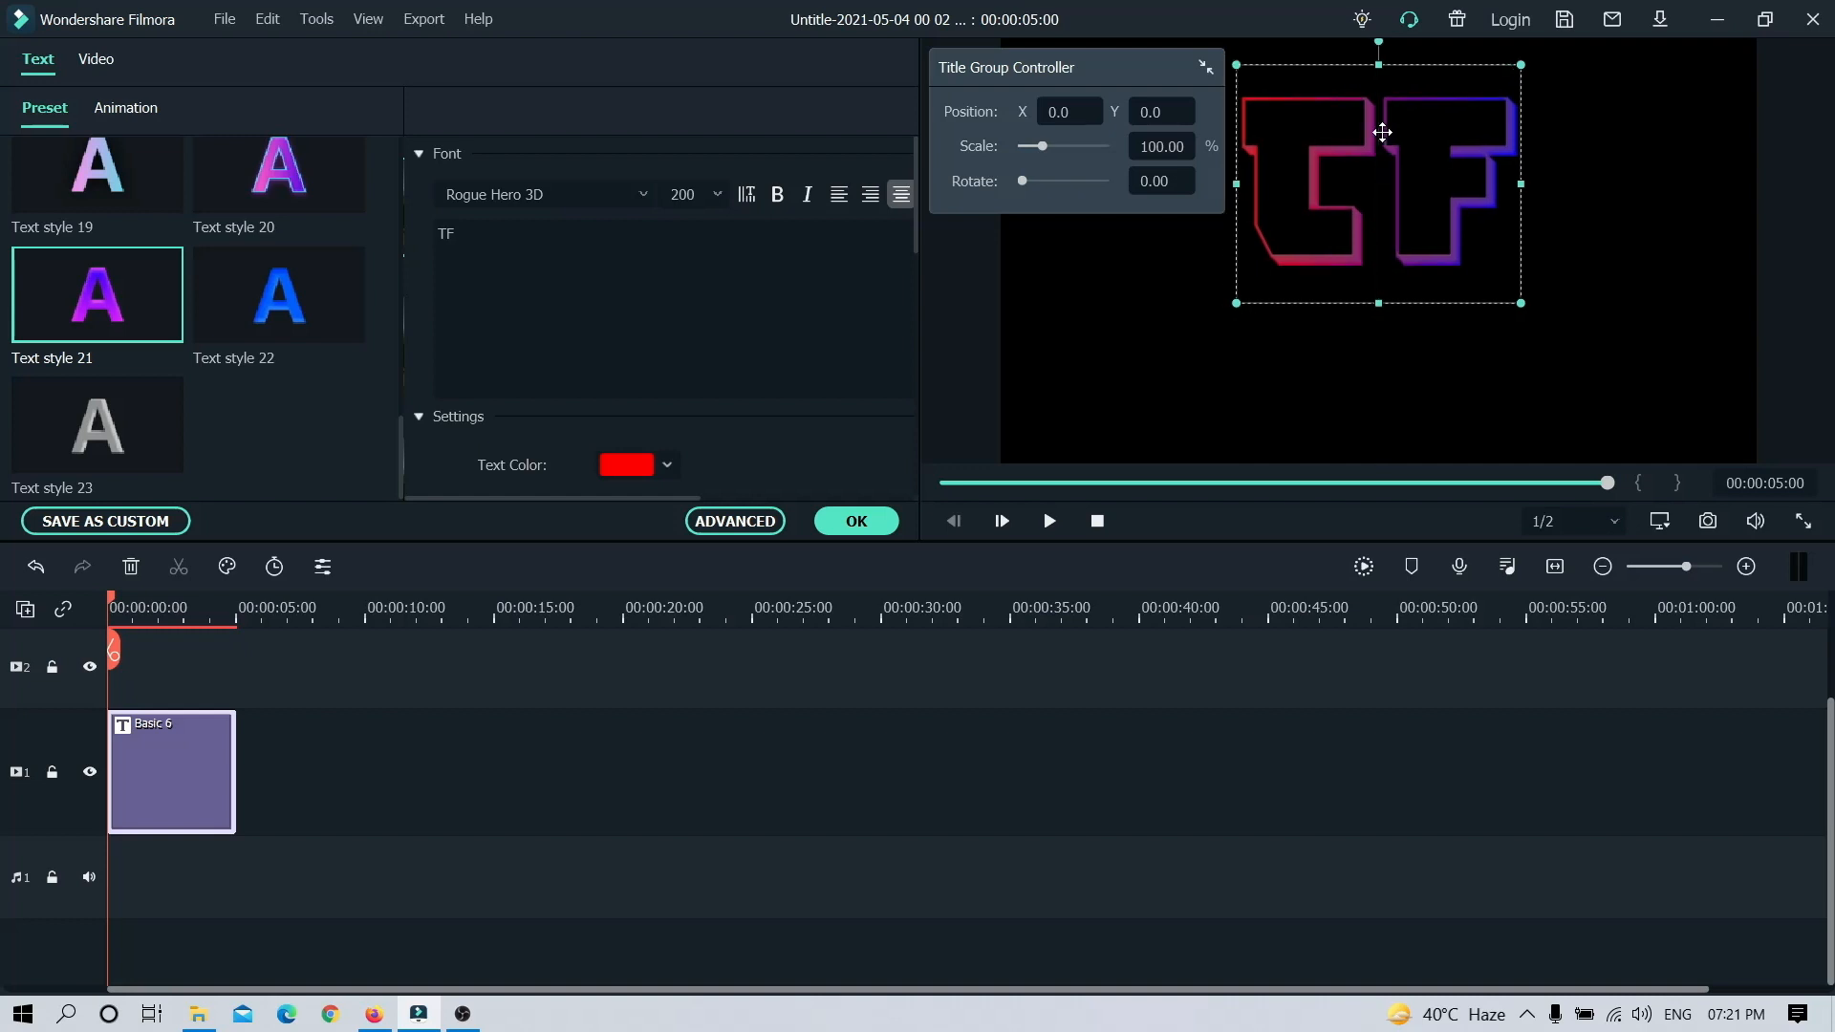
click(848, 522)
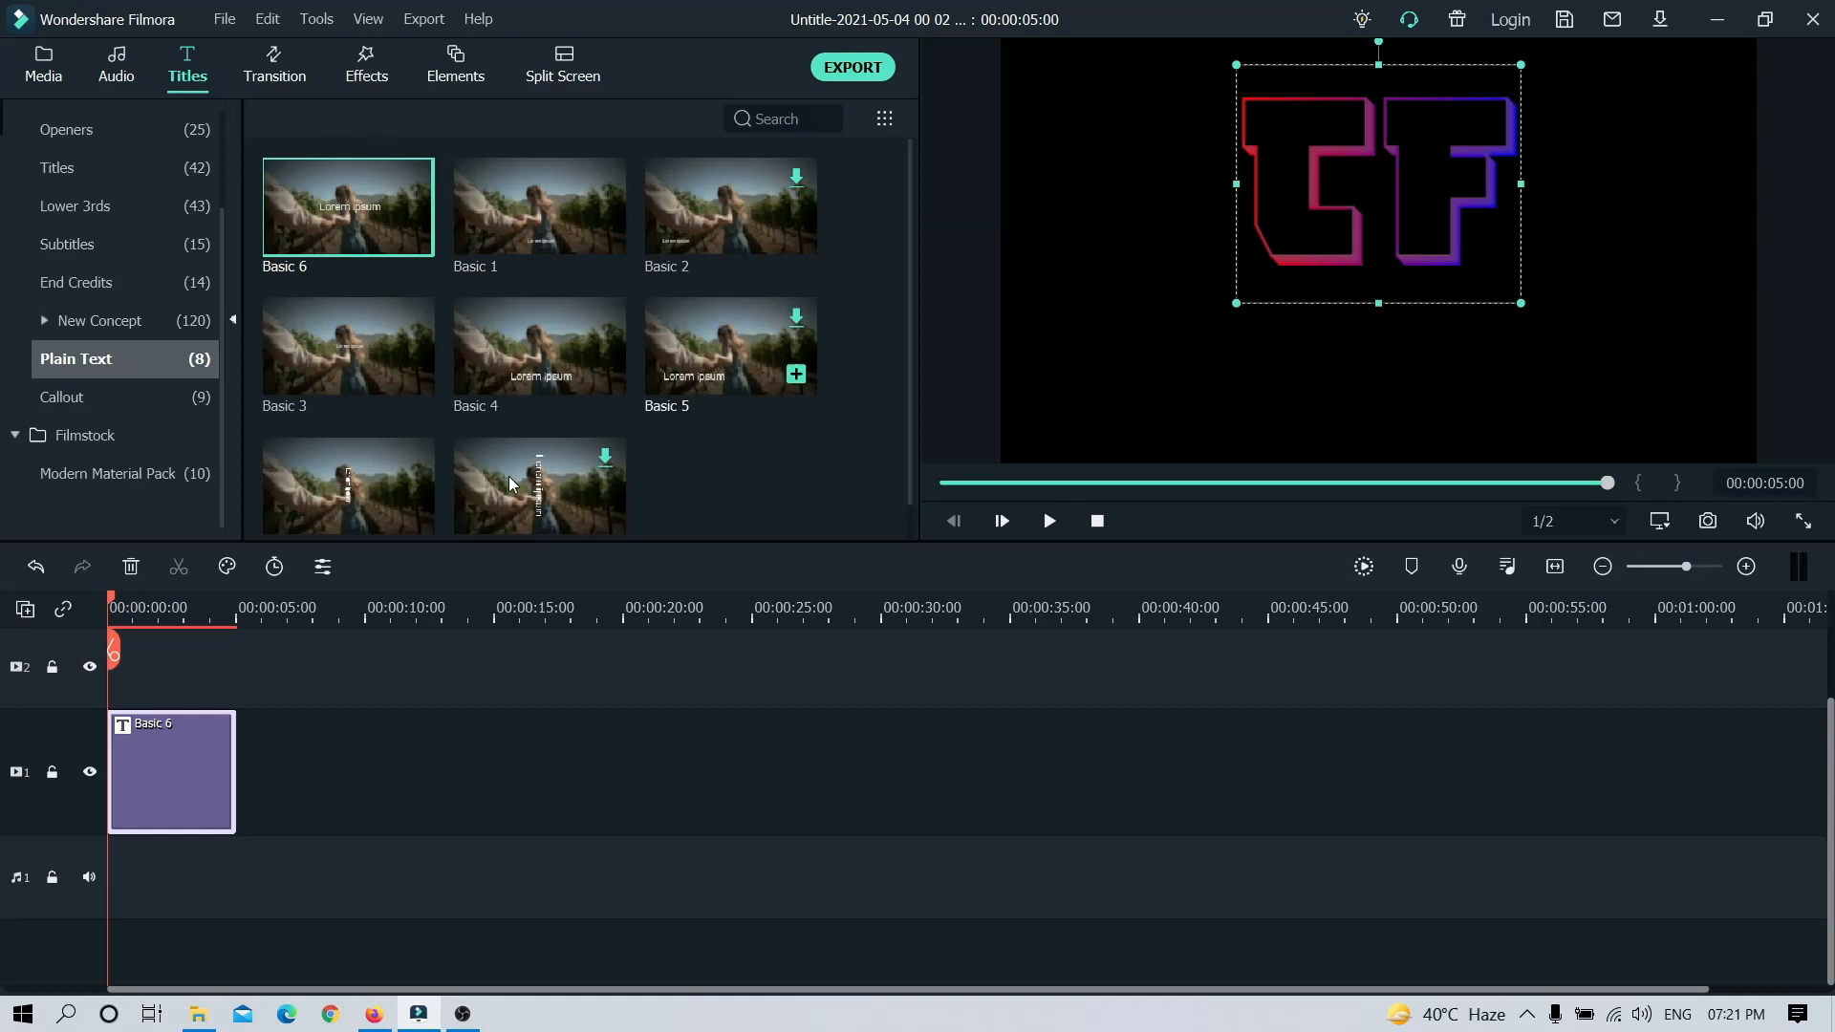
double_click(164, 781)
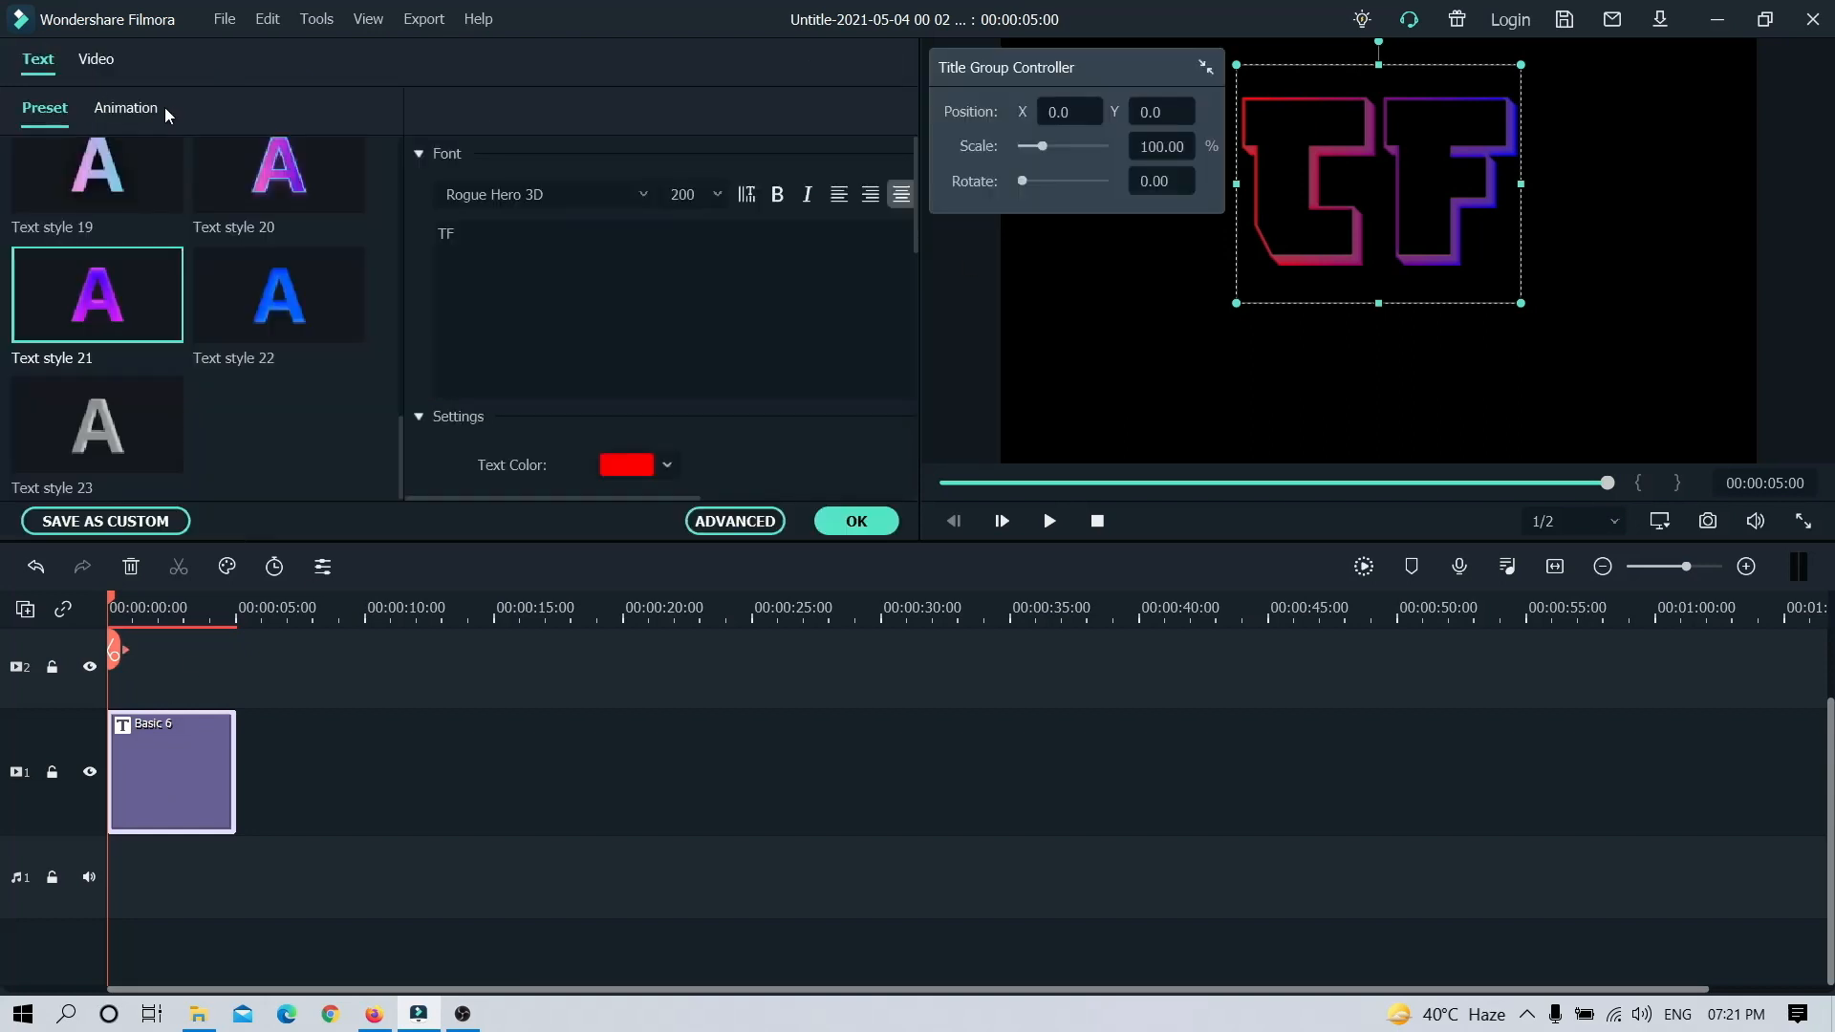
click(863, 519)
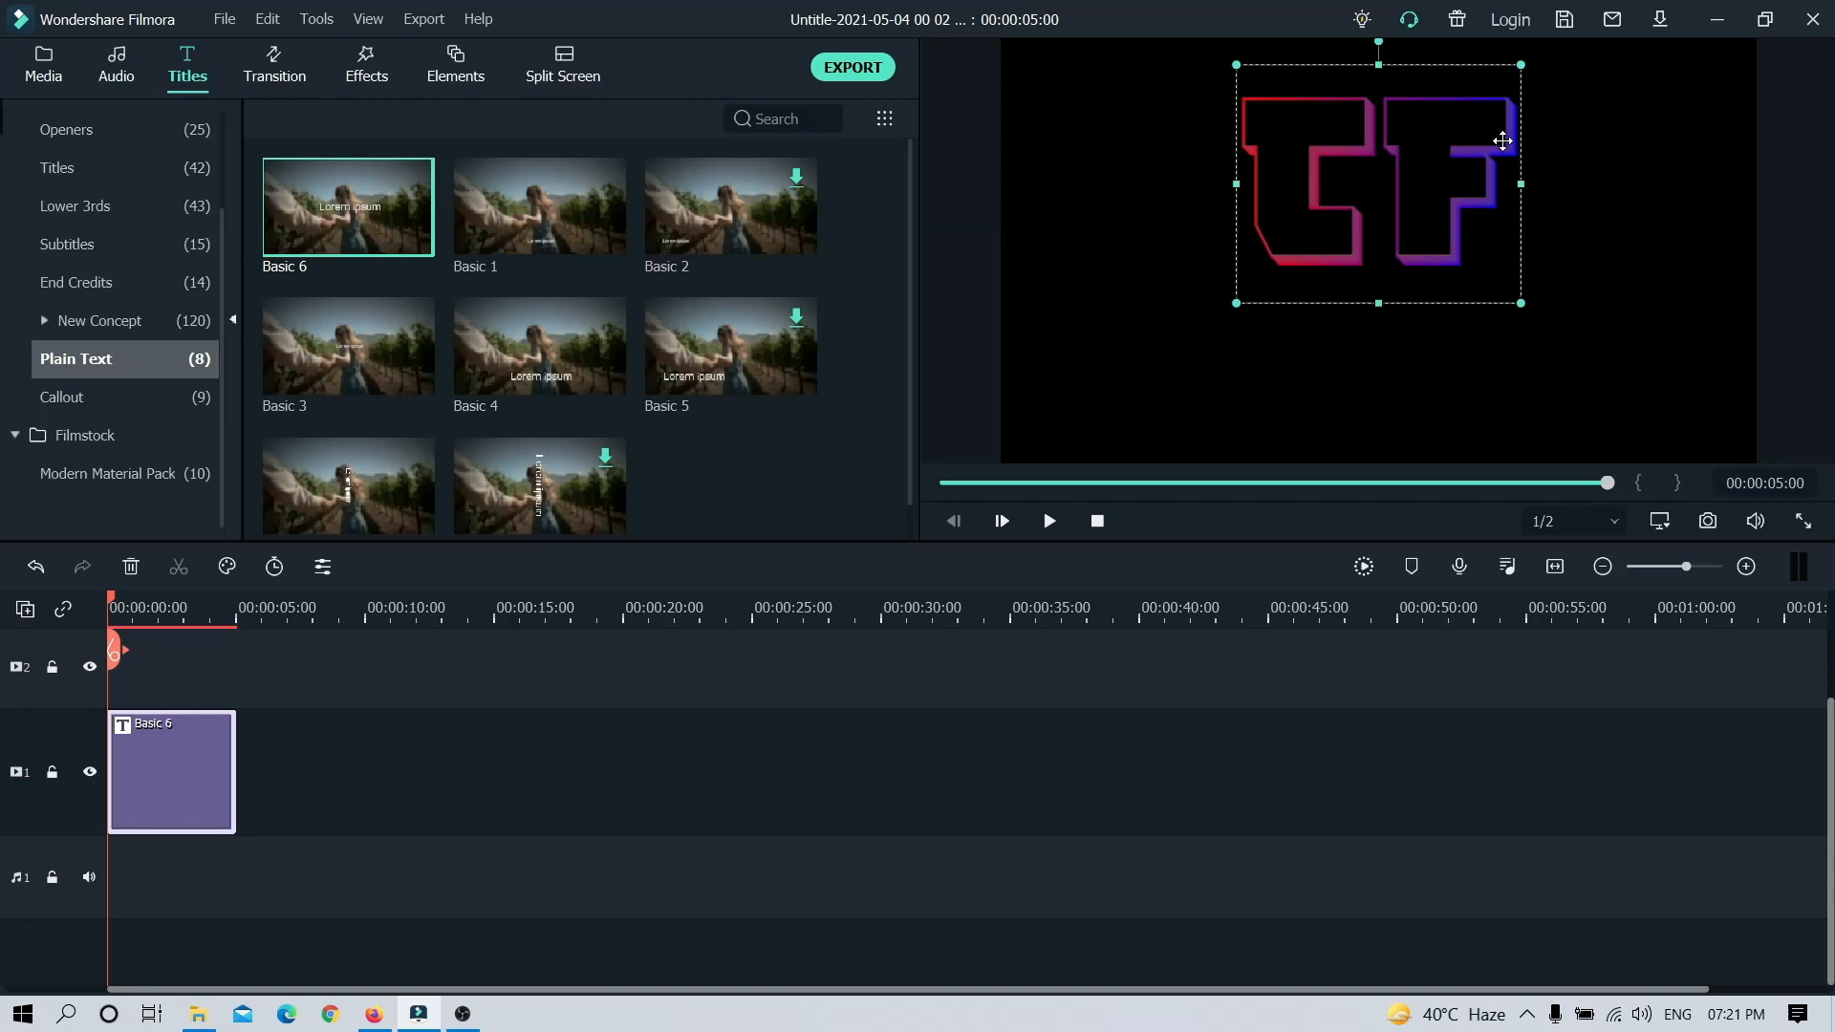
Step: Add a second Basic 6 title on track 2 starting at about 1 second, and move its text below the TF letters
mouse_move(335, 236)
drag(332, 203, 134, 664)
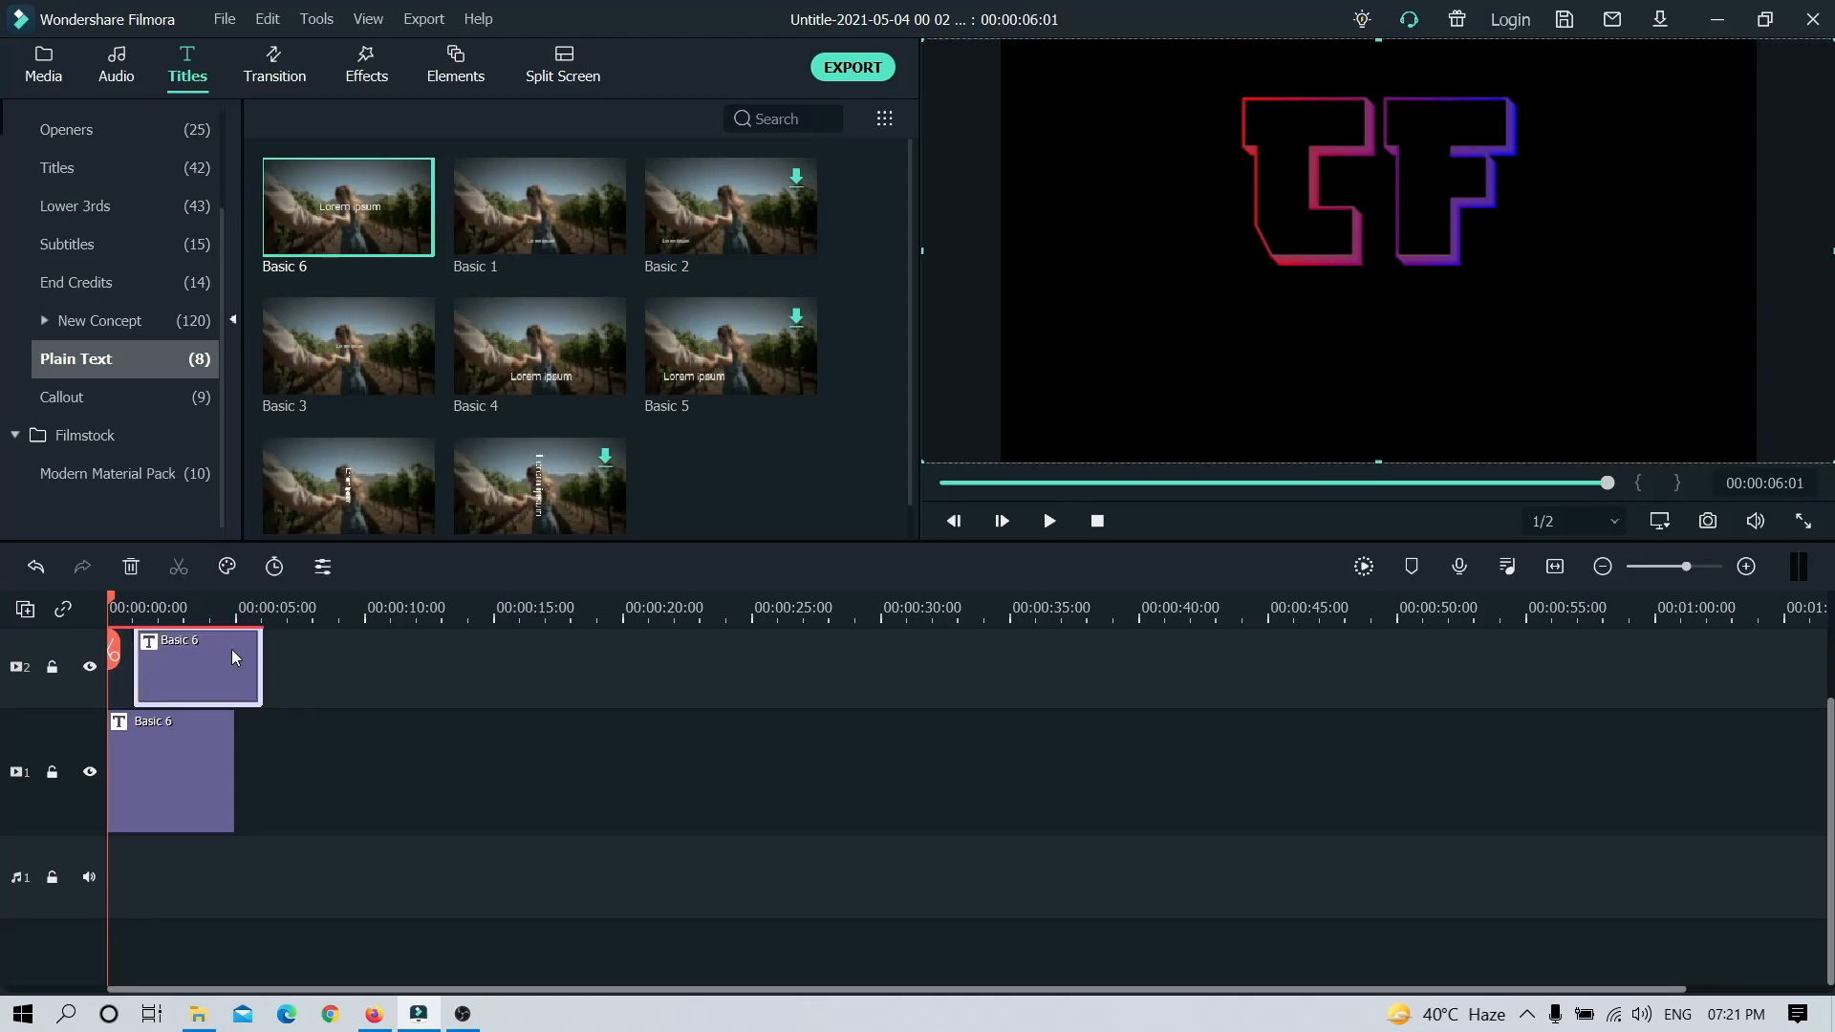
double_click(233, 676)
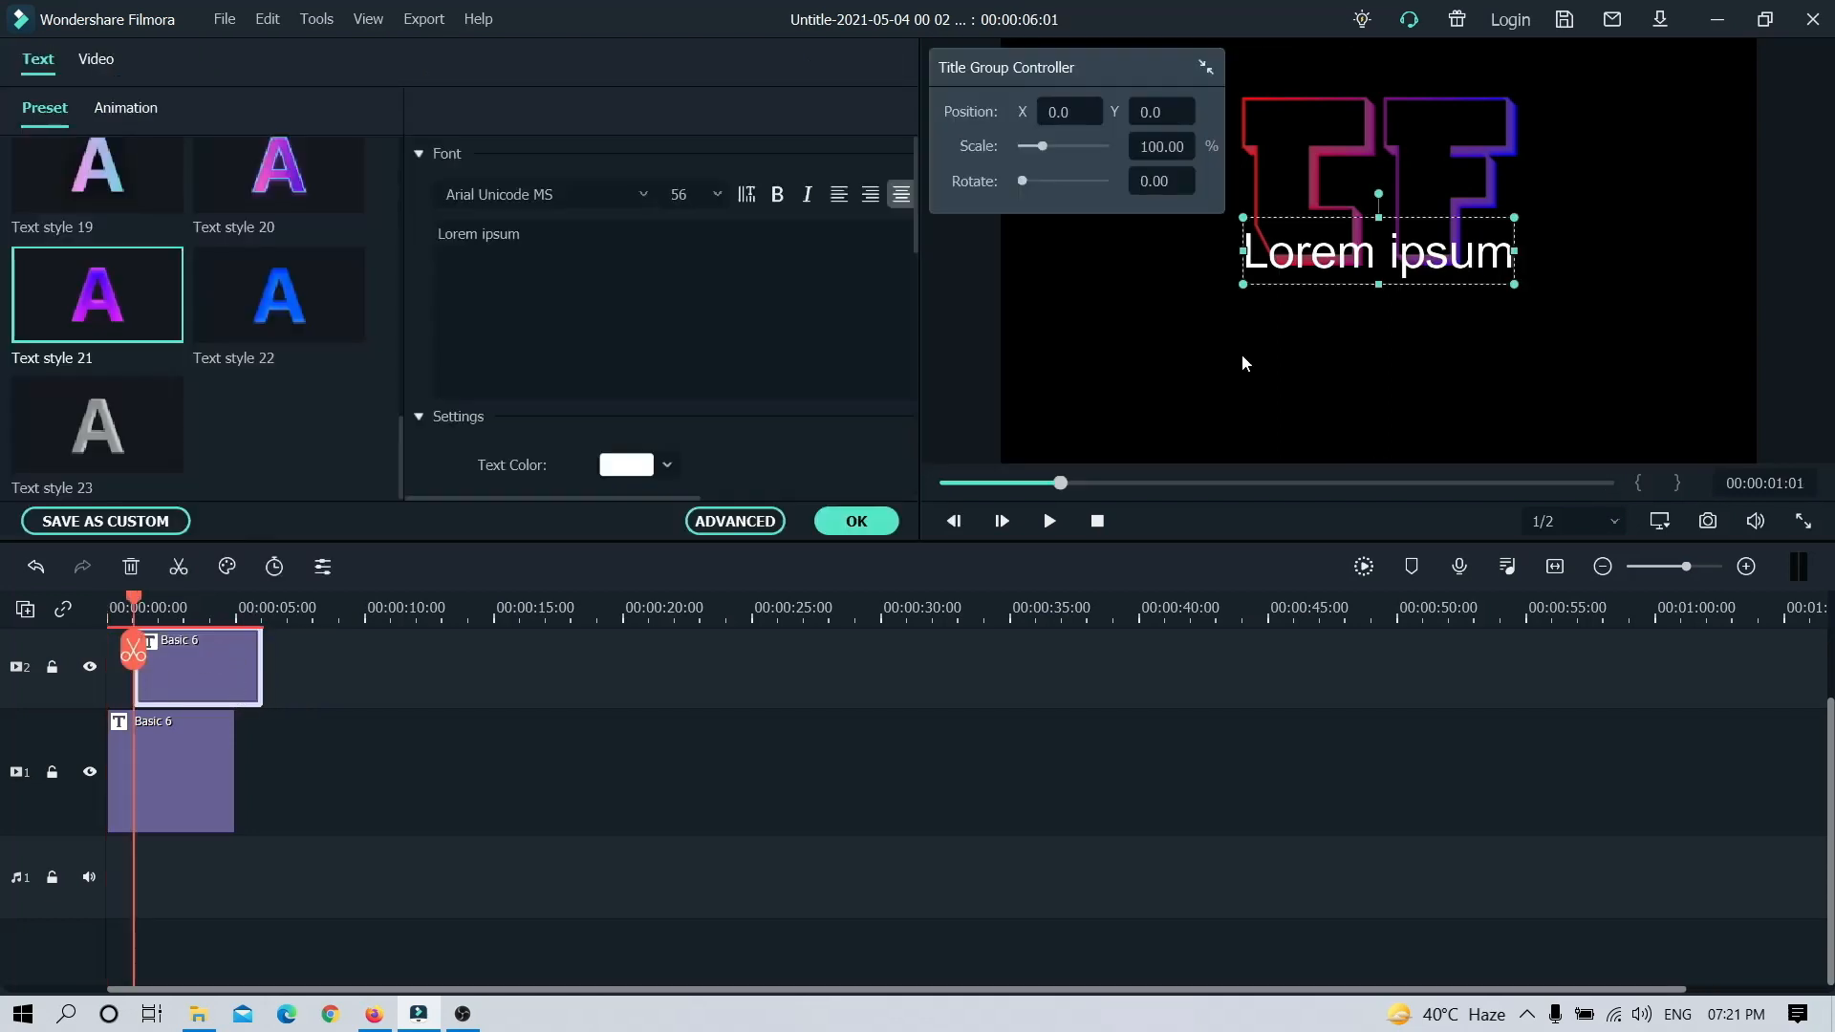
drag(1390, 258, 1391, 334)
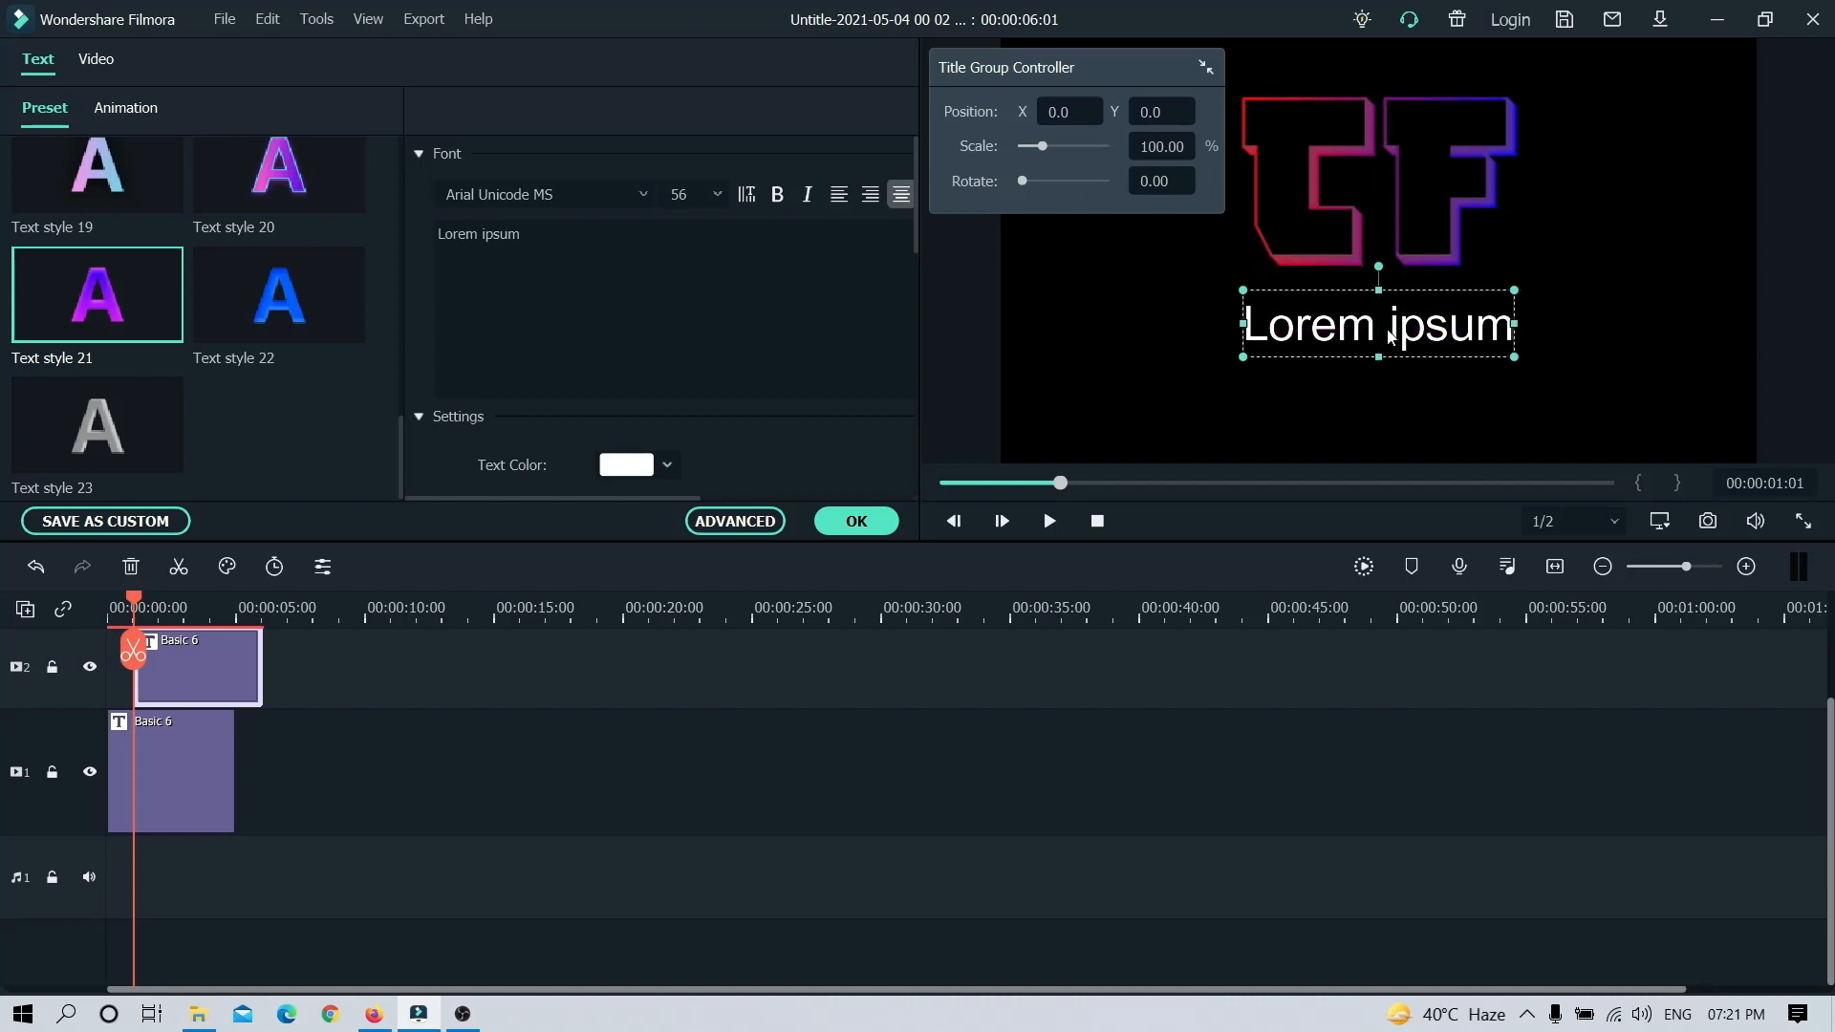
Step: Replace the second title's placeholder text with "techno Feet"
click(619, 238)
key(BackSpace)
key(BackSpace)
key(BackSpace)
key(BackSpace)
key(BackSpace)
key(BackSpace)
key(BackSpace)
key(BackSpace)
key(BackSpace)
key(BackSpace)
key(BackSpace)
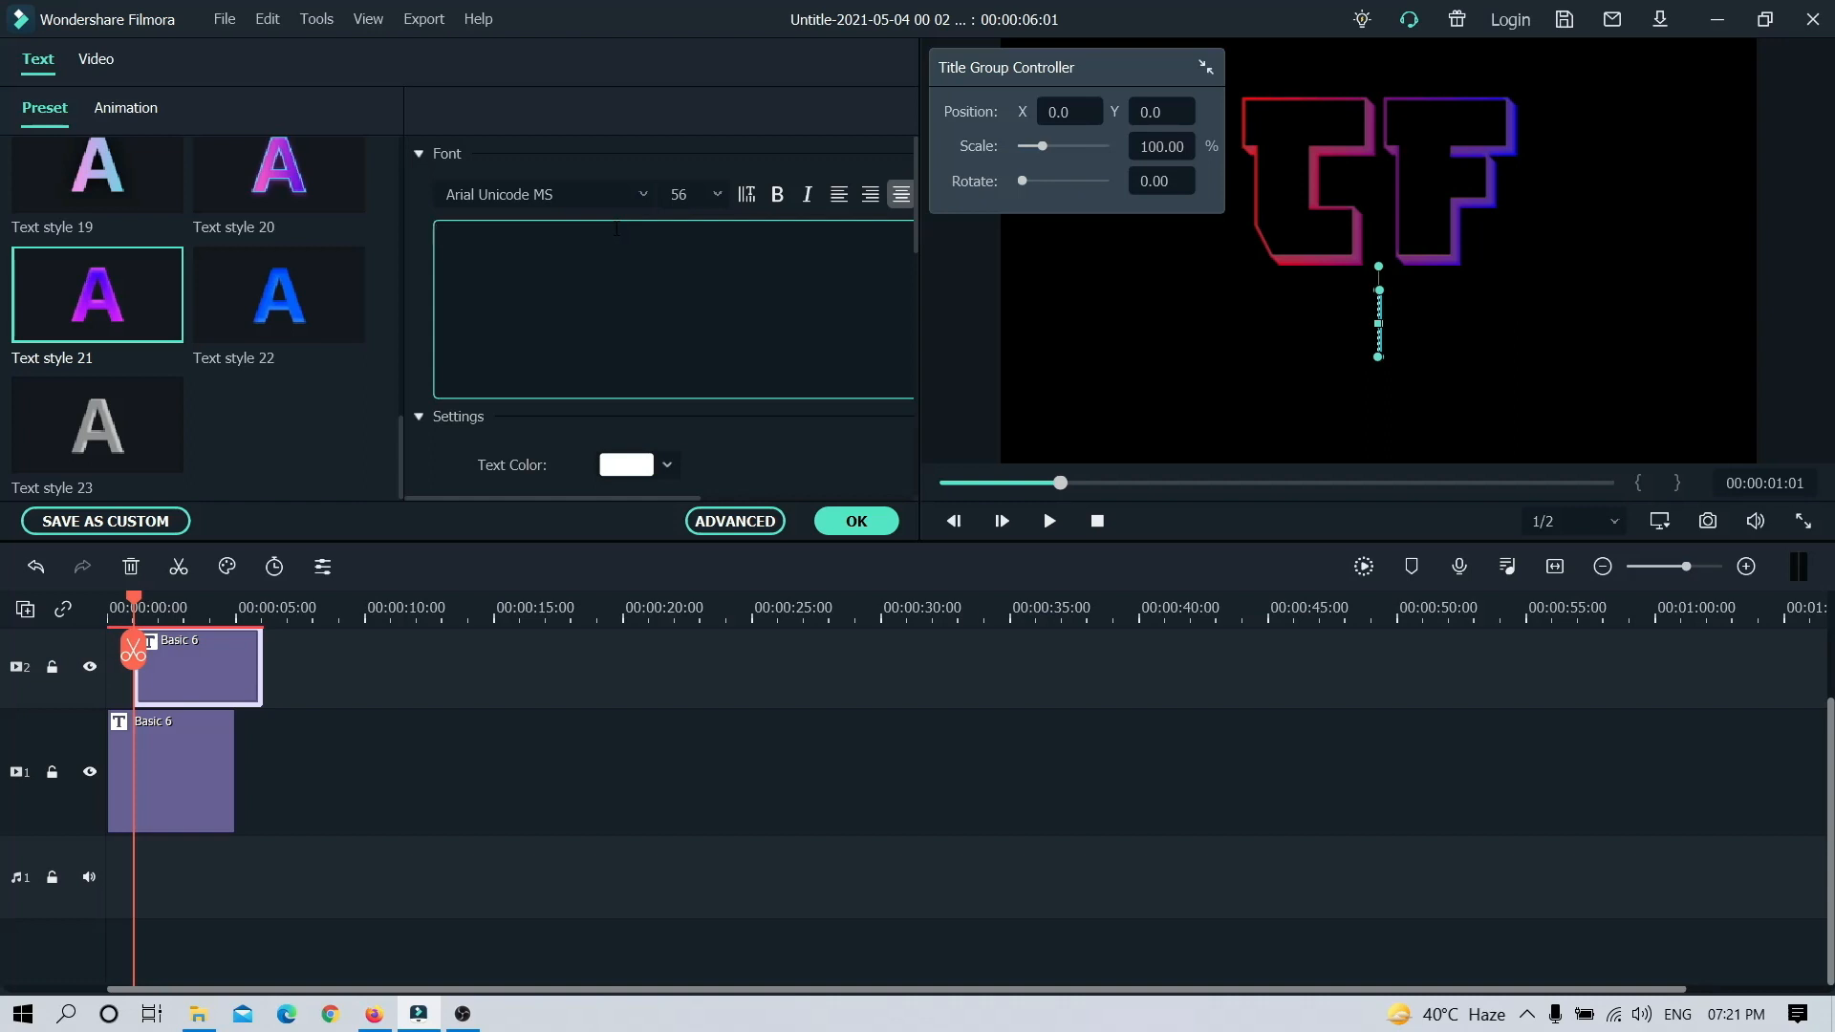
text(techn)
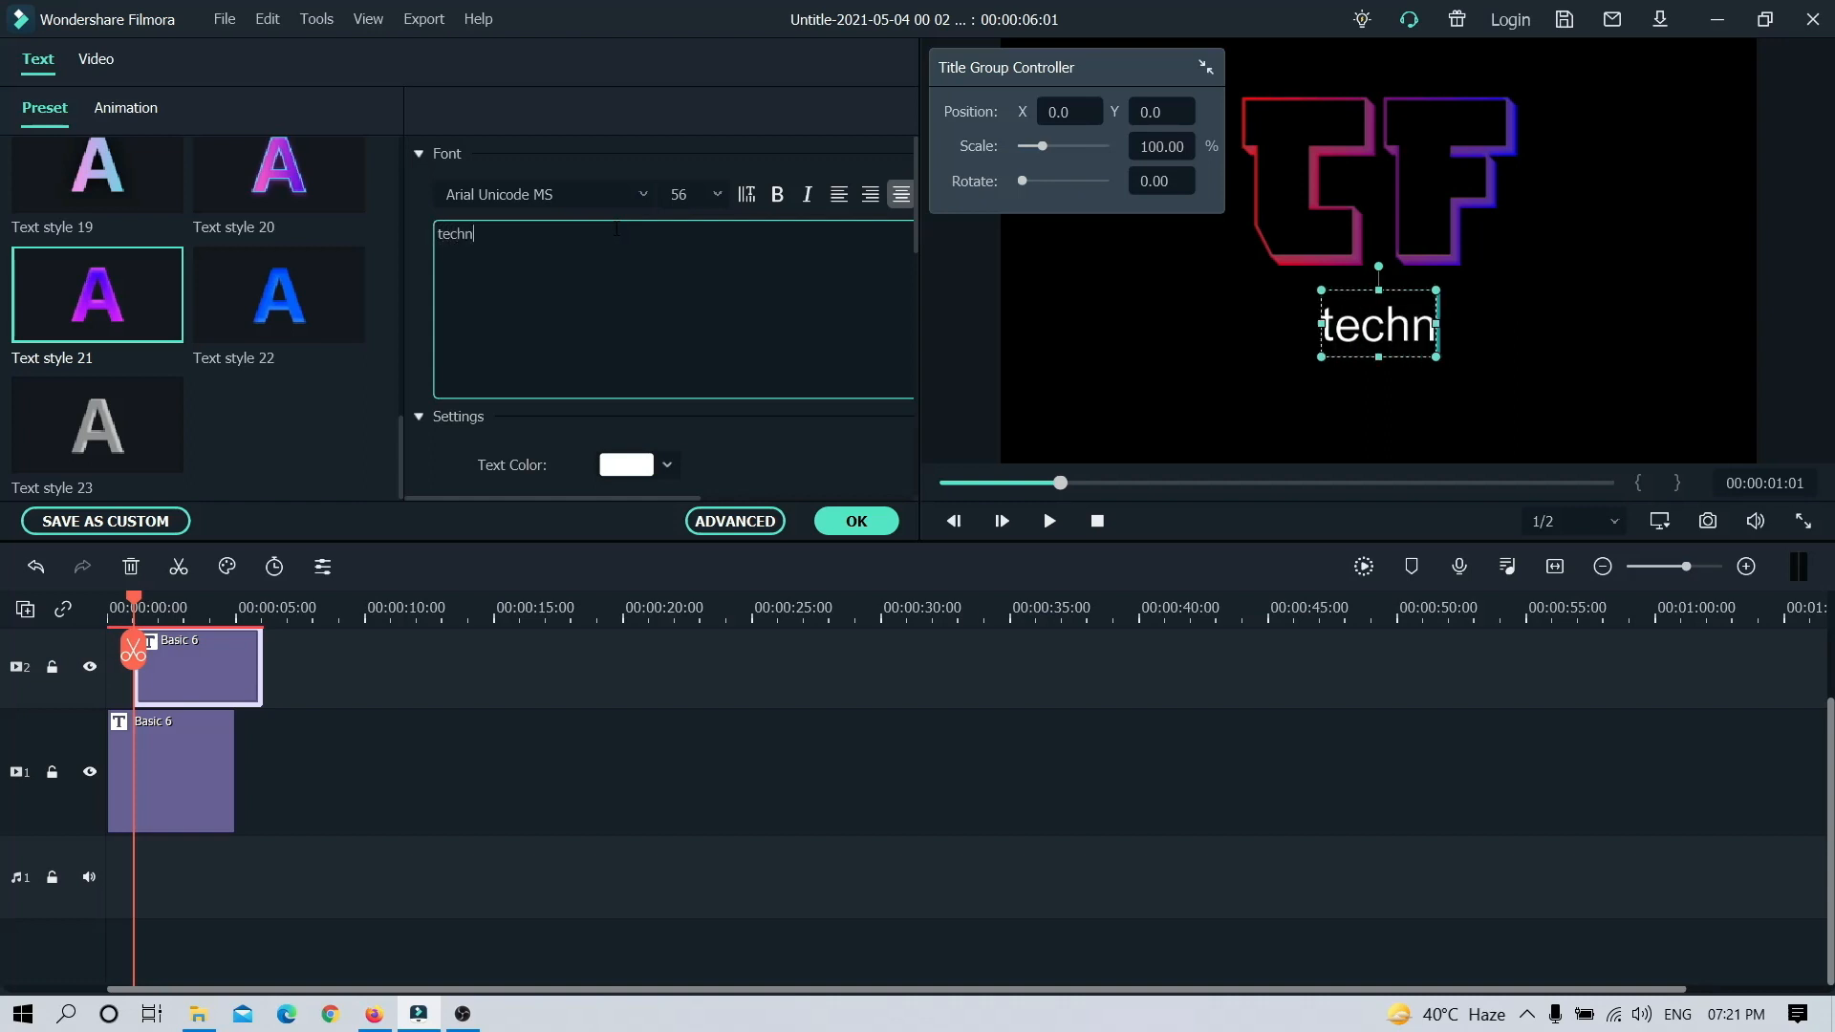
text(o Feet)
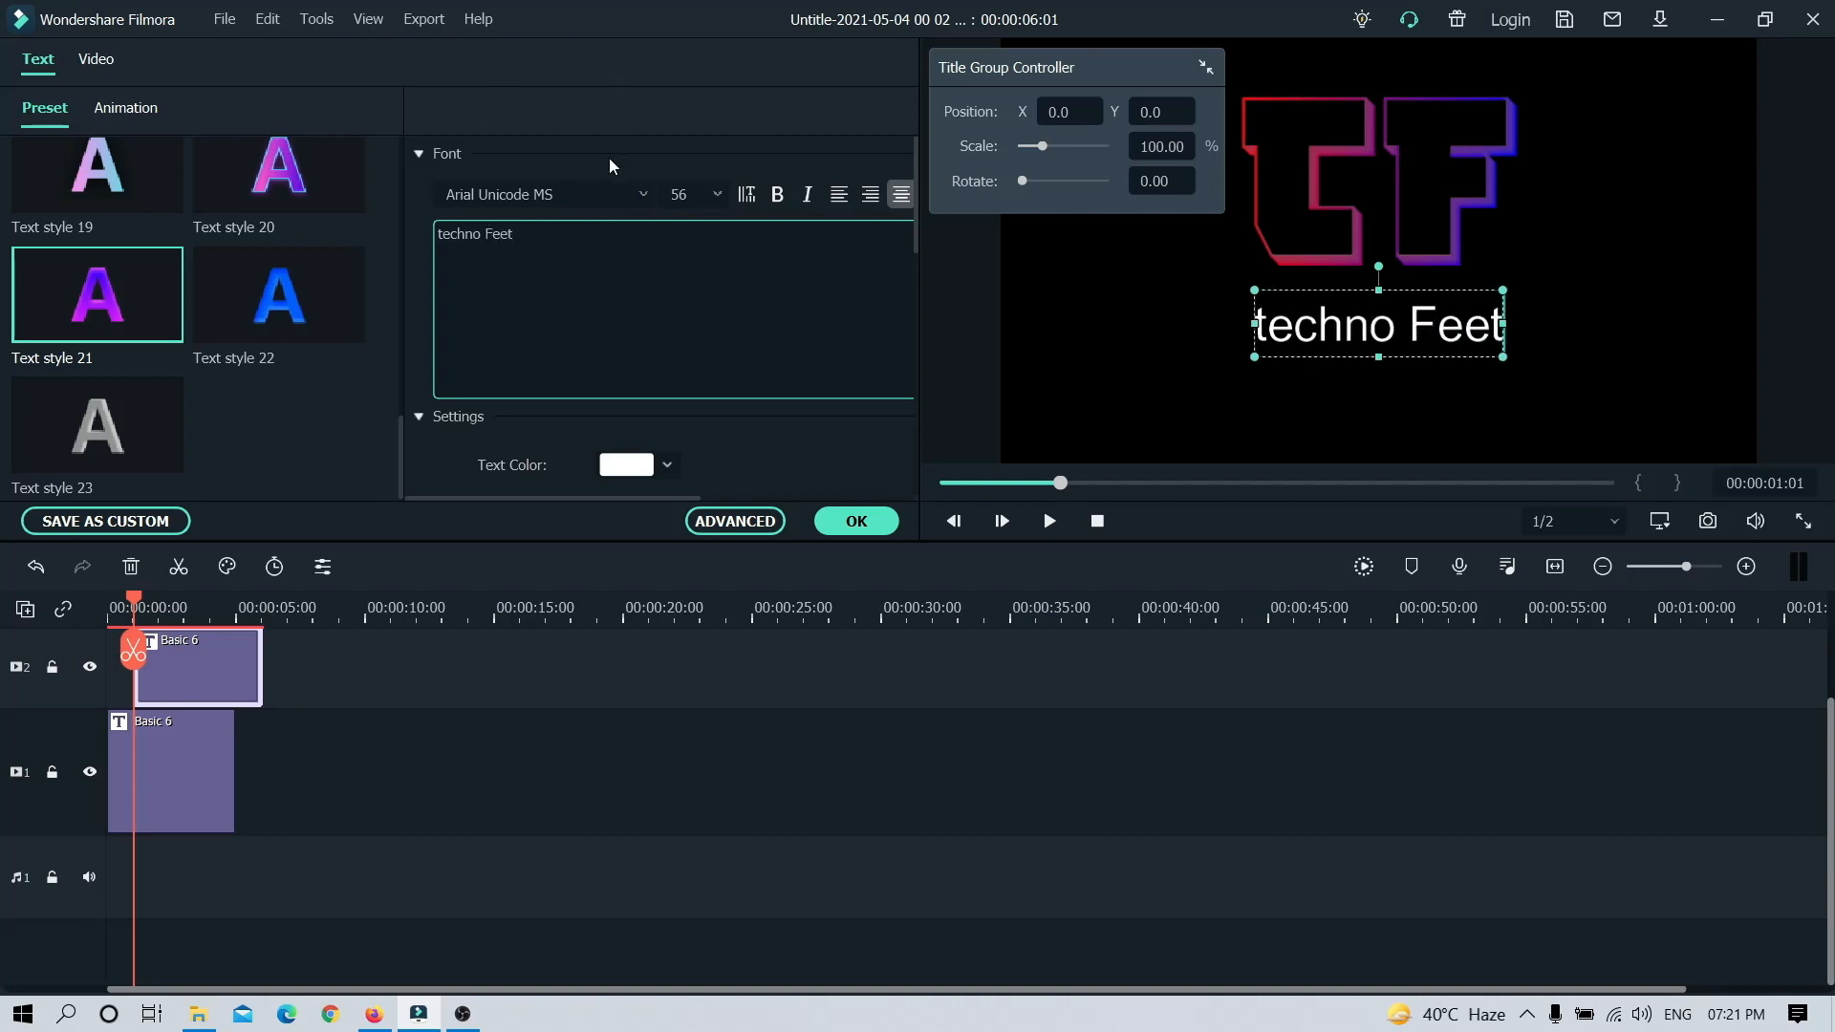
Step: Set the "techno Feet" text to font size 40 and change its font to Baloo
click(717, 196)
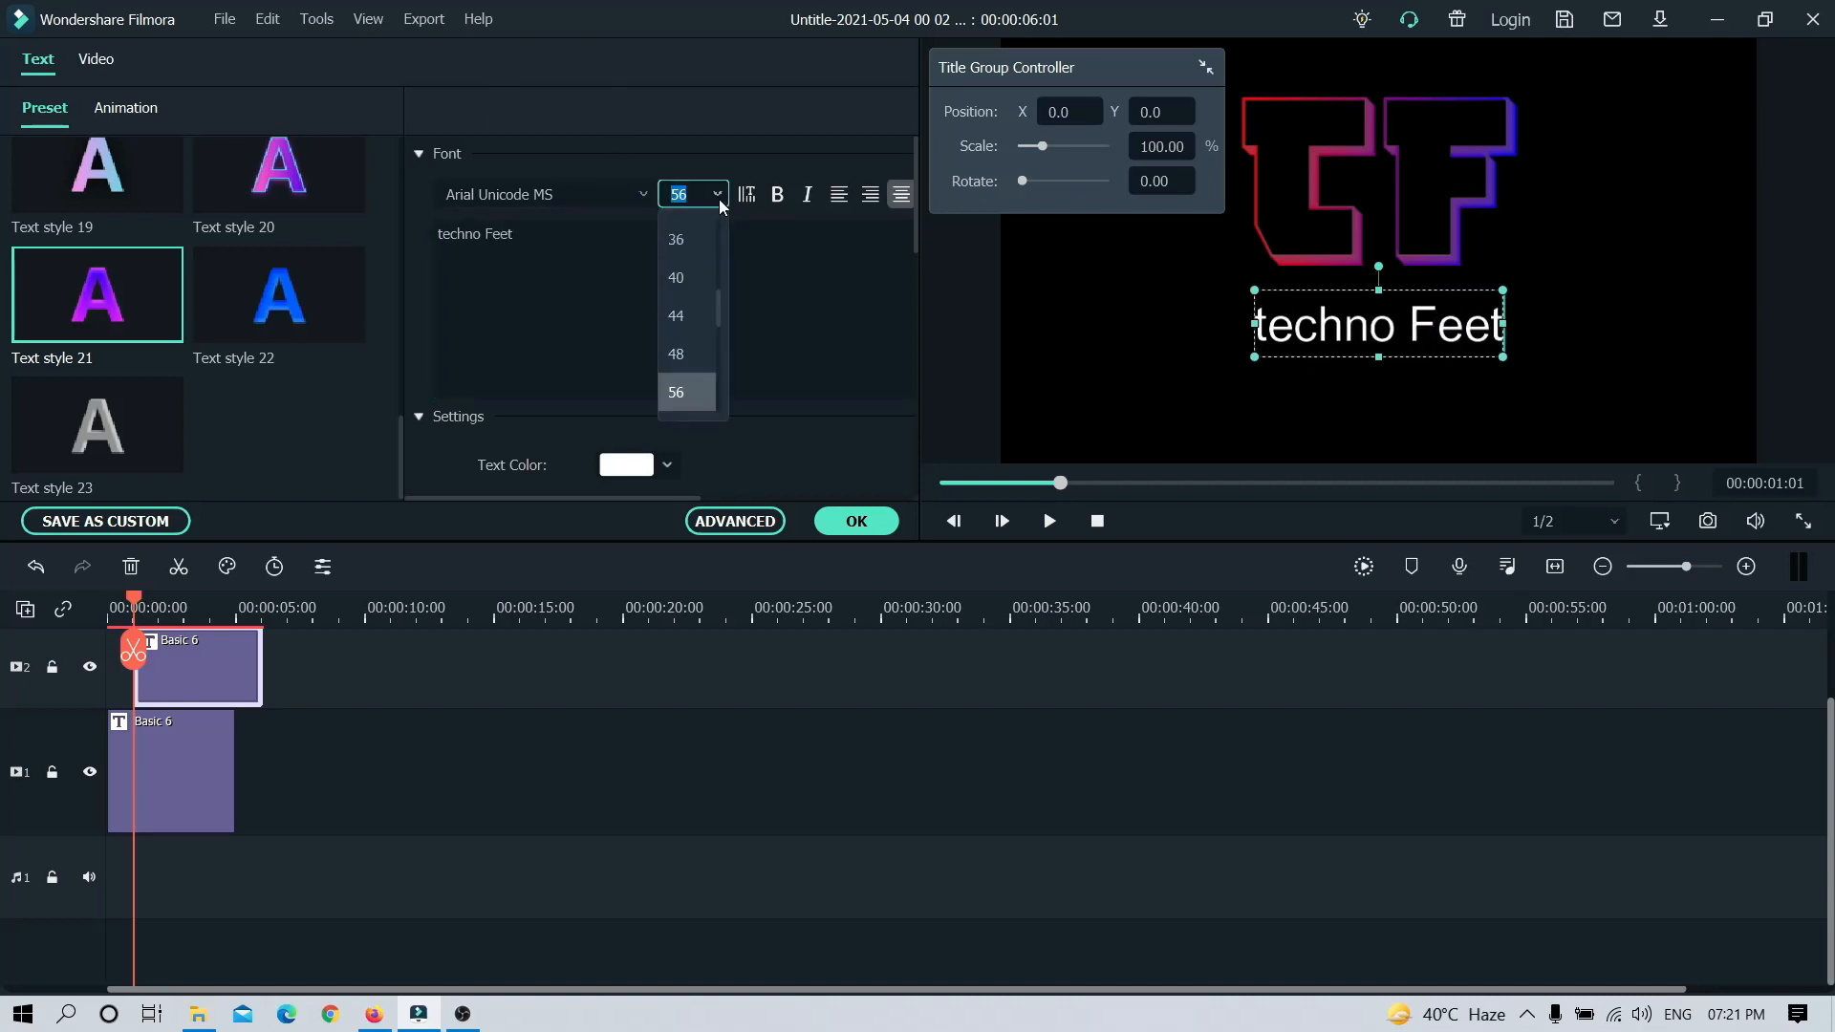
click(694, 284)
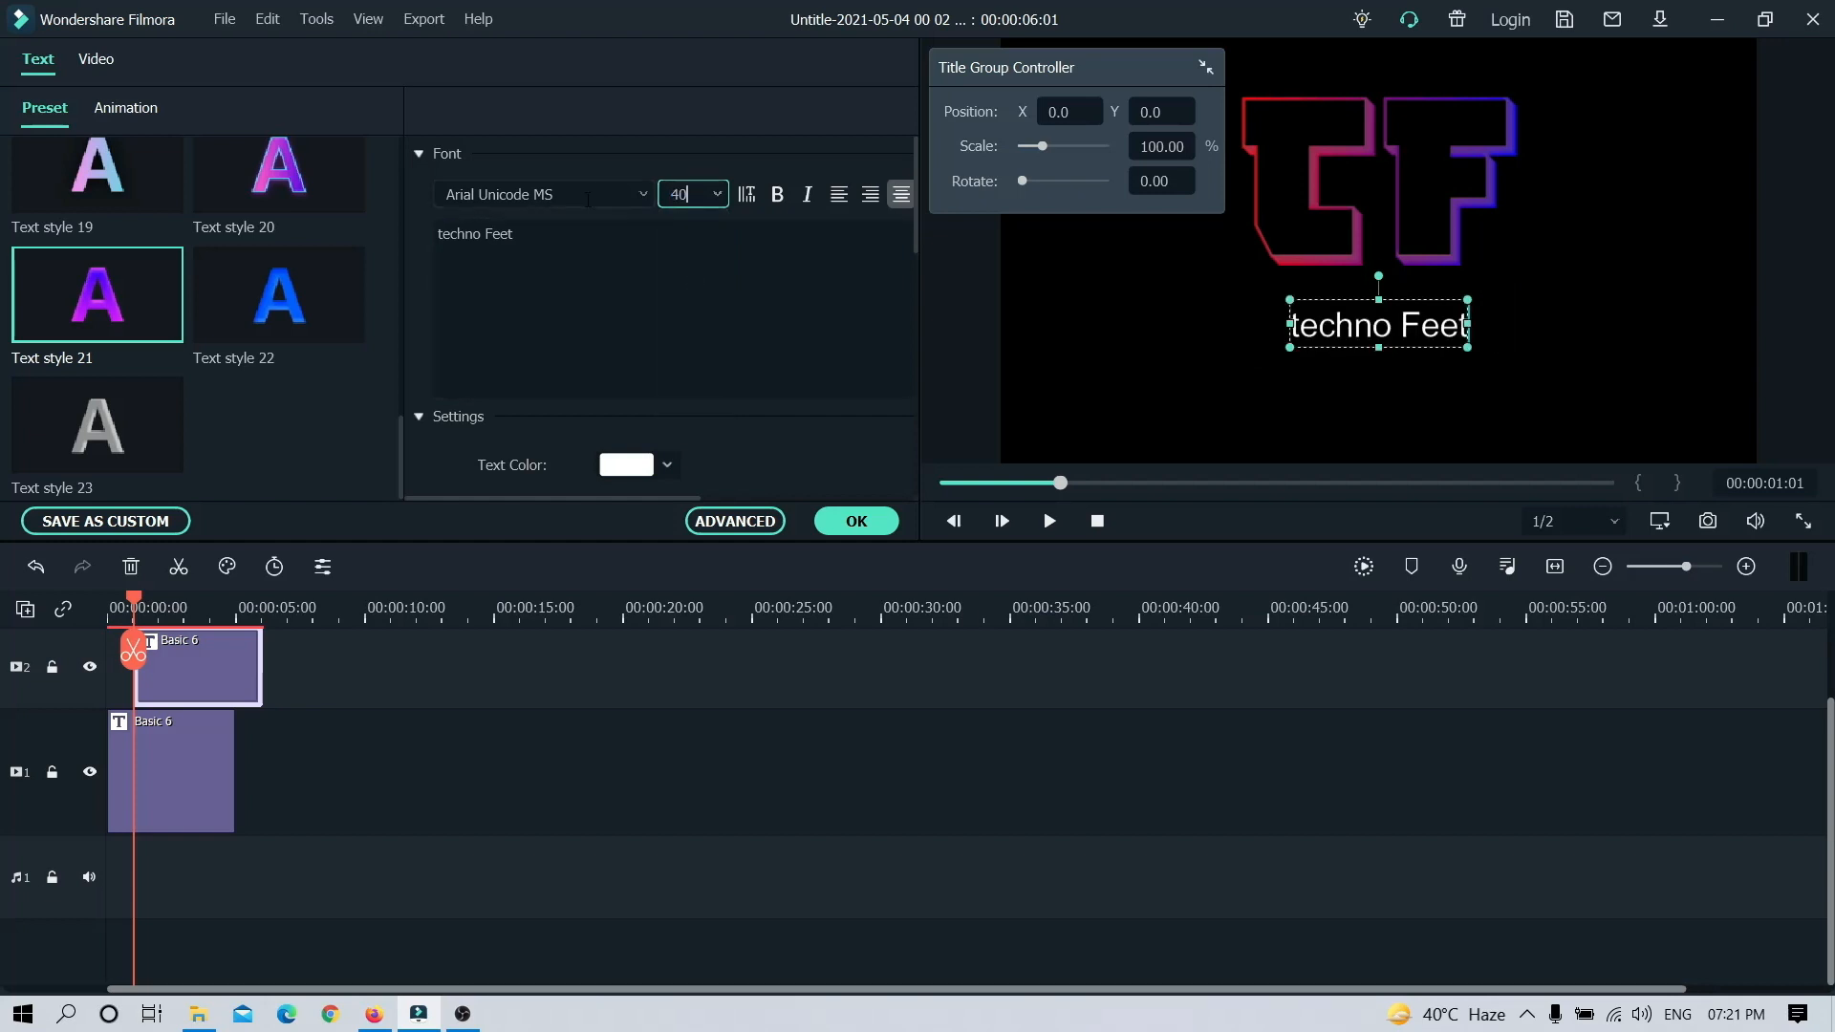
click(584, 203)
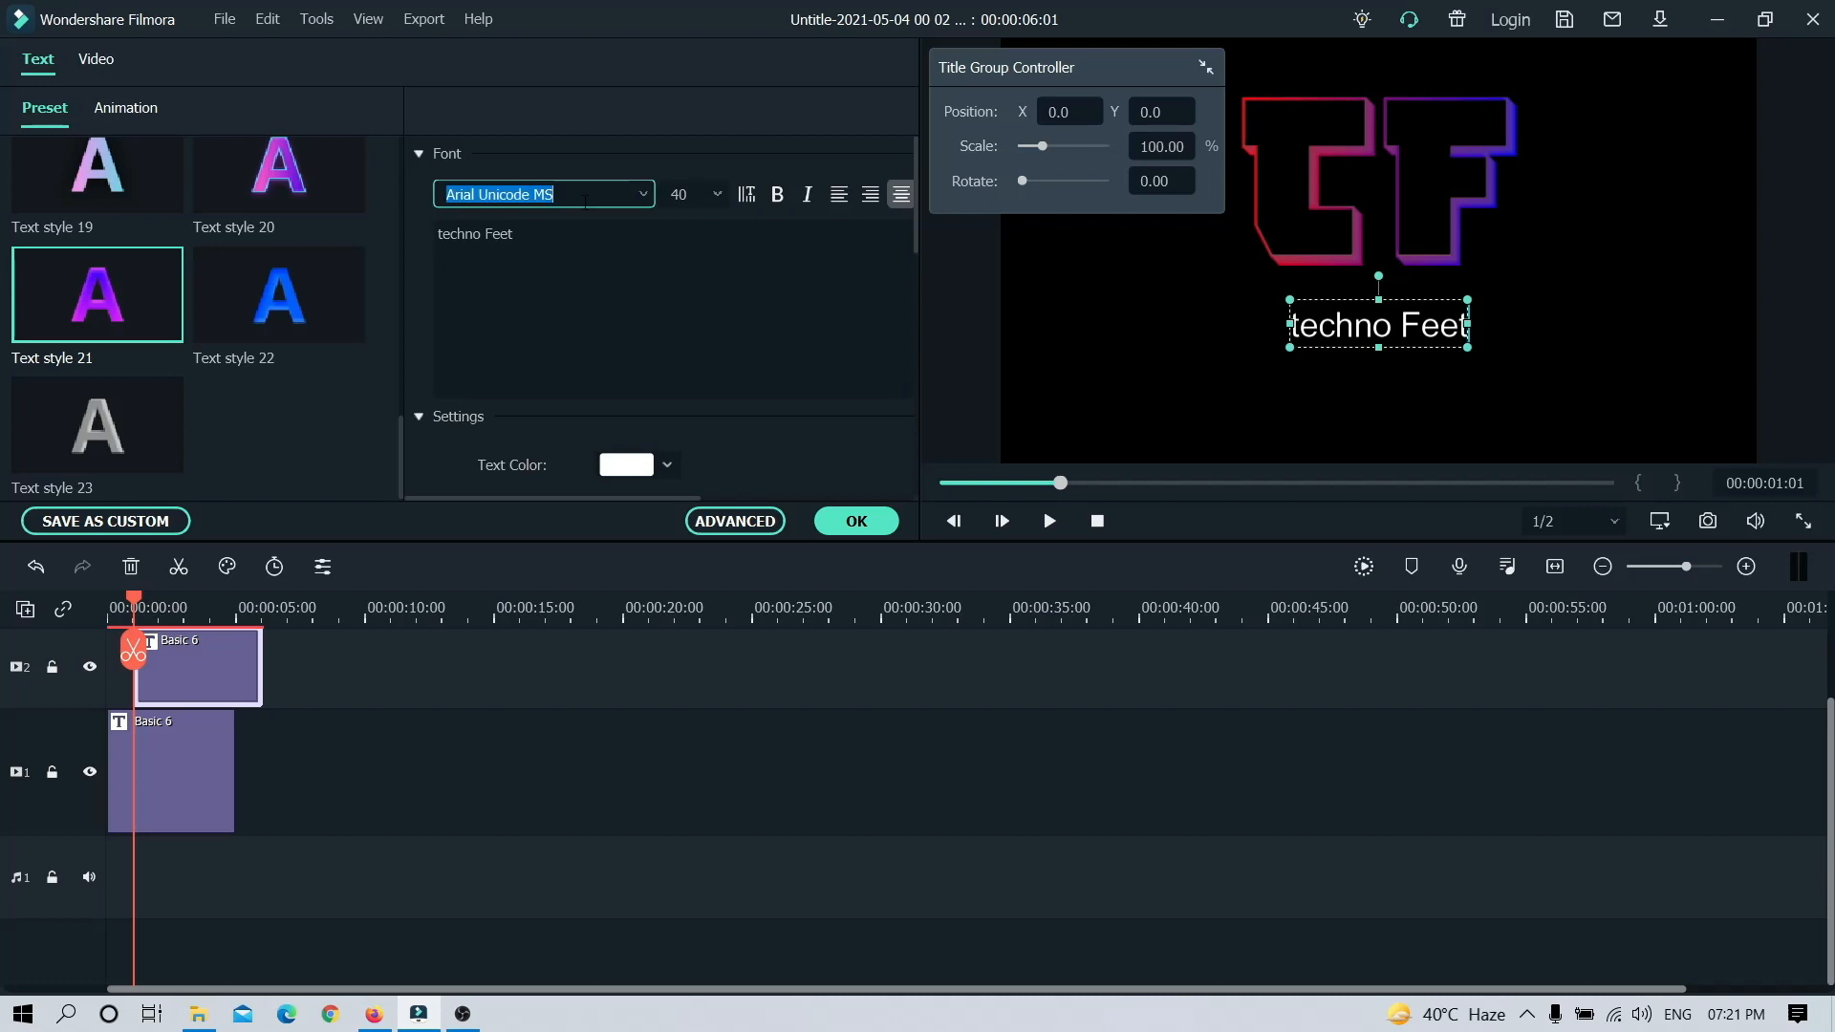
text(baloo)
key(Return)
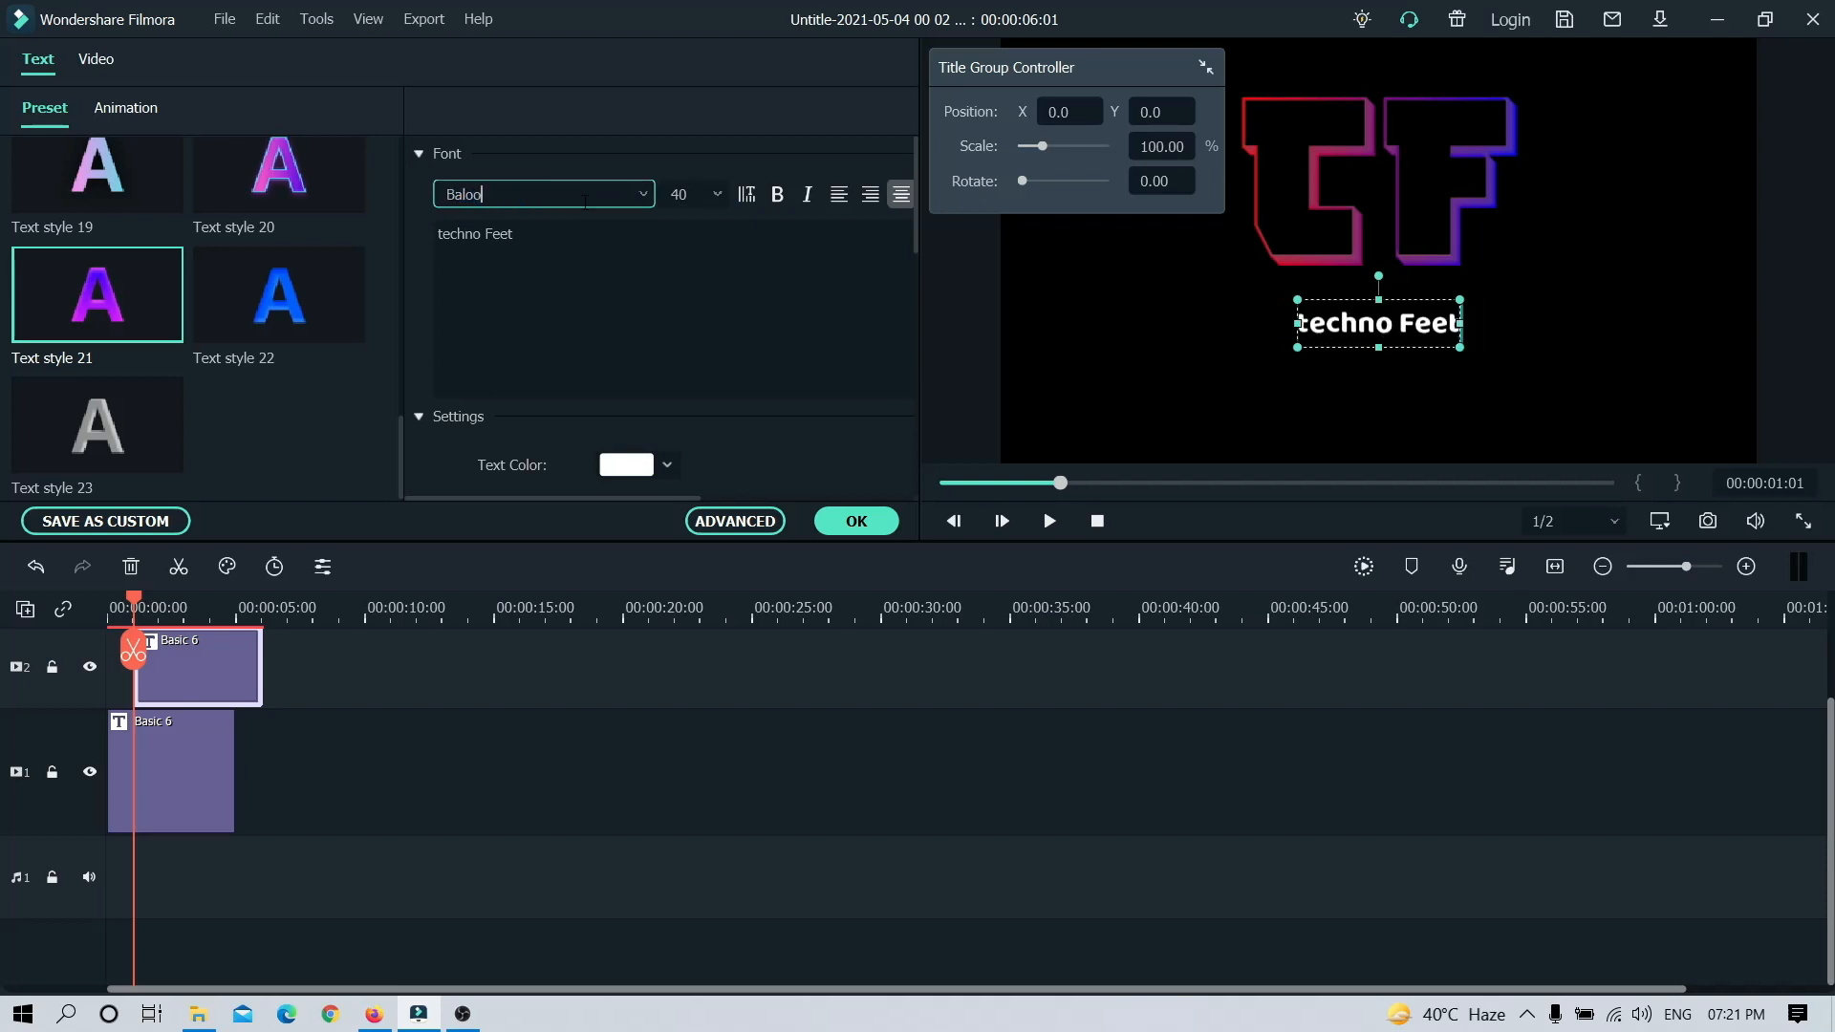
Step: Enlarge the "techno Feet" text box directly beneath the TF letters and set its font size to 50
mouse_move(1462, 351)
mouse_down()
mouse_move(1483, 356)
mouse_move(1367, 302)
mouse_move(1485, 341)
mouse_up()
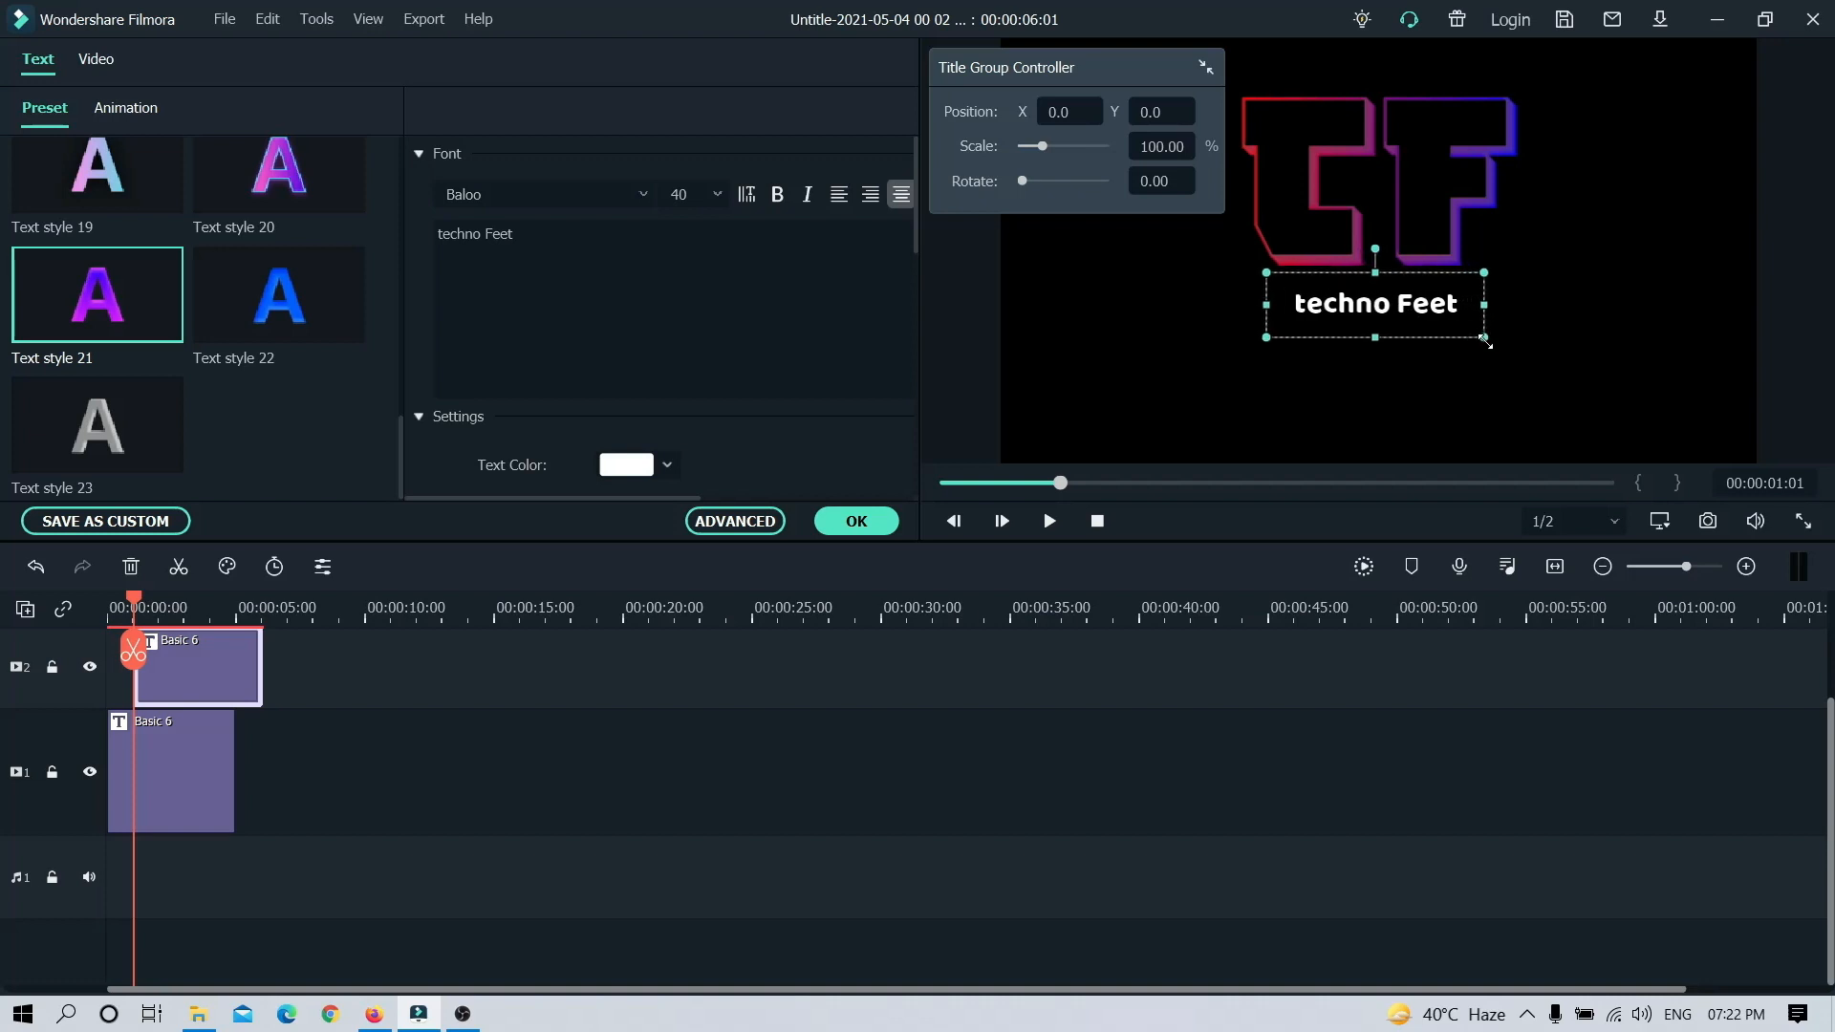
click(688, 194)
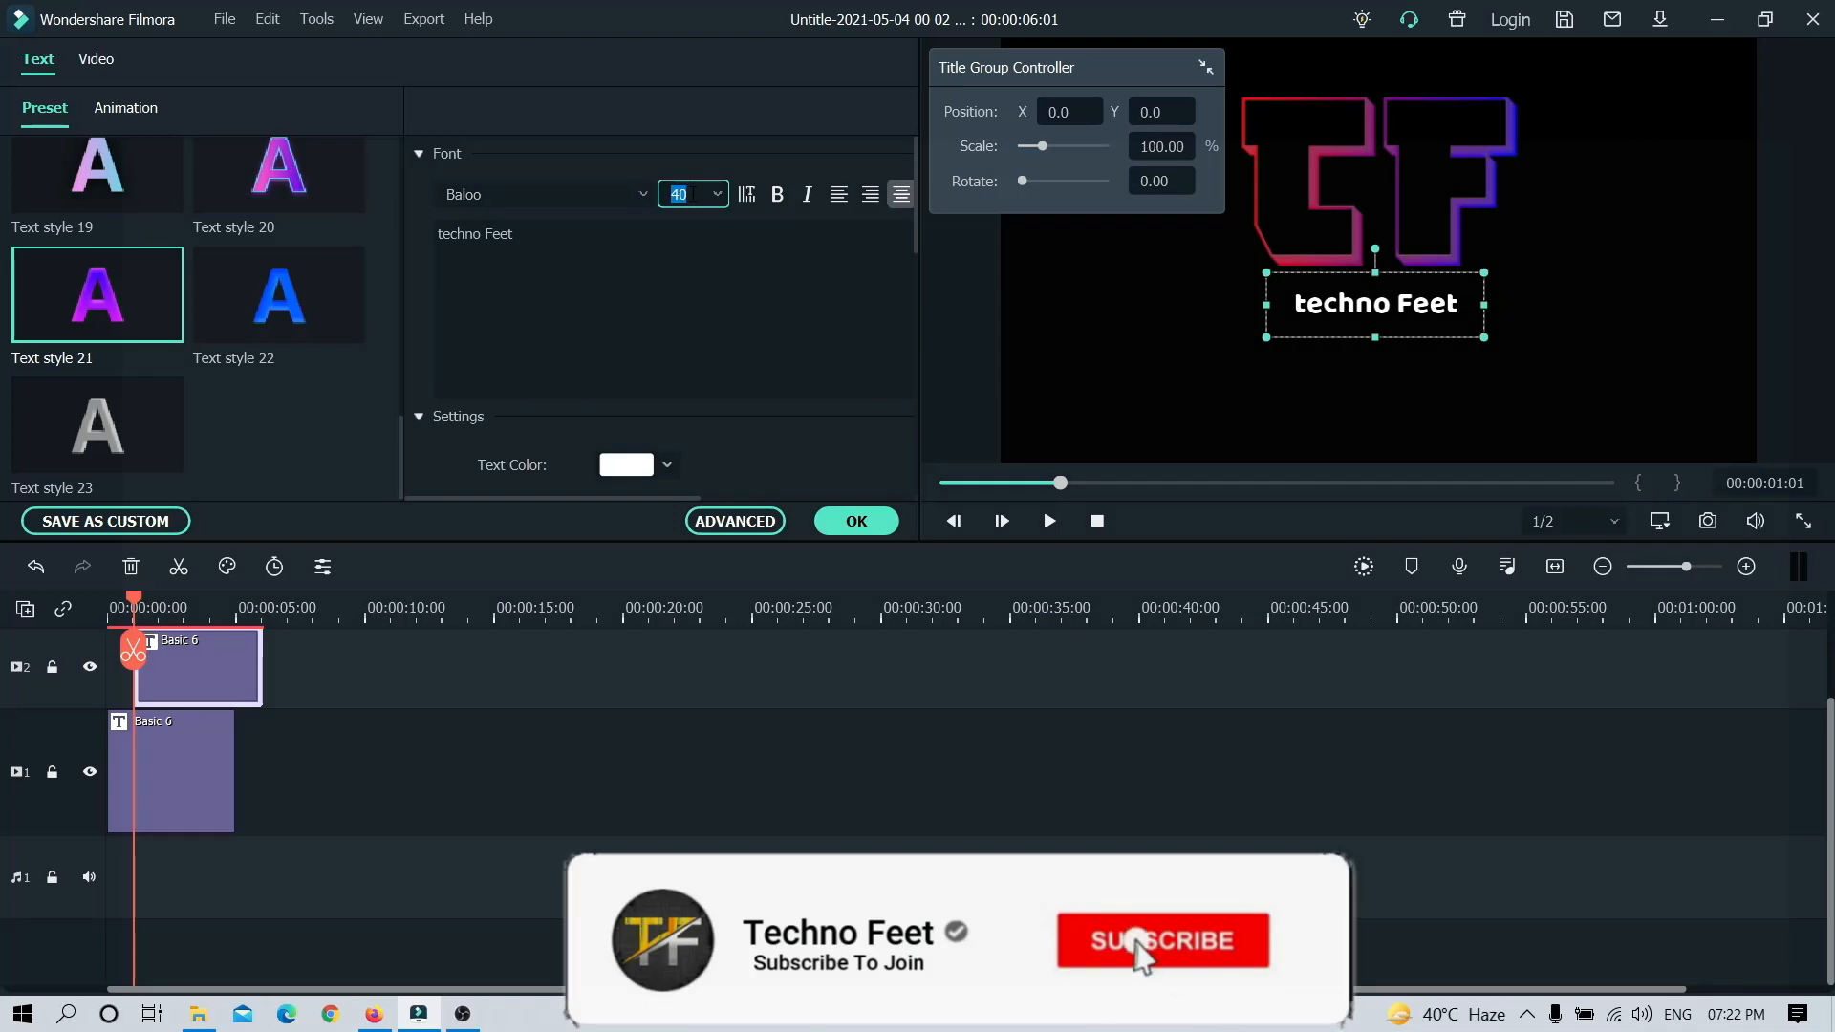
text(50)
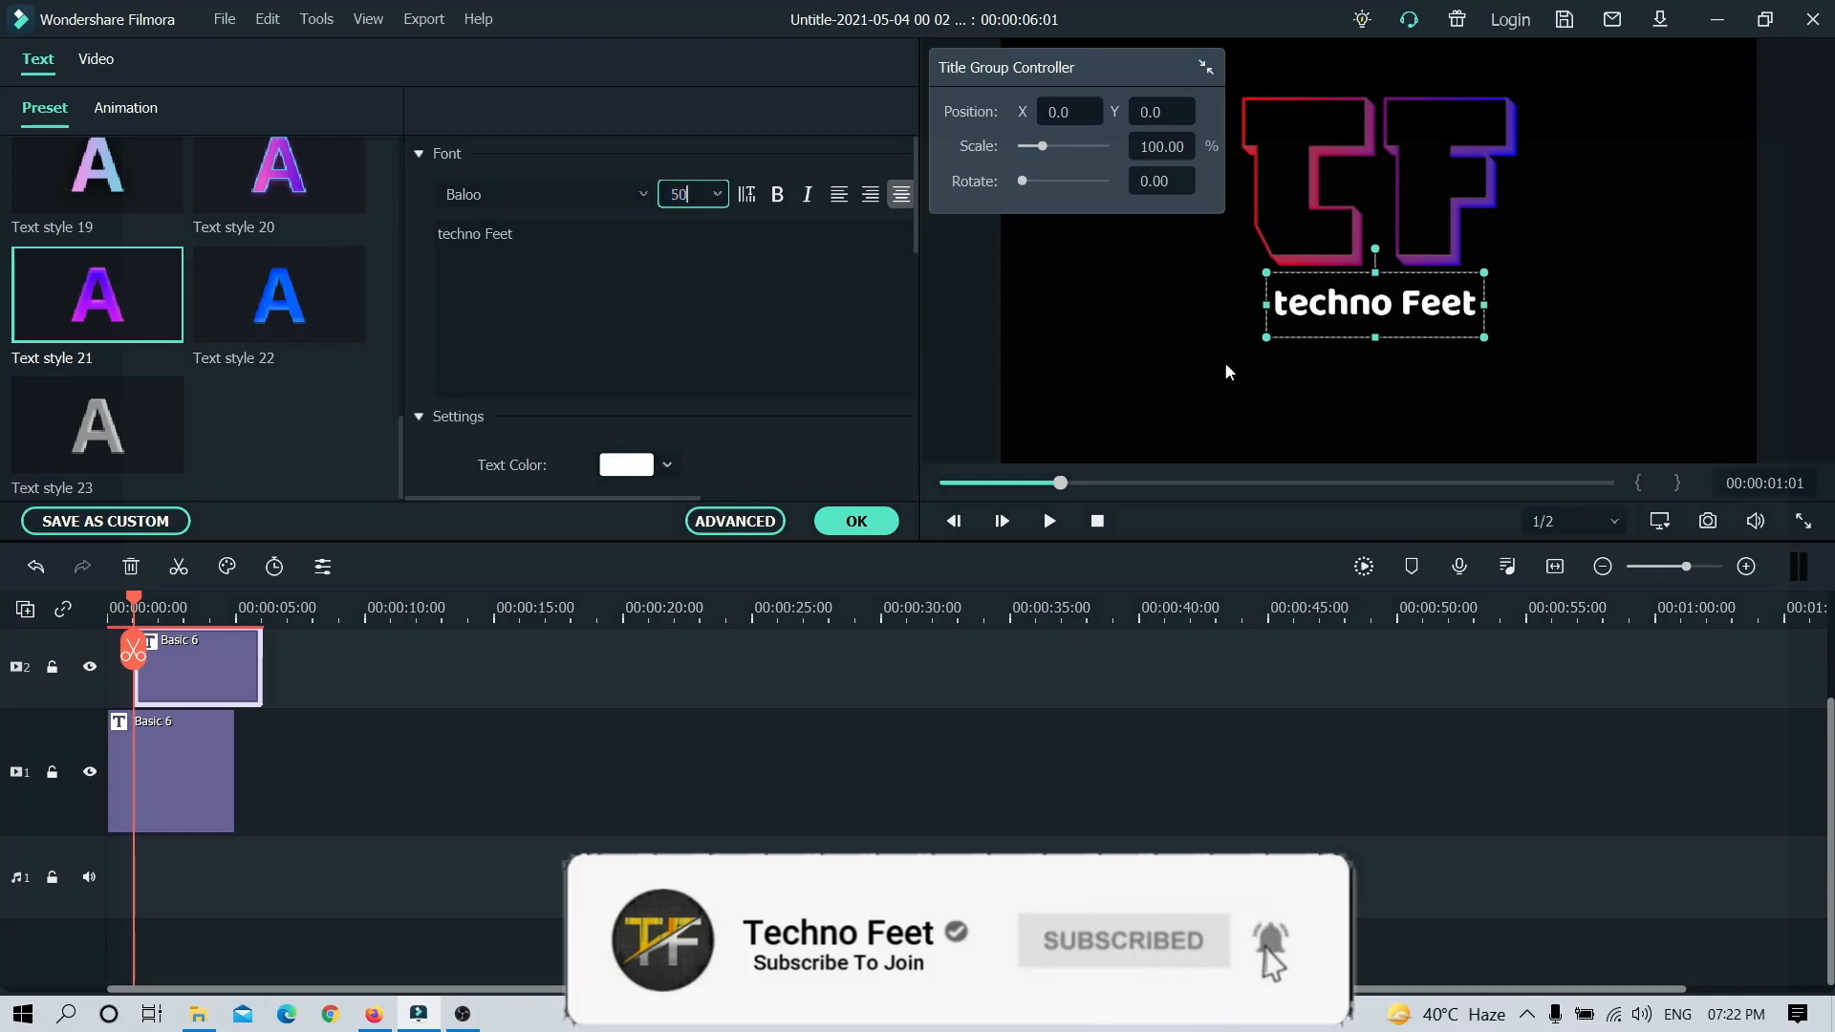
Step: Nudge the "techno Feet" text slightly to the left under the TF letters and confirm the title edit
click(1571, 352)
click(1429, 304)
click(1429, 304)
drag(1428, 305, 1422, 306)
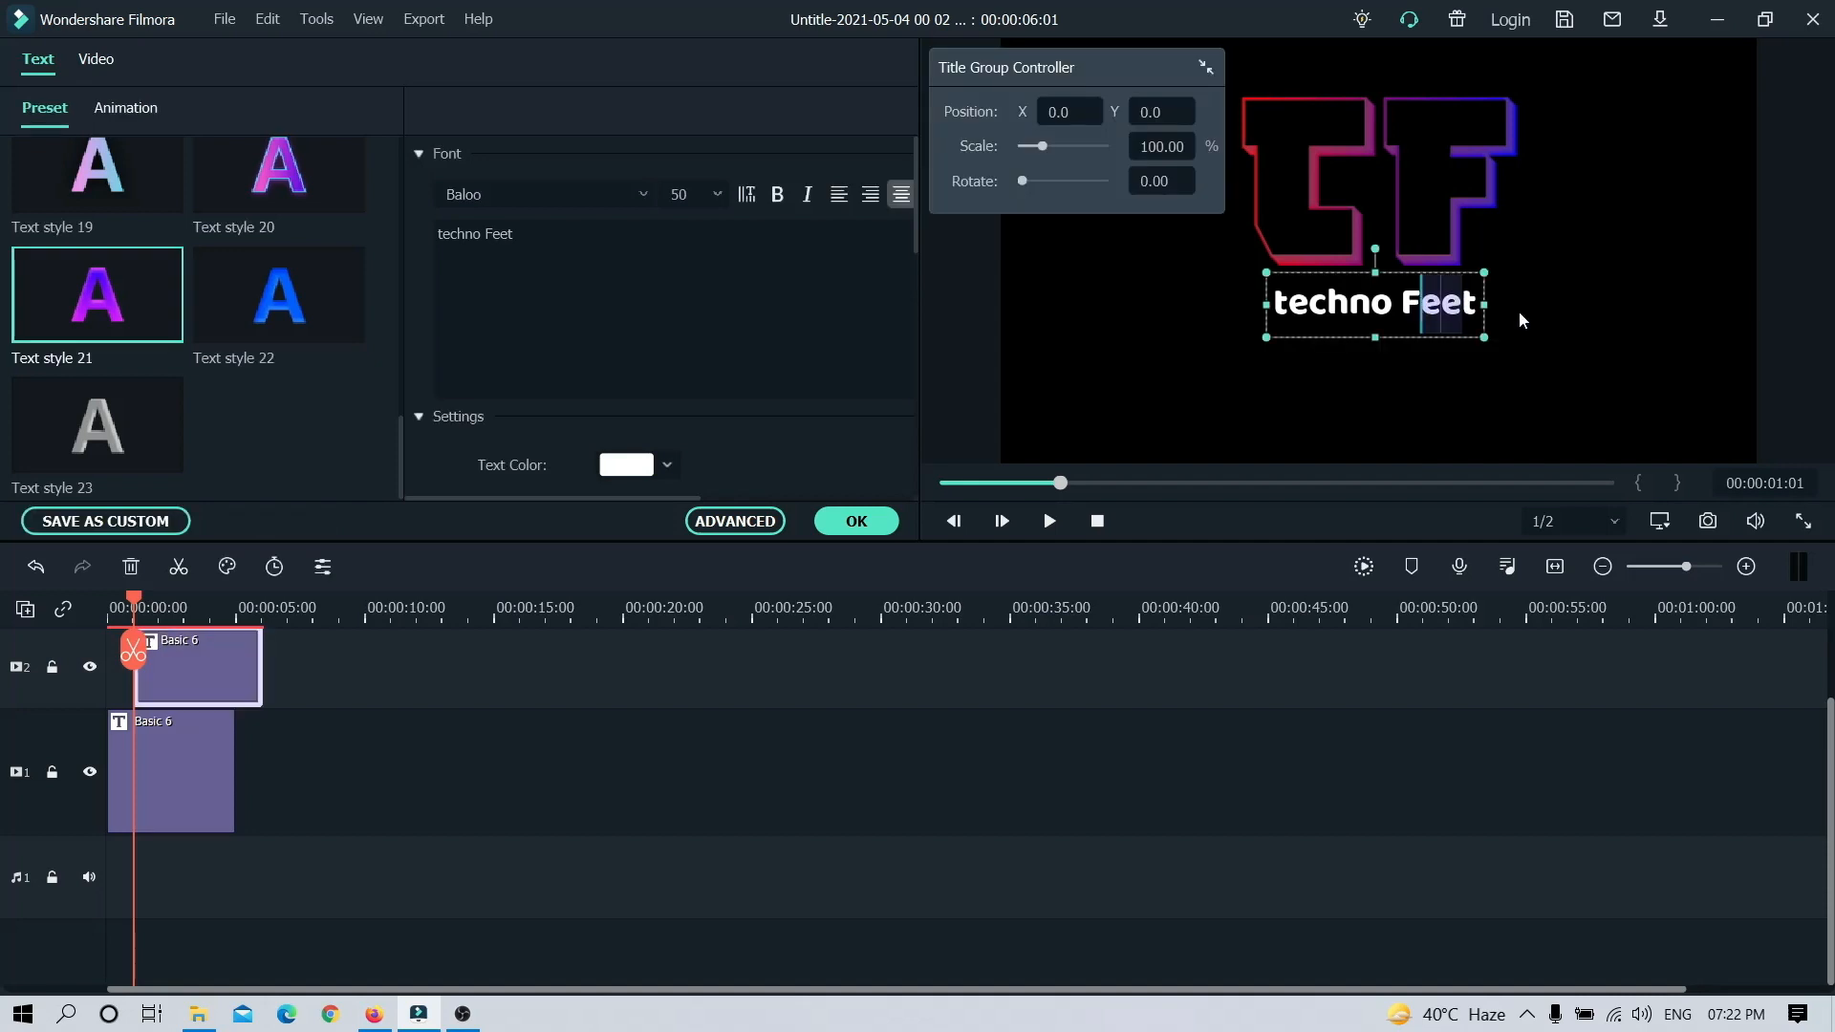
click(1550, 333)
click(1363, 314)
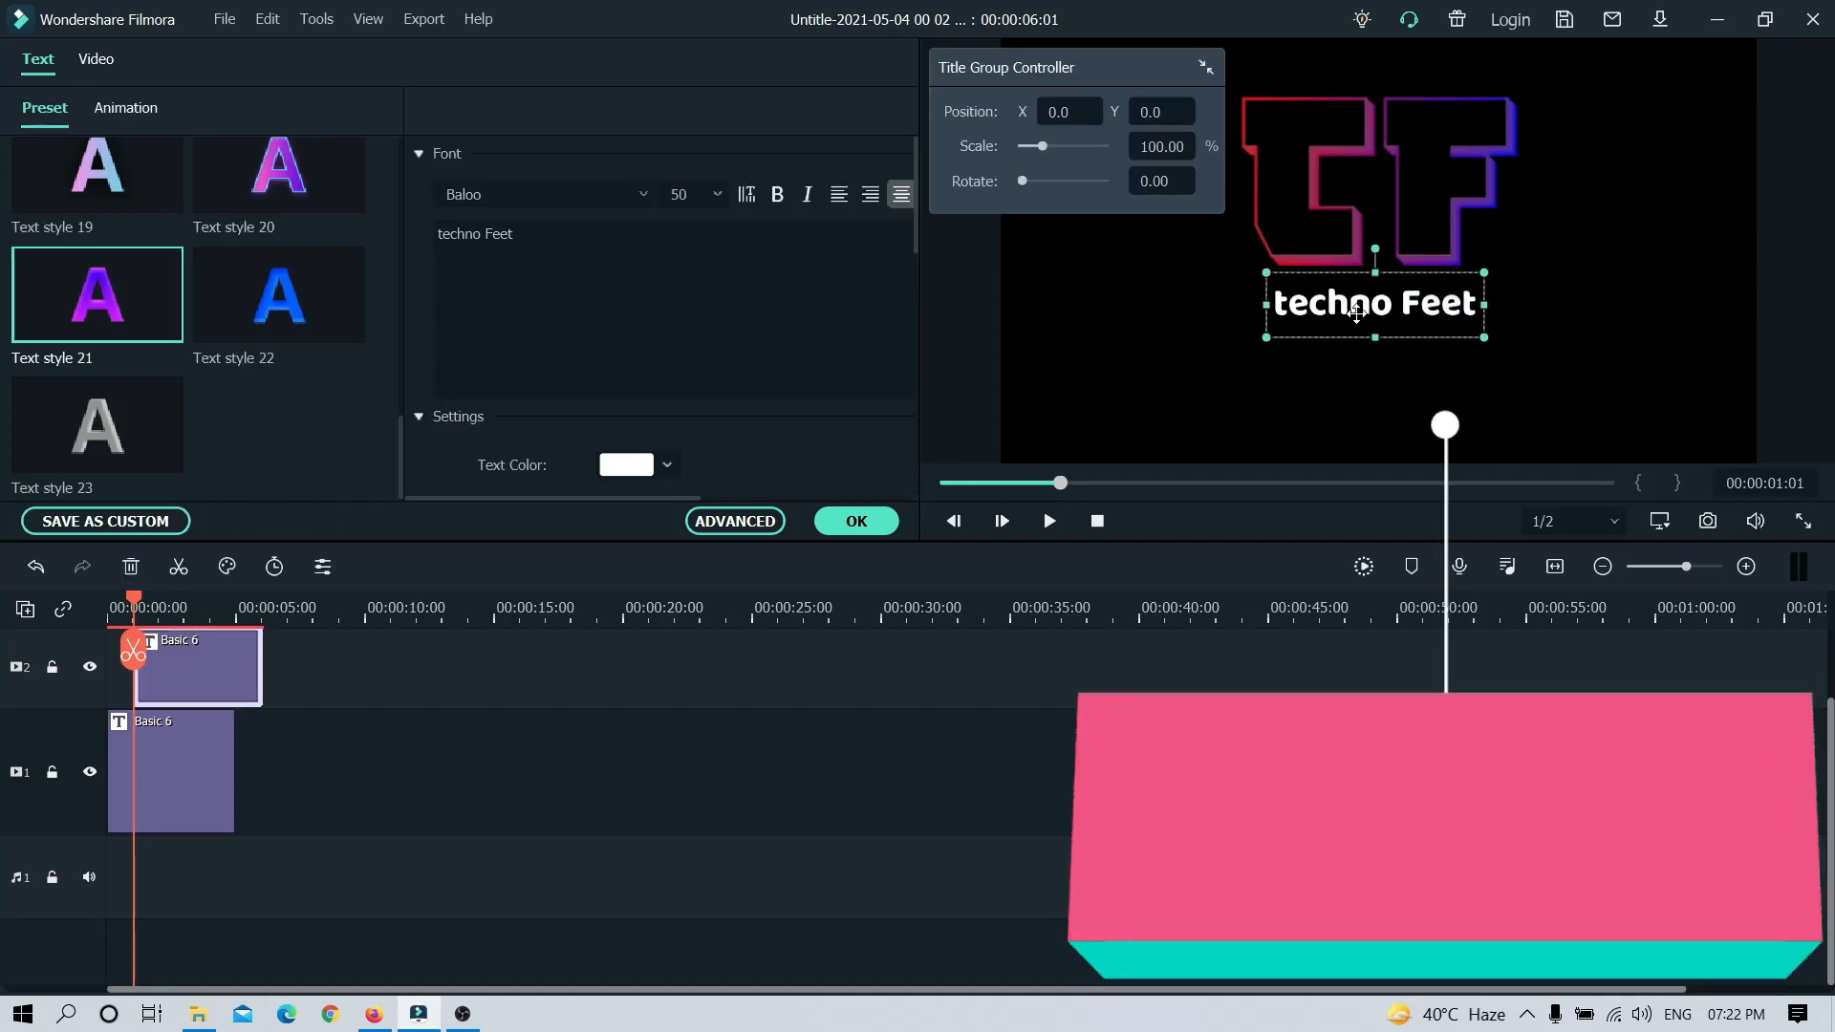
drag(1355, 313, 1353, 313)
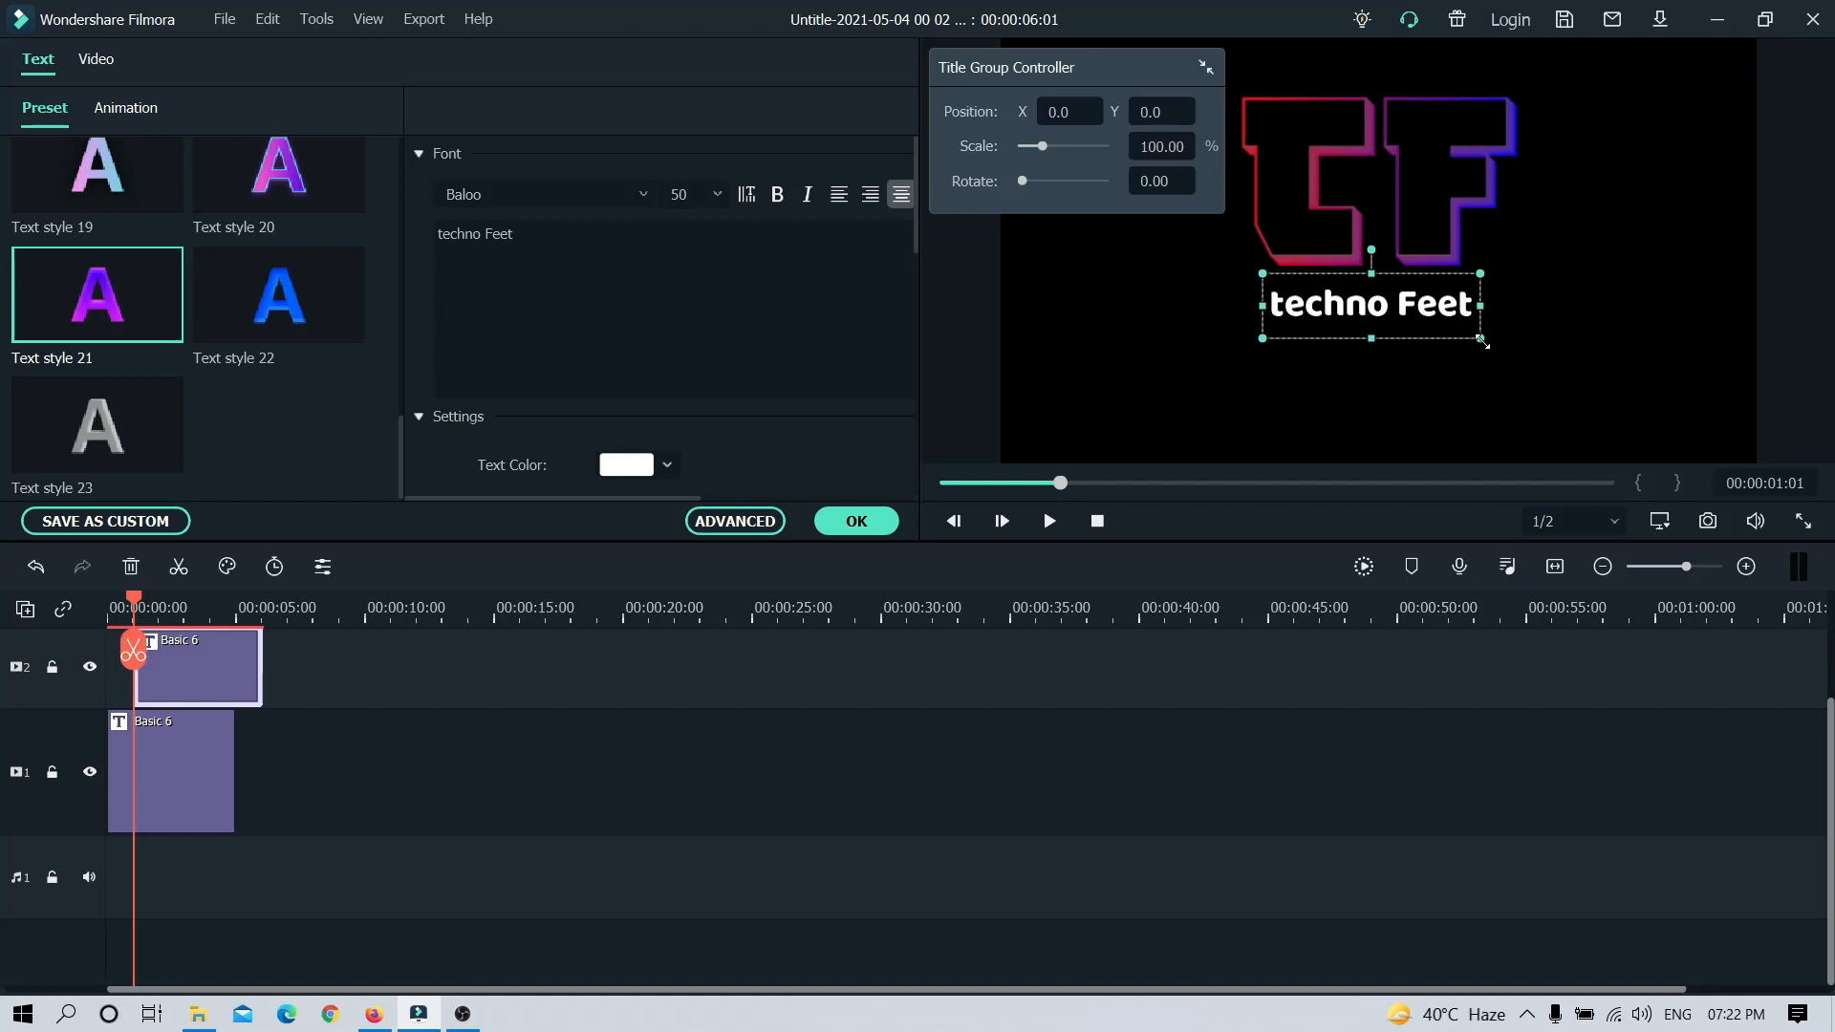
click(1133, 280)
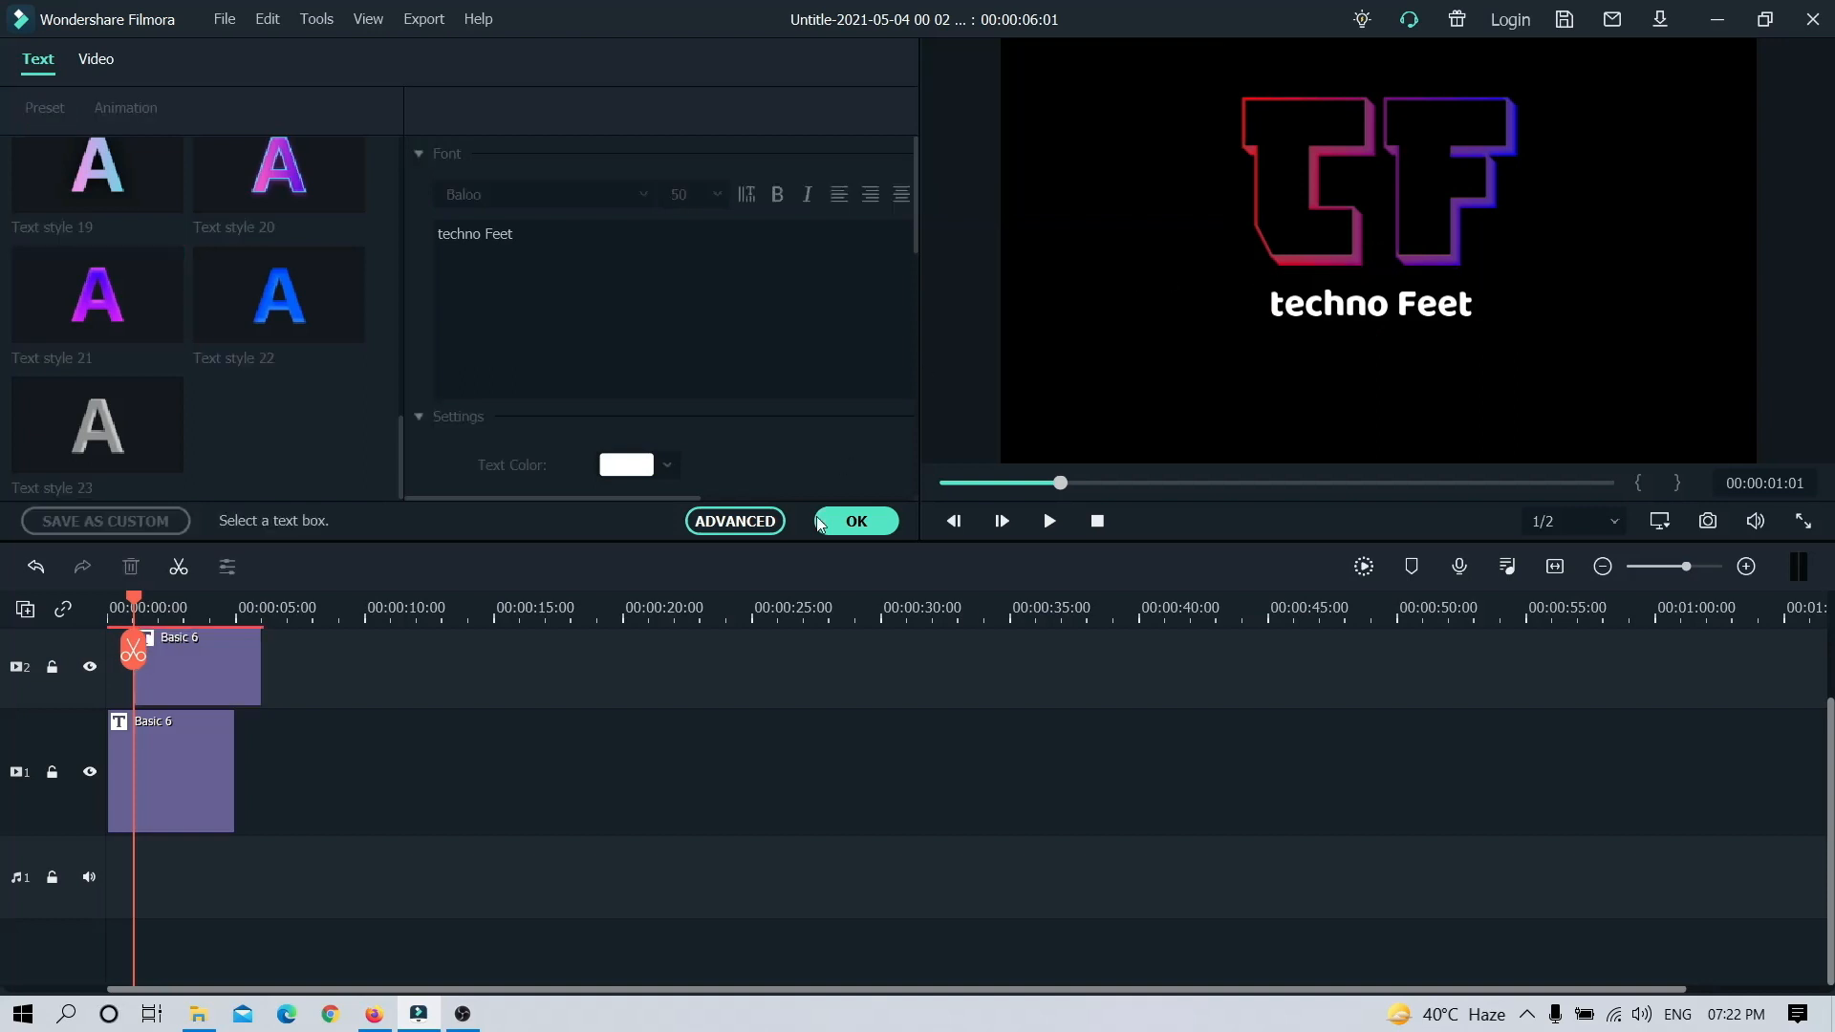
click(844, 525)
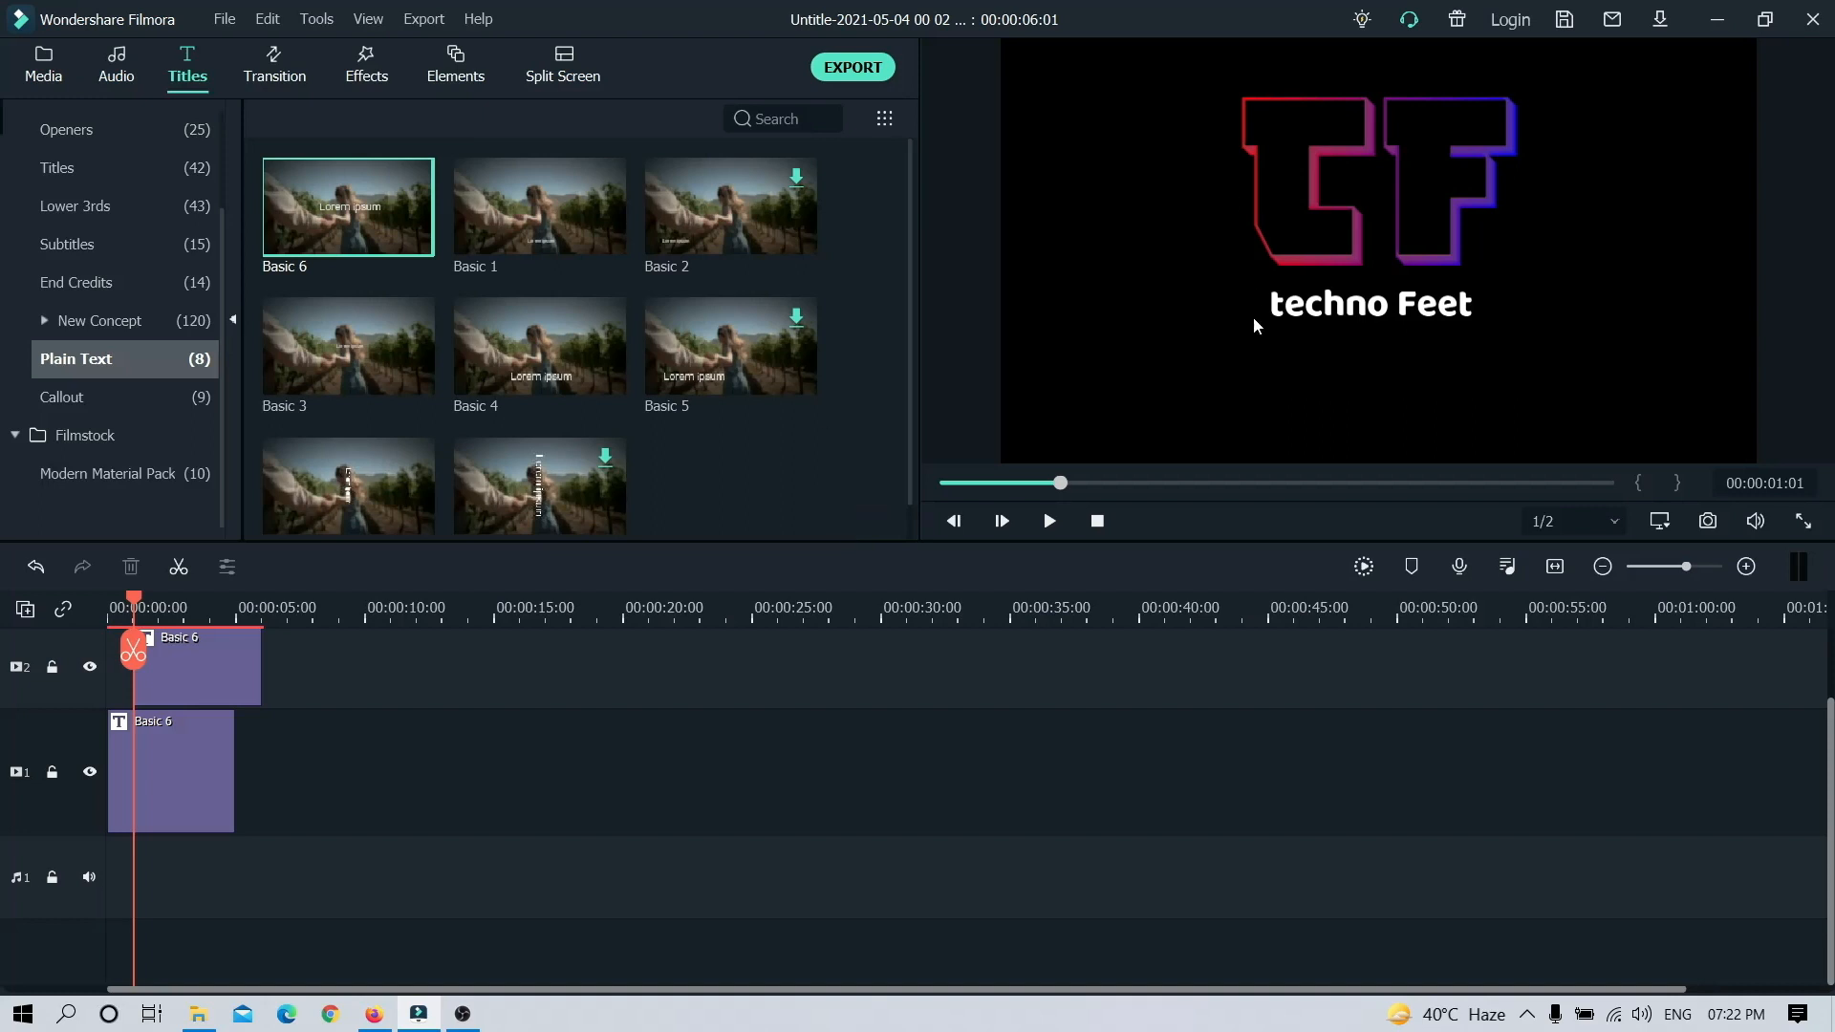
Step: Apply the Type Writer animation to the "techno Feet" title and confirm the edit
click(1396, 302)
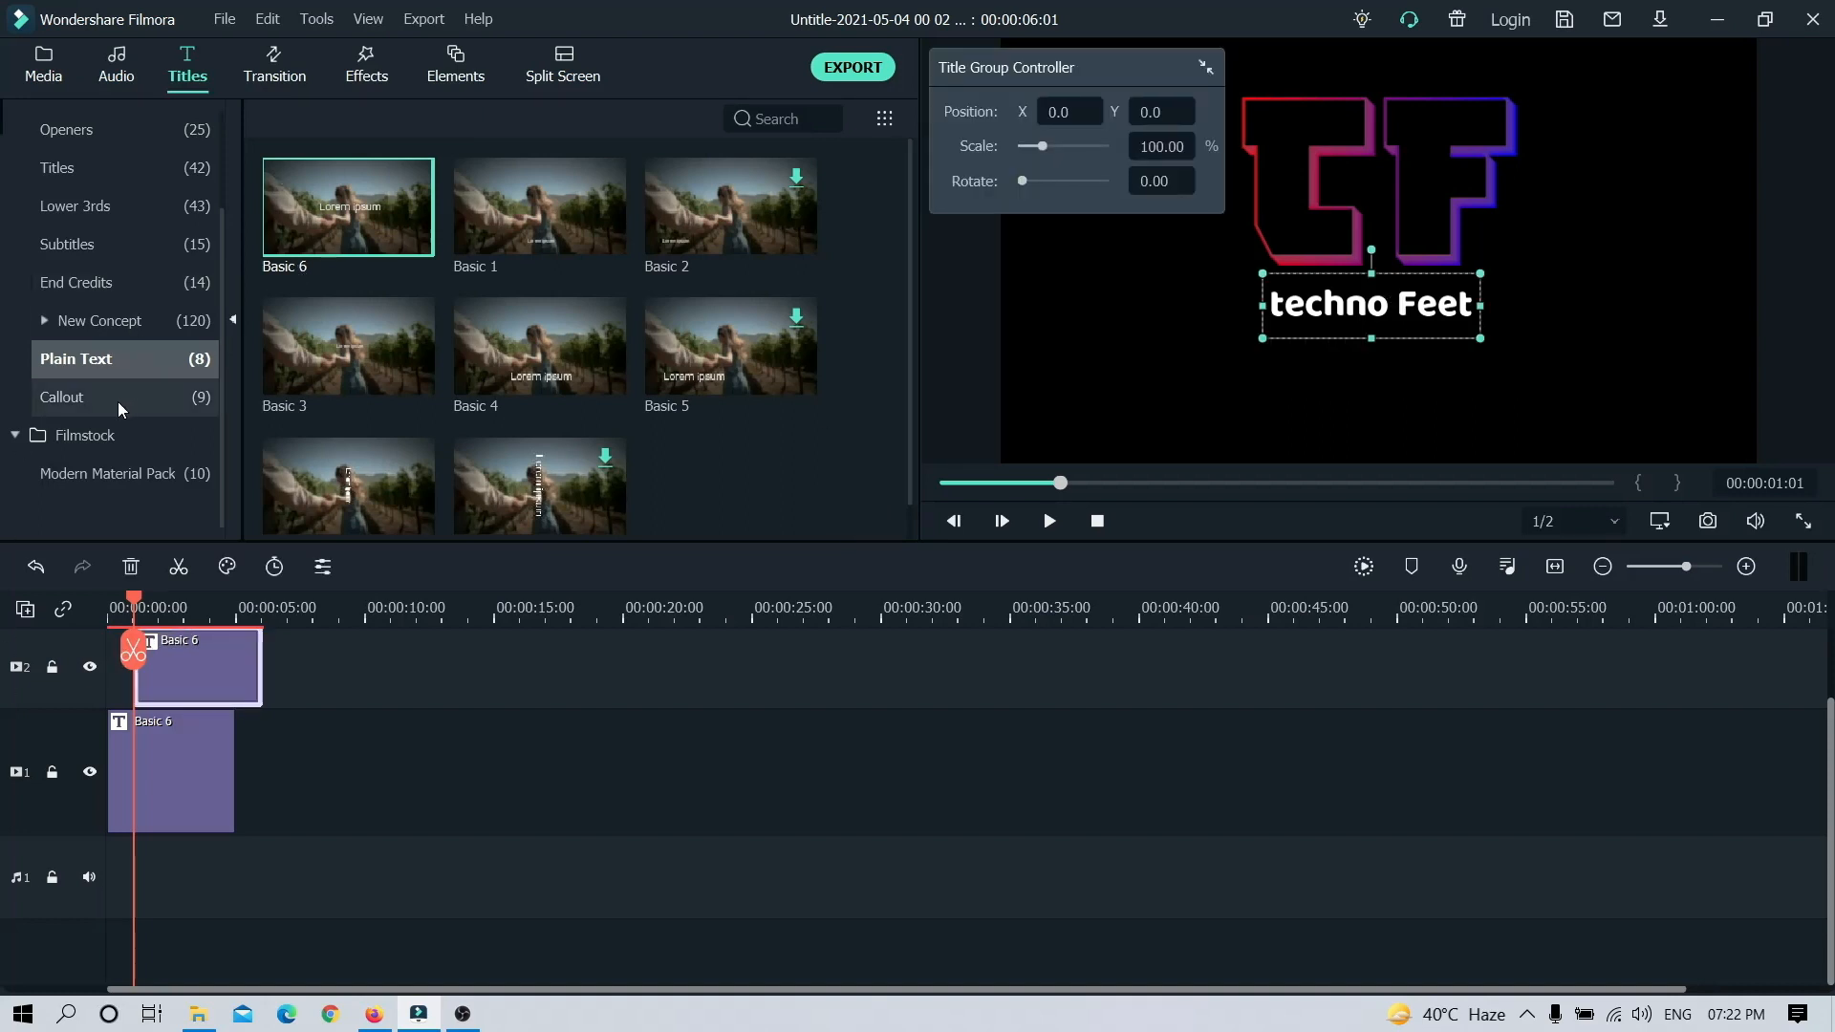
double_click(191, 654)
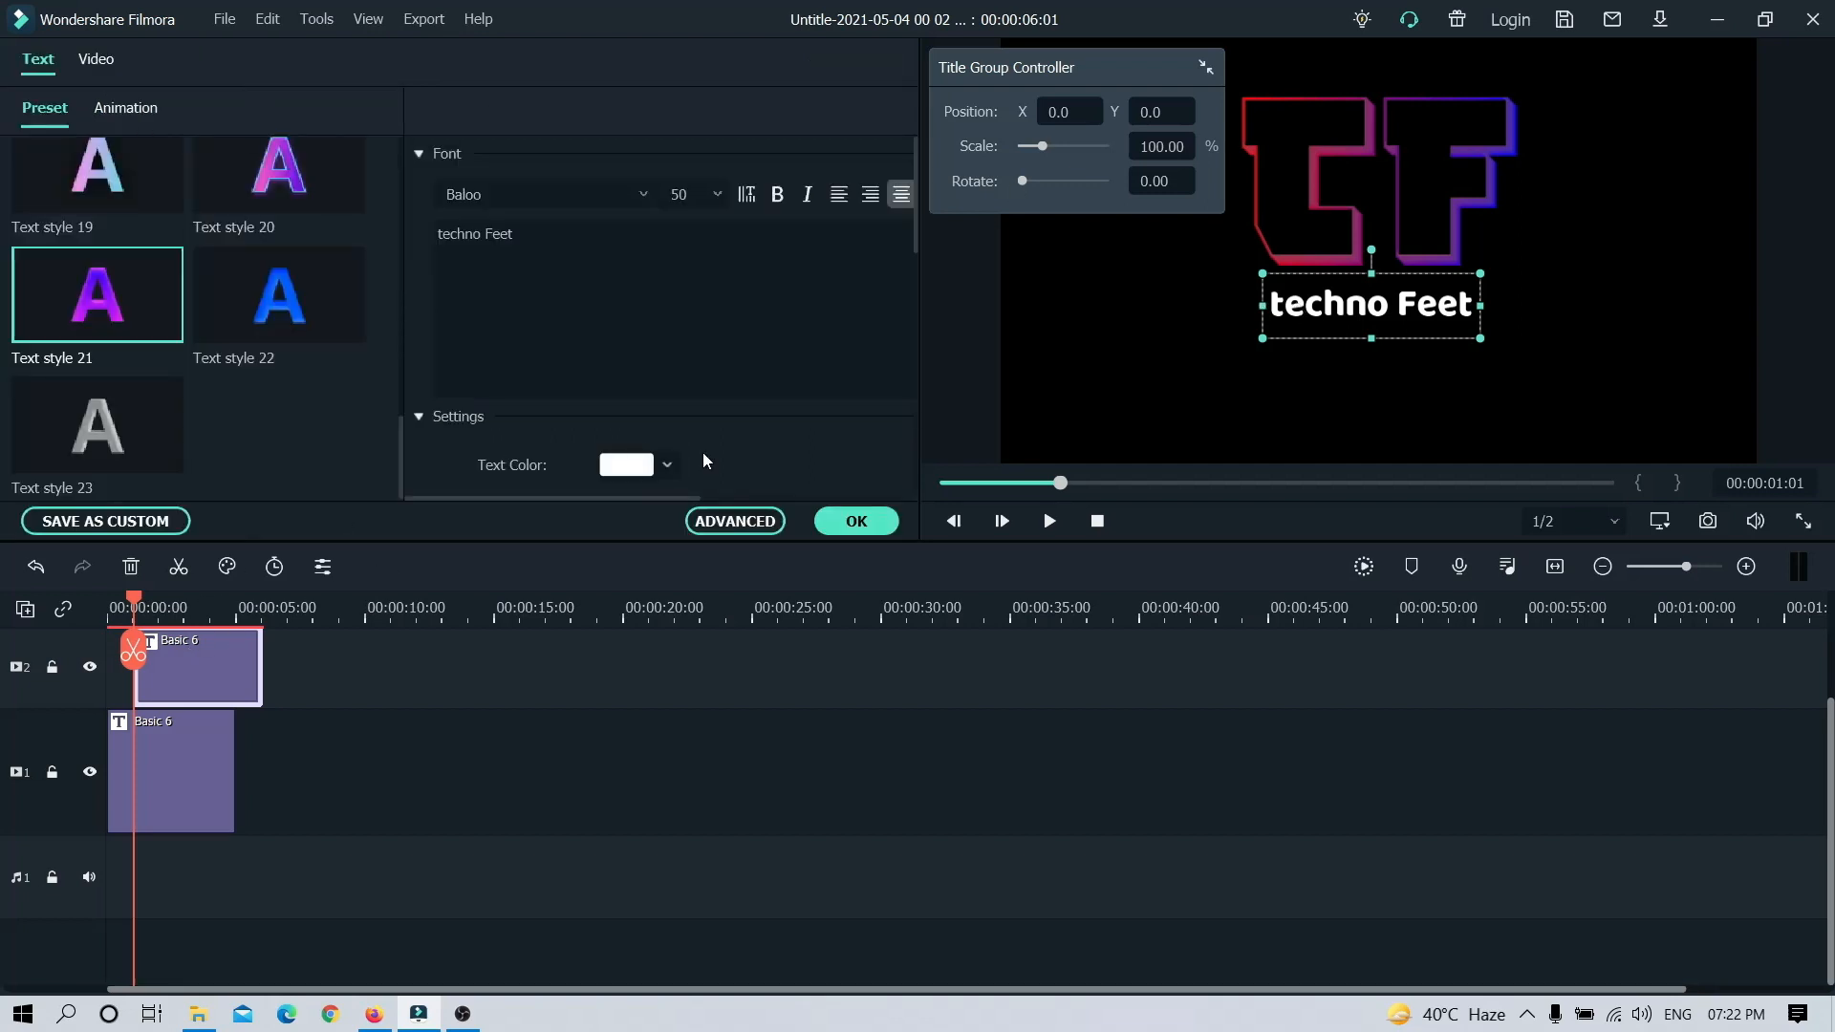
scroll(105, 247, up, 10)
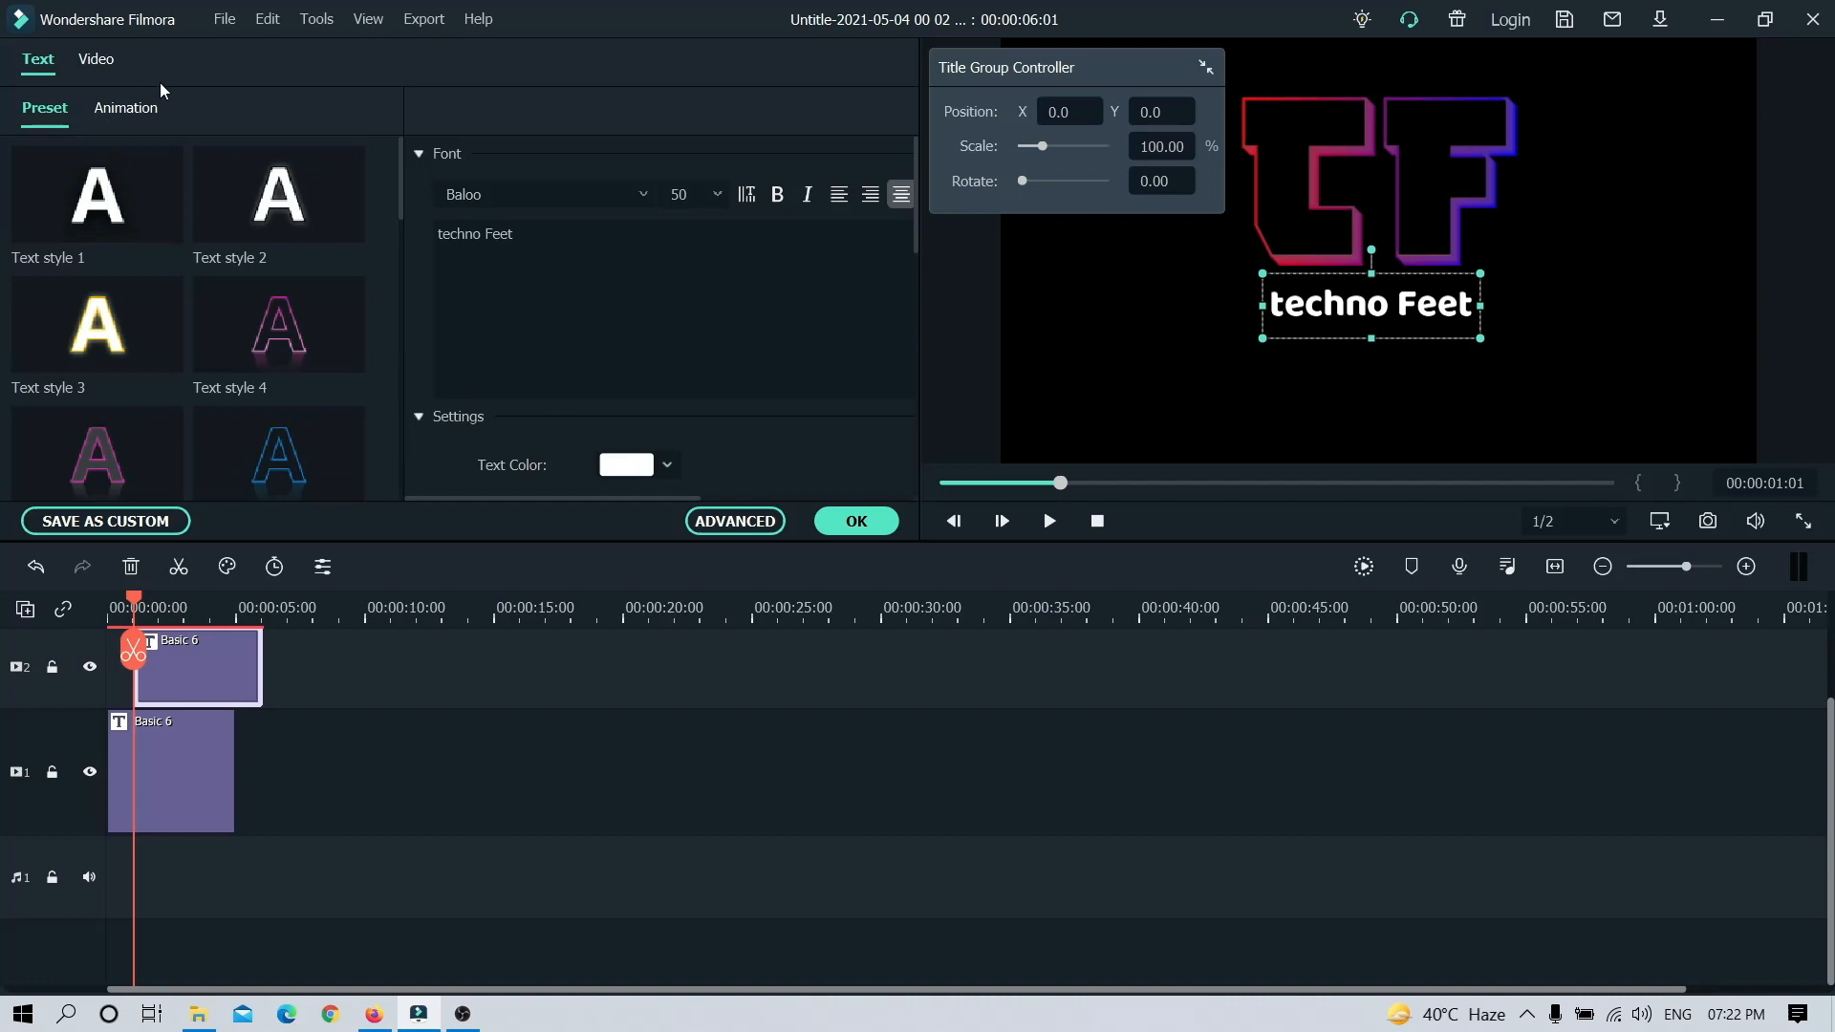
click(141, 114)
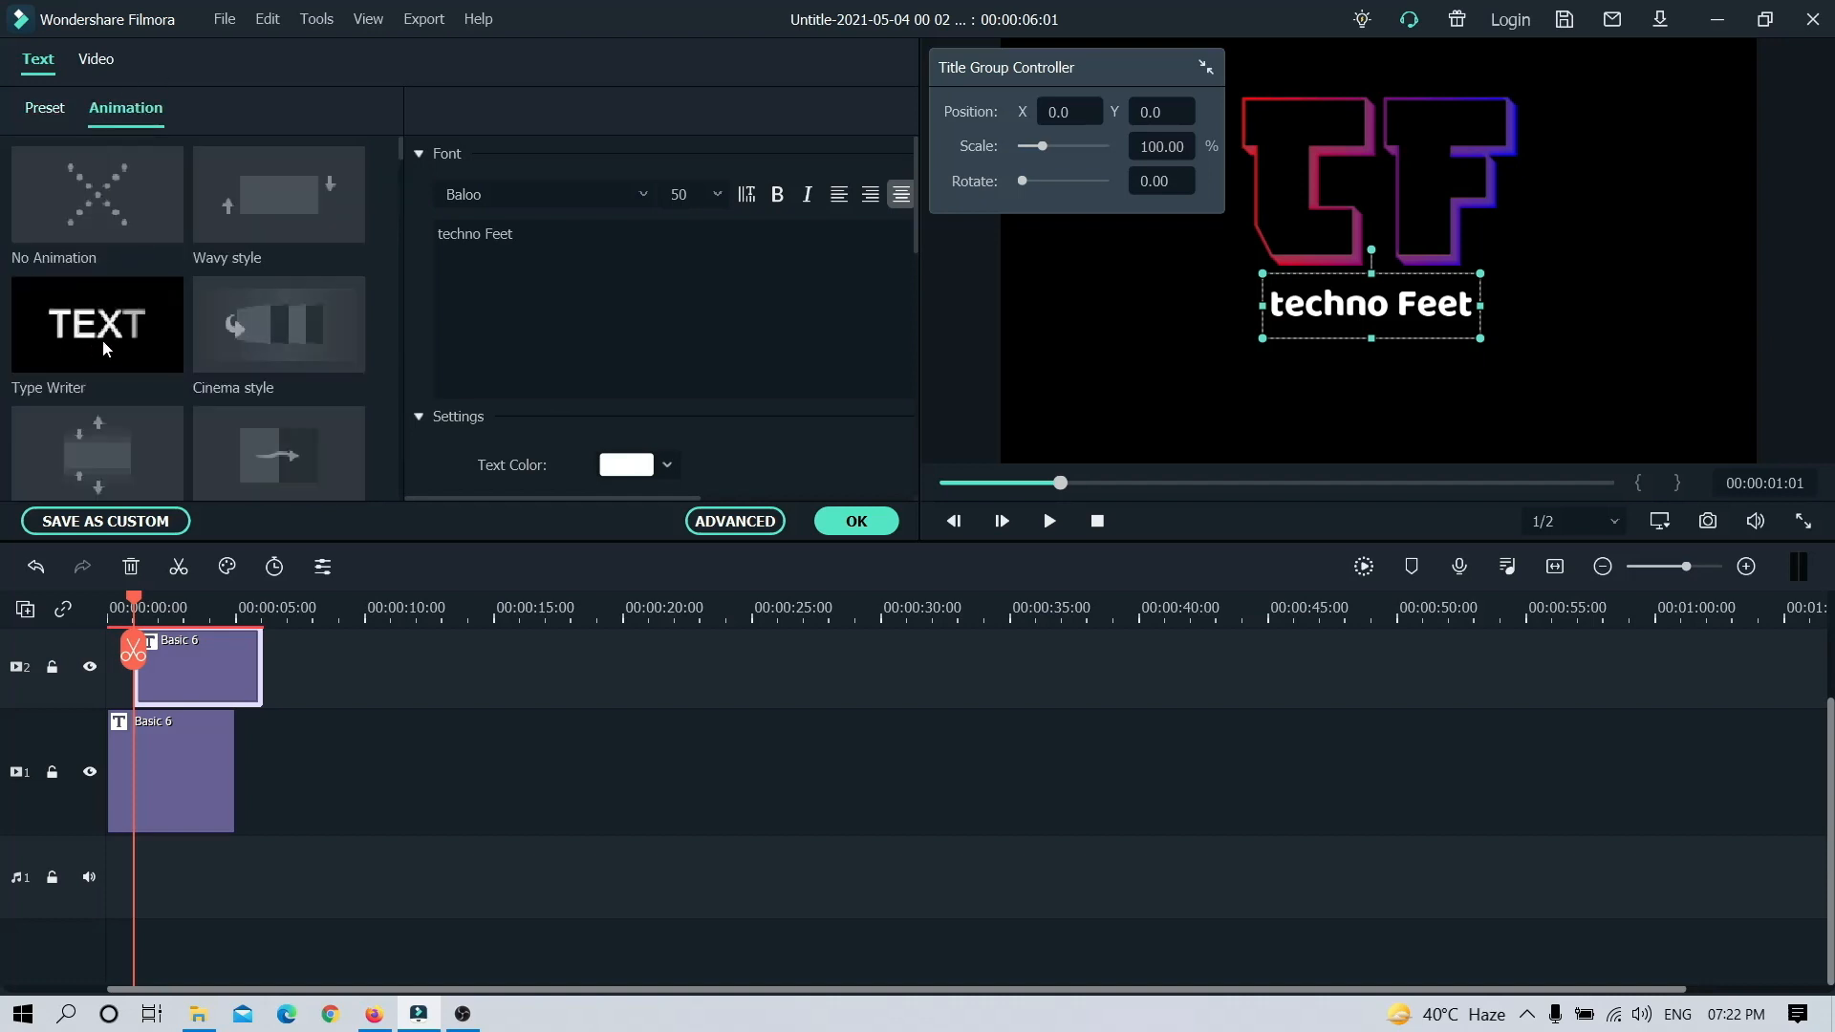
click(122, 234)
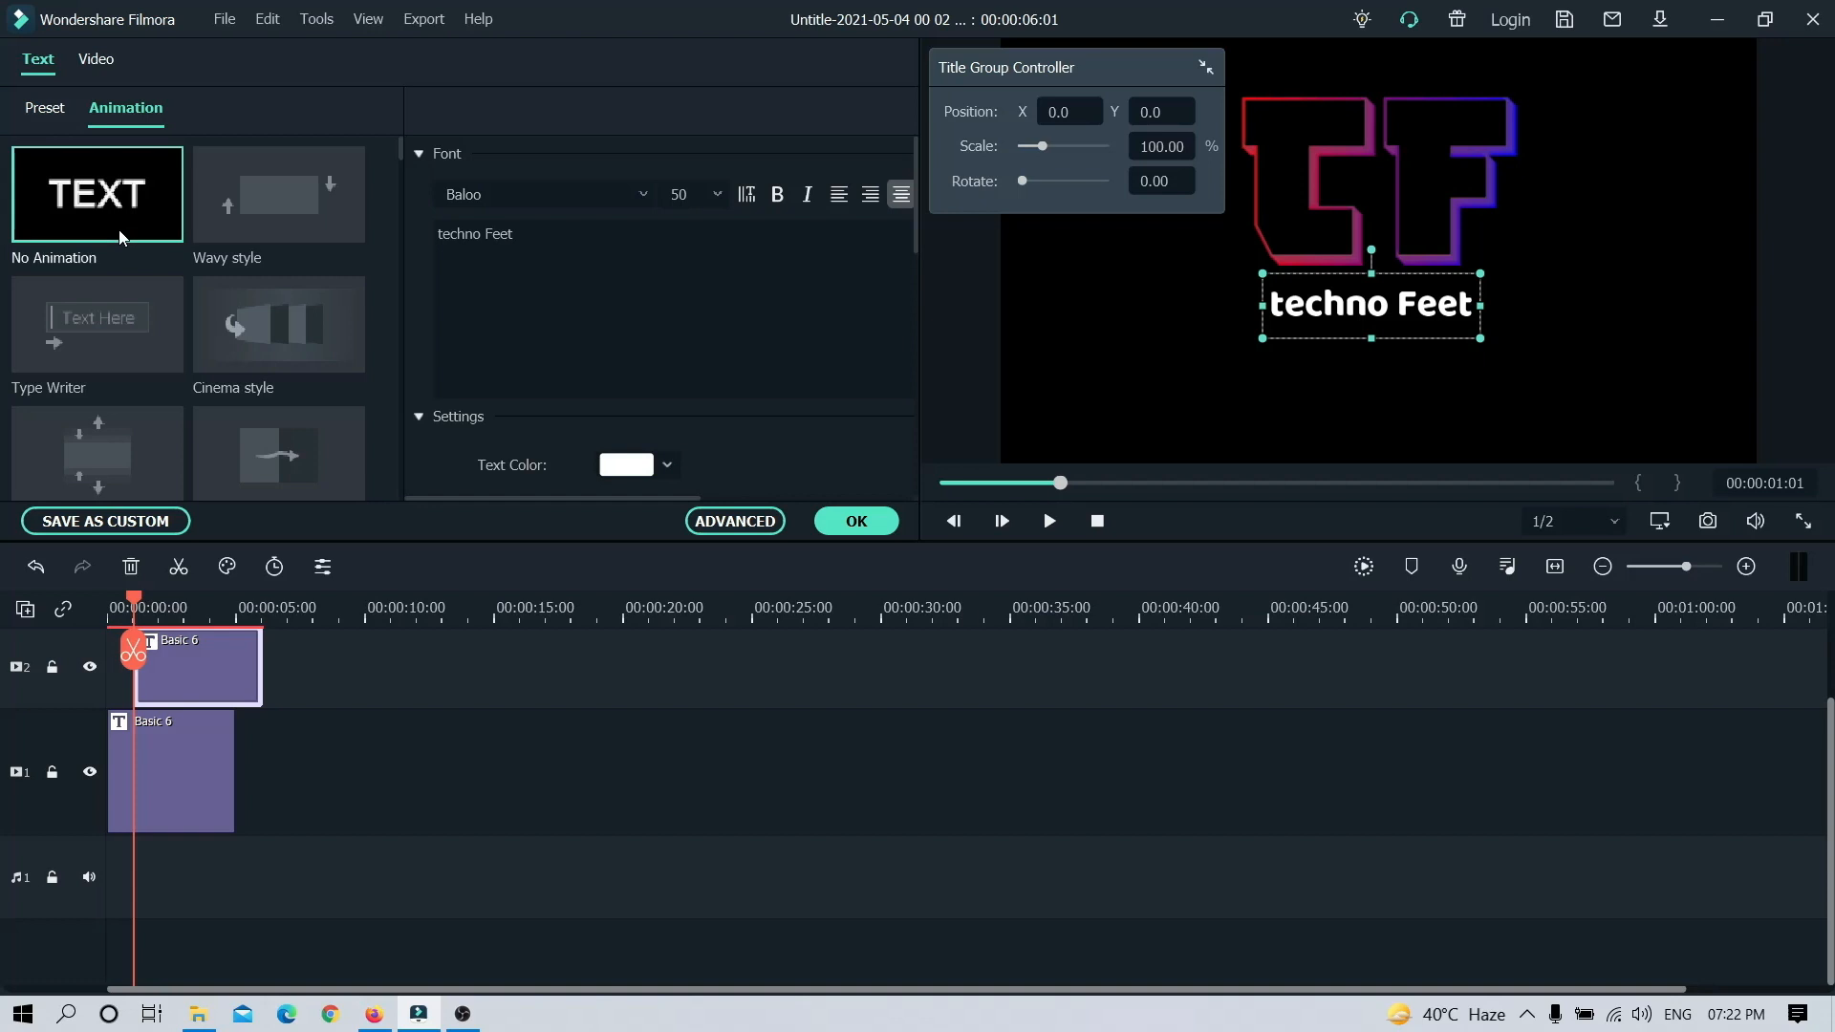
click(309, 338)
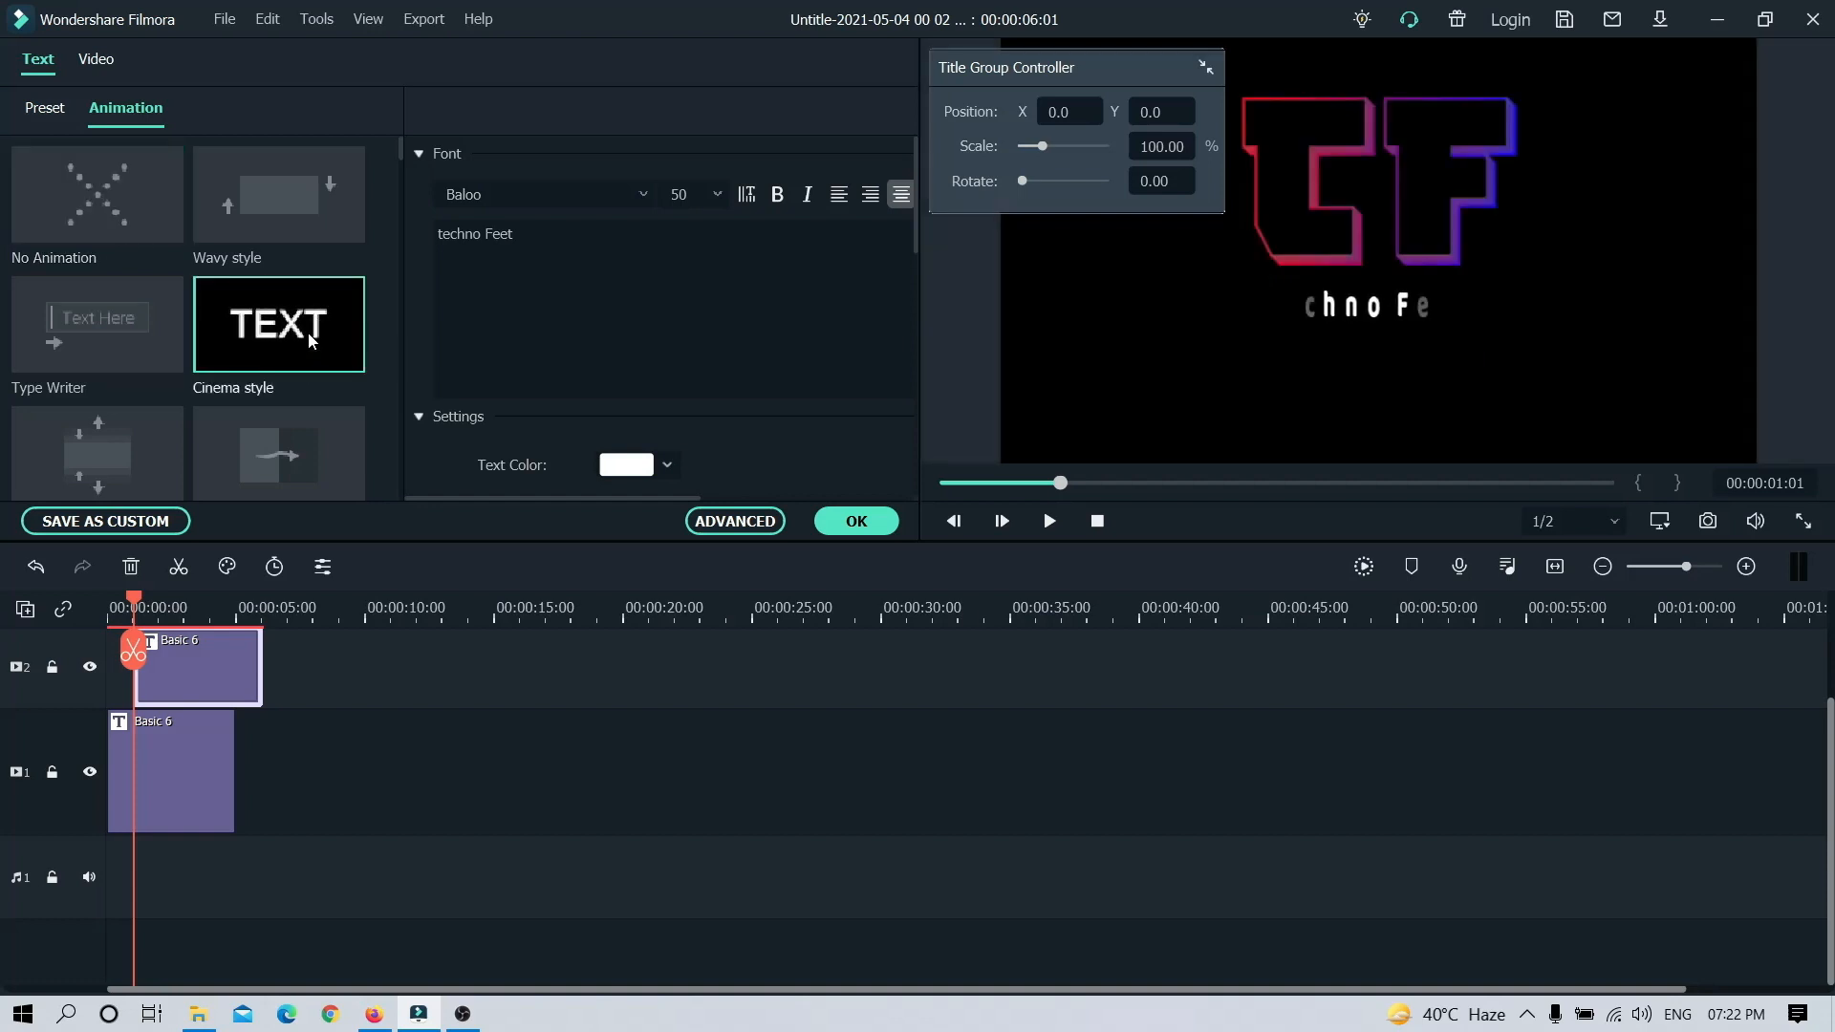
click(268, 461)
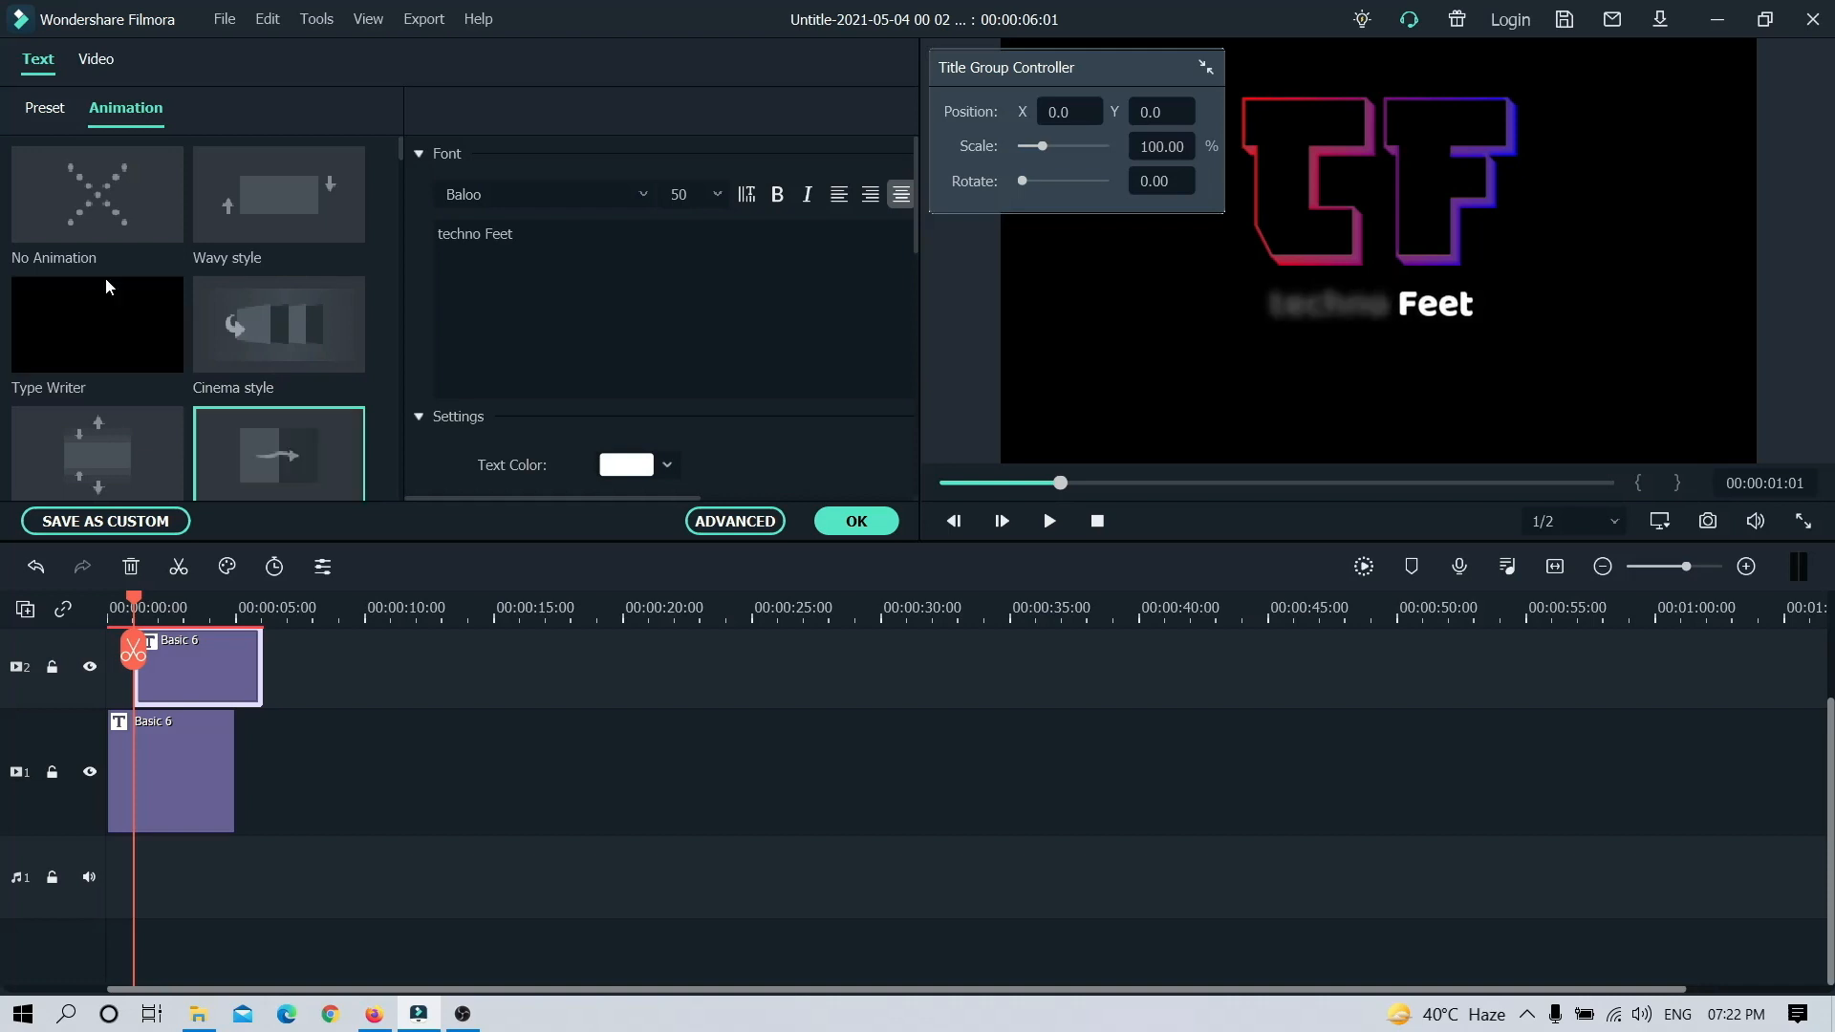
click(114, 342)
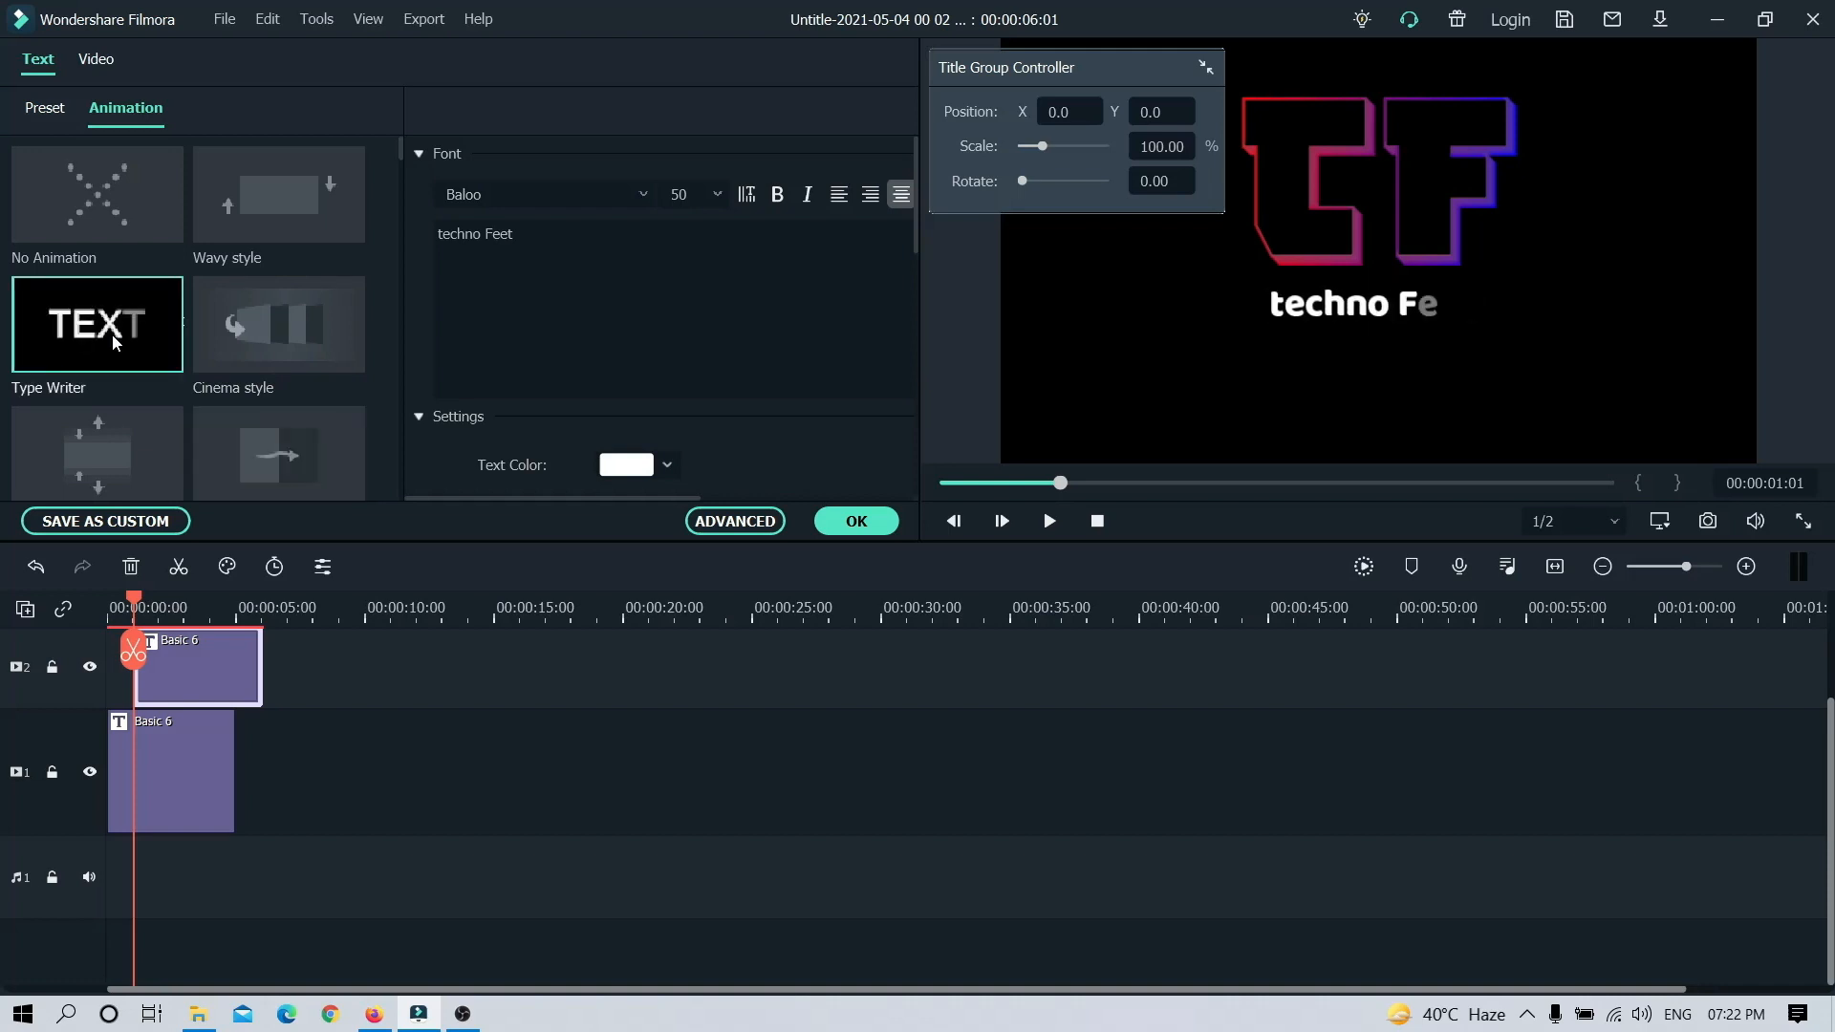
click(856, 524)
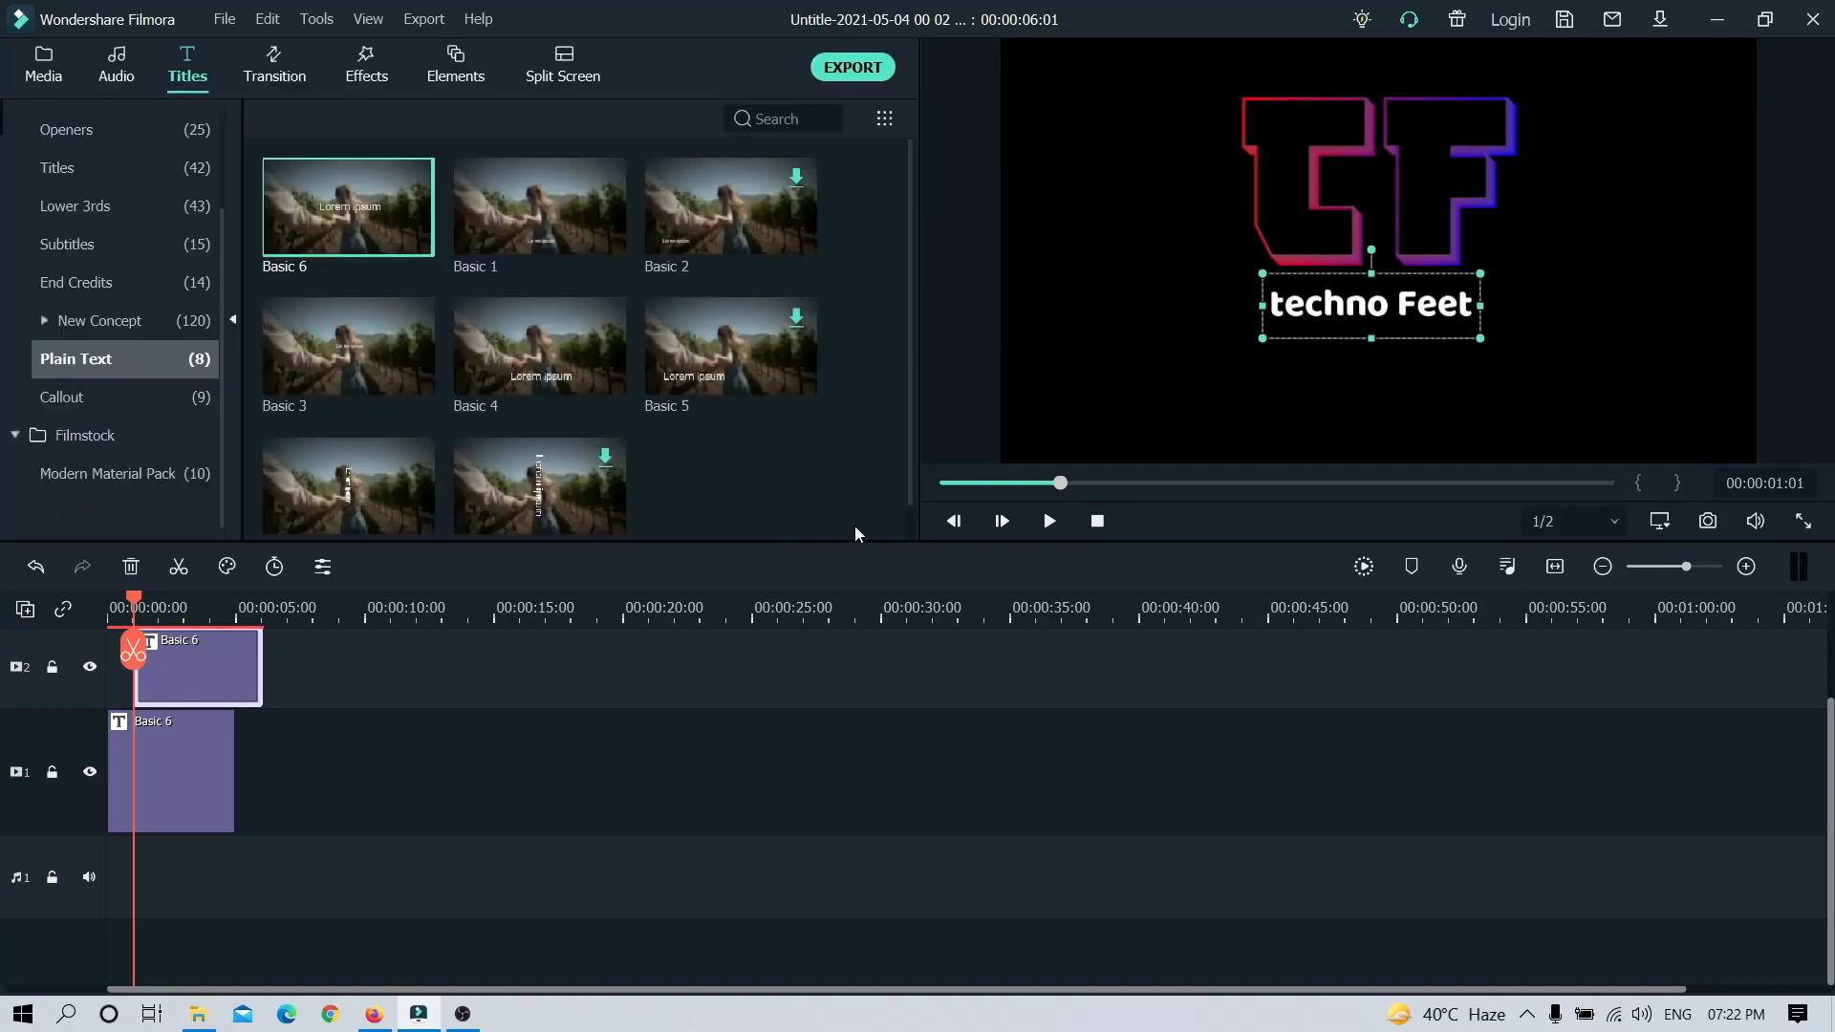
Step: Apply the Pixelate animation to the TF title and play the intro from the start
double_click(197, 742)
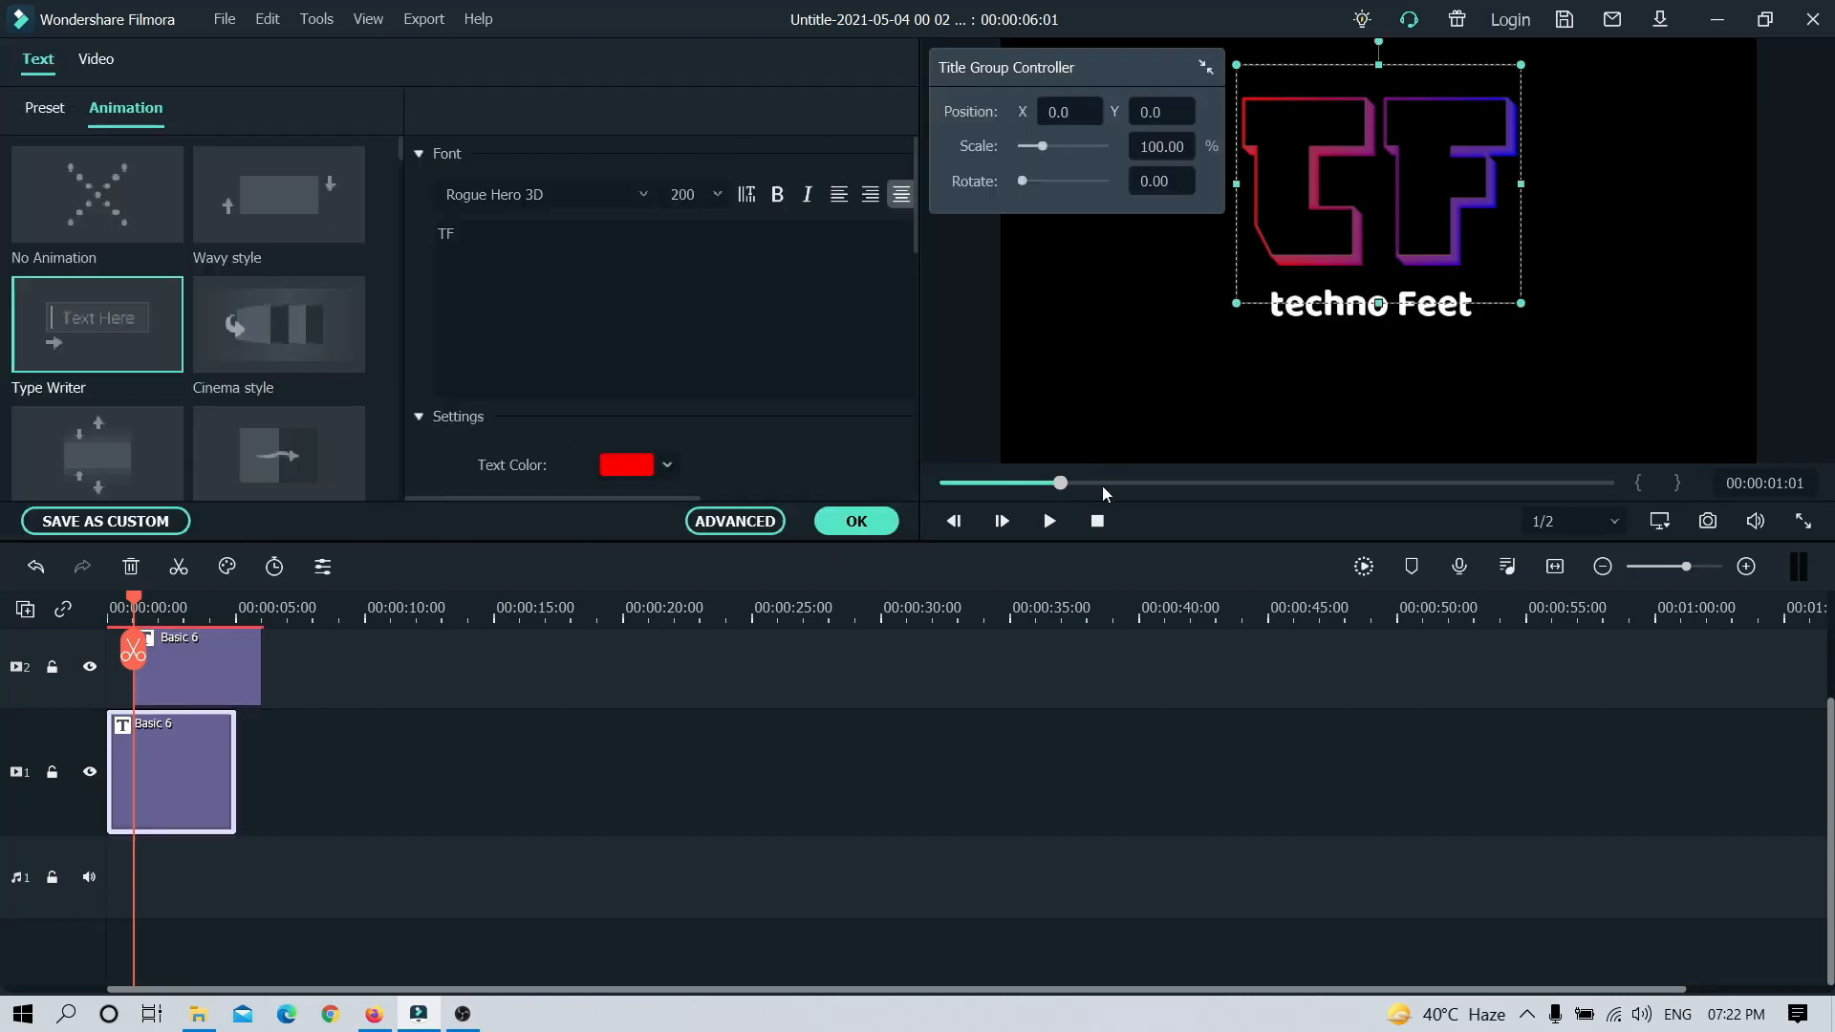
click(1090, 517)
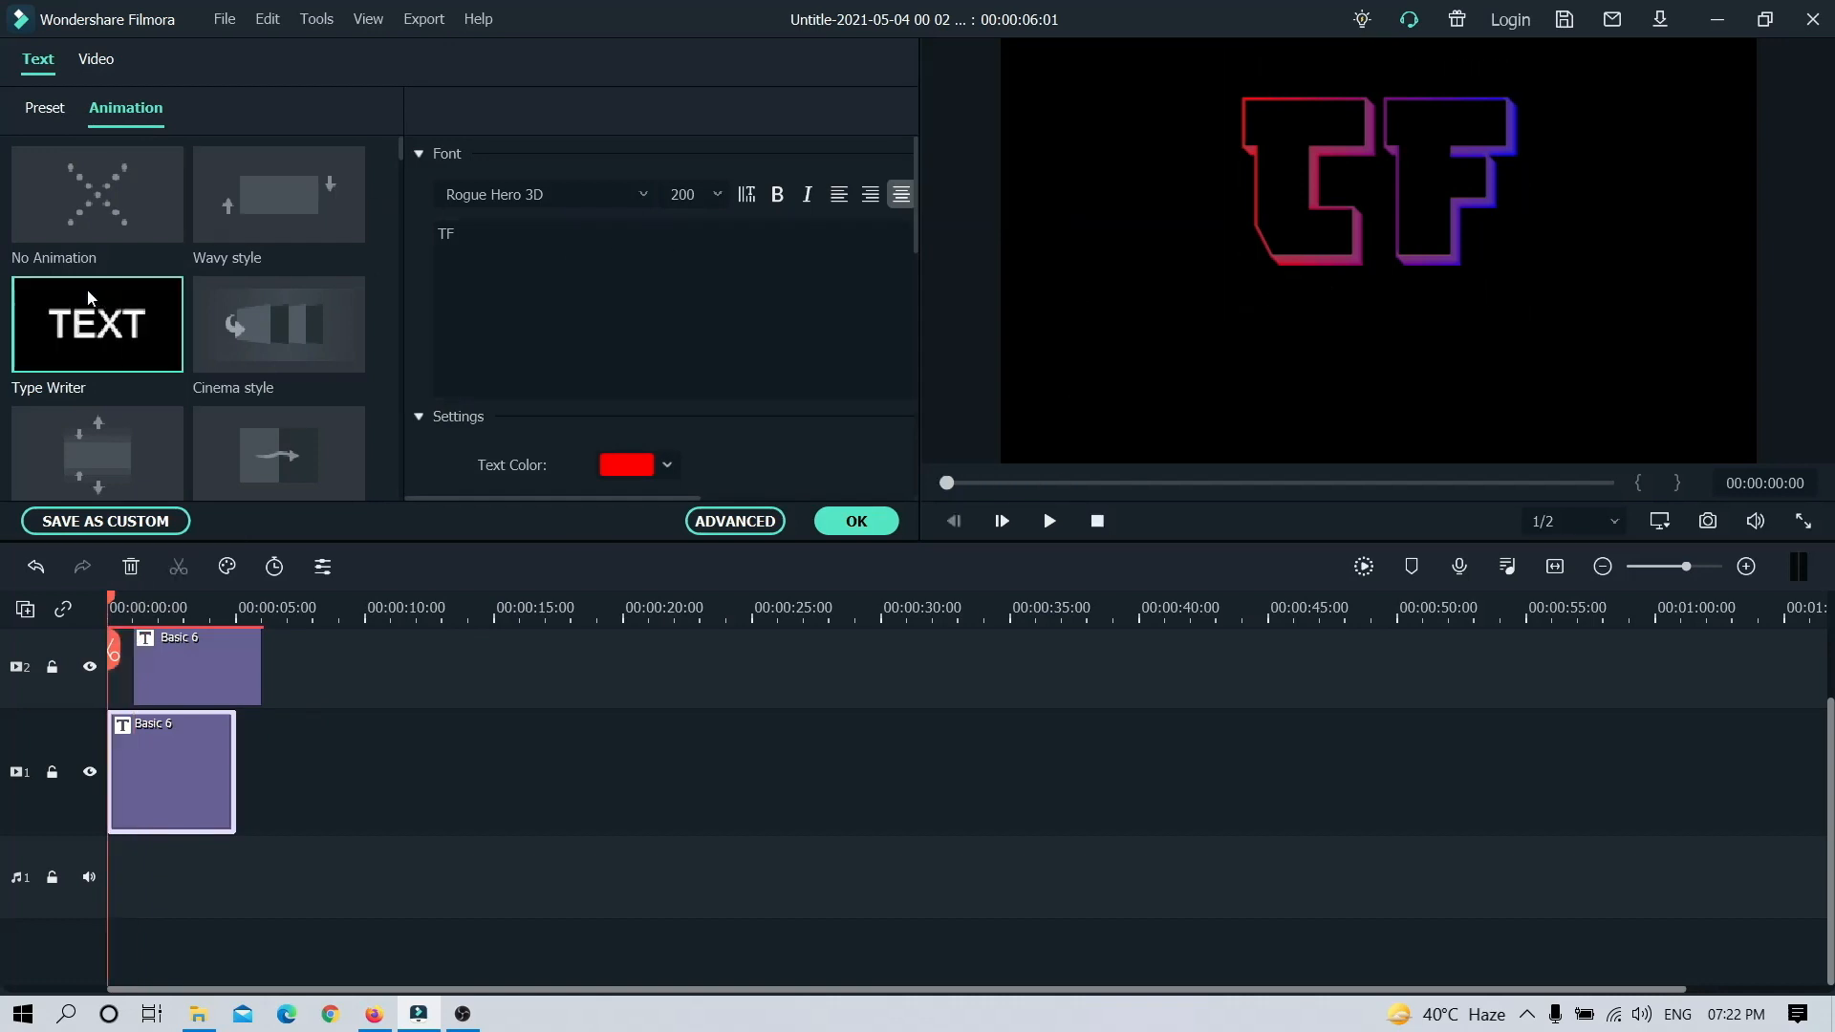
scroll(63, 318, down, 5)
scroll(63, 318, down, 6)
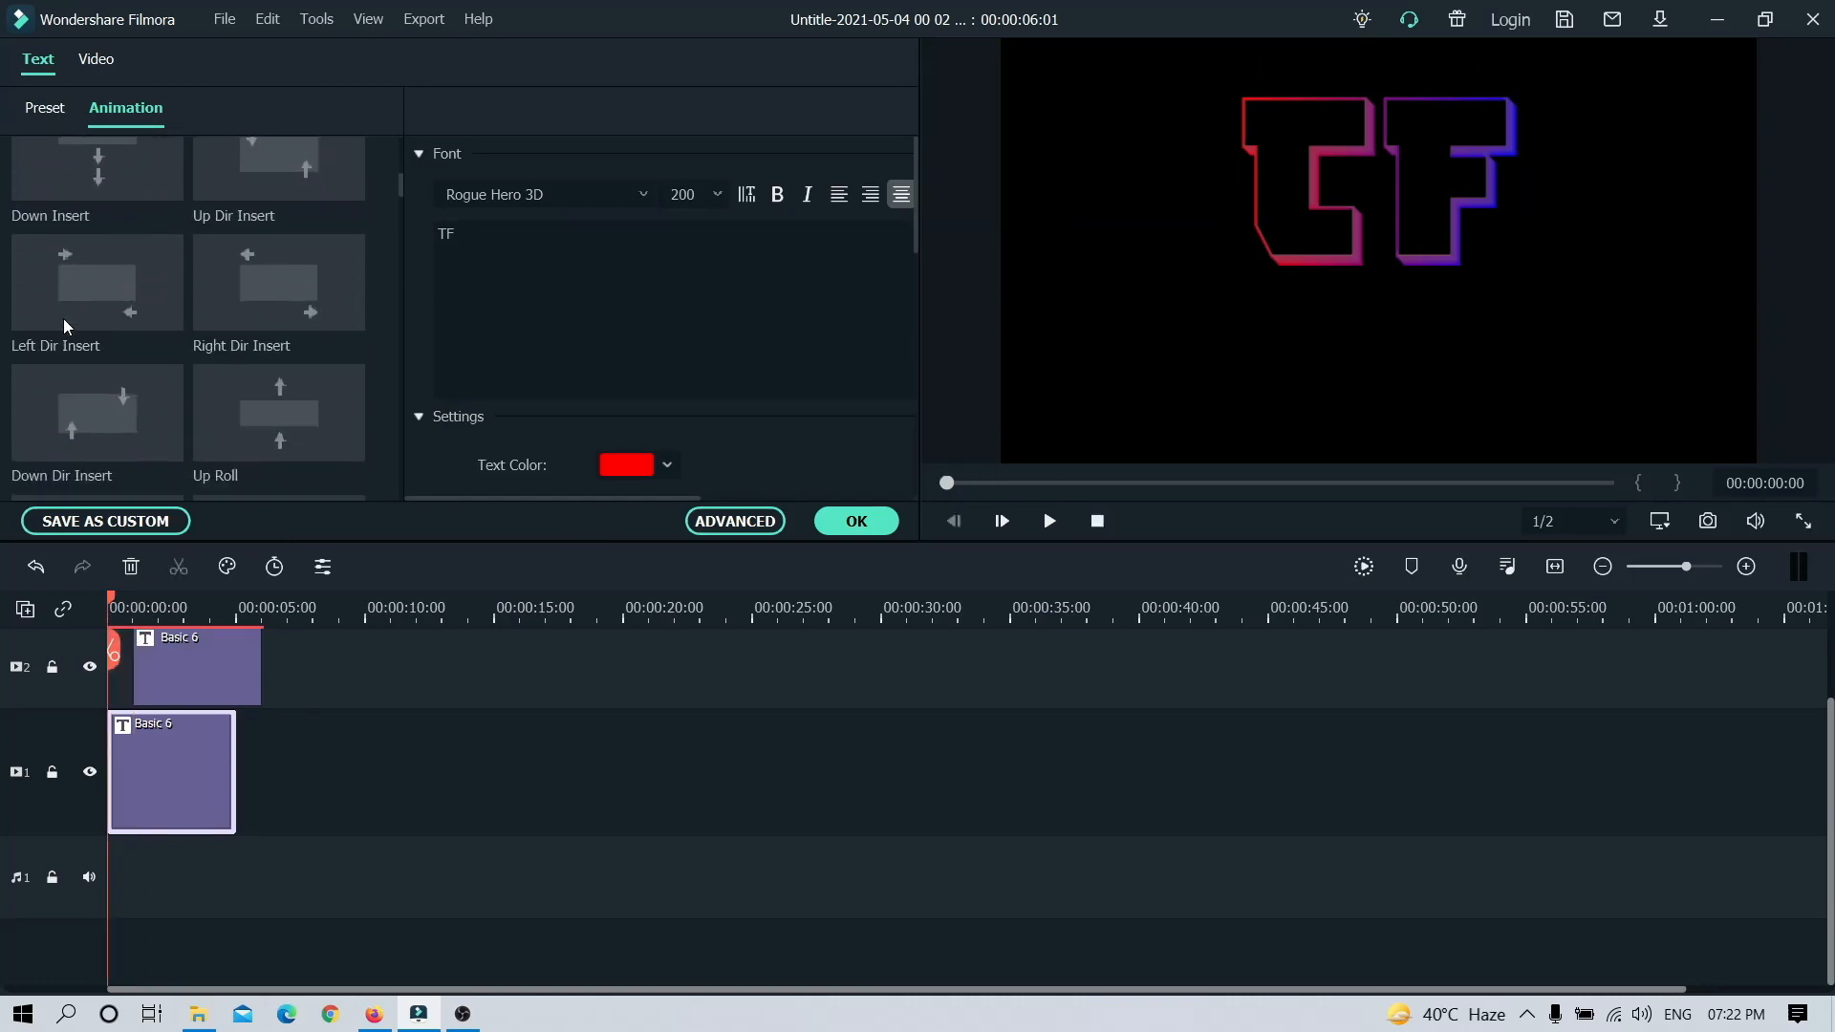
scroll(64, 318, down, 1)
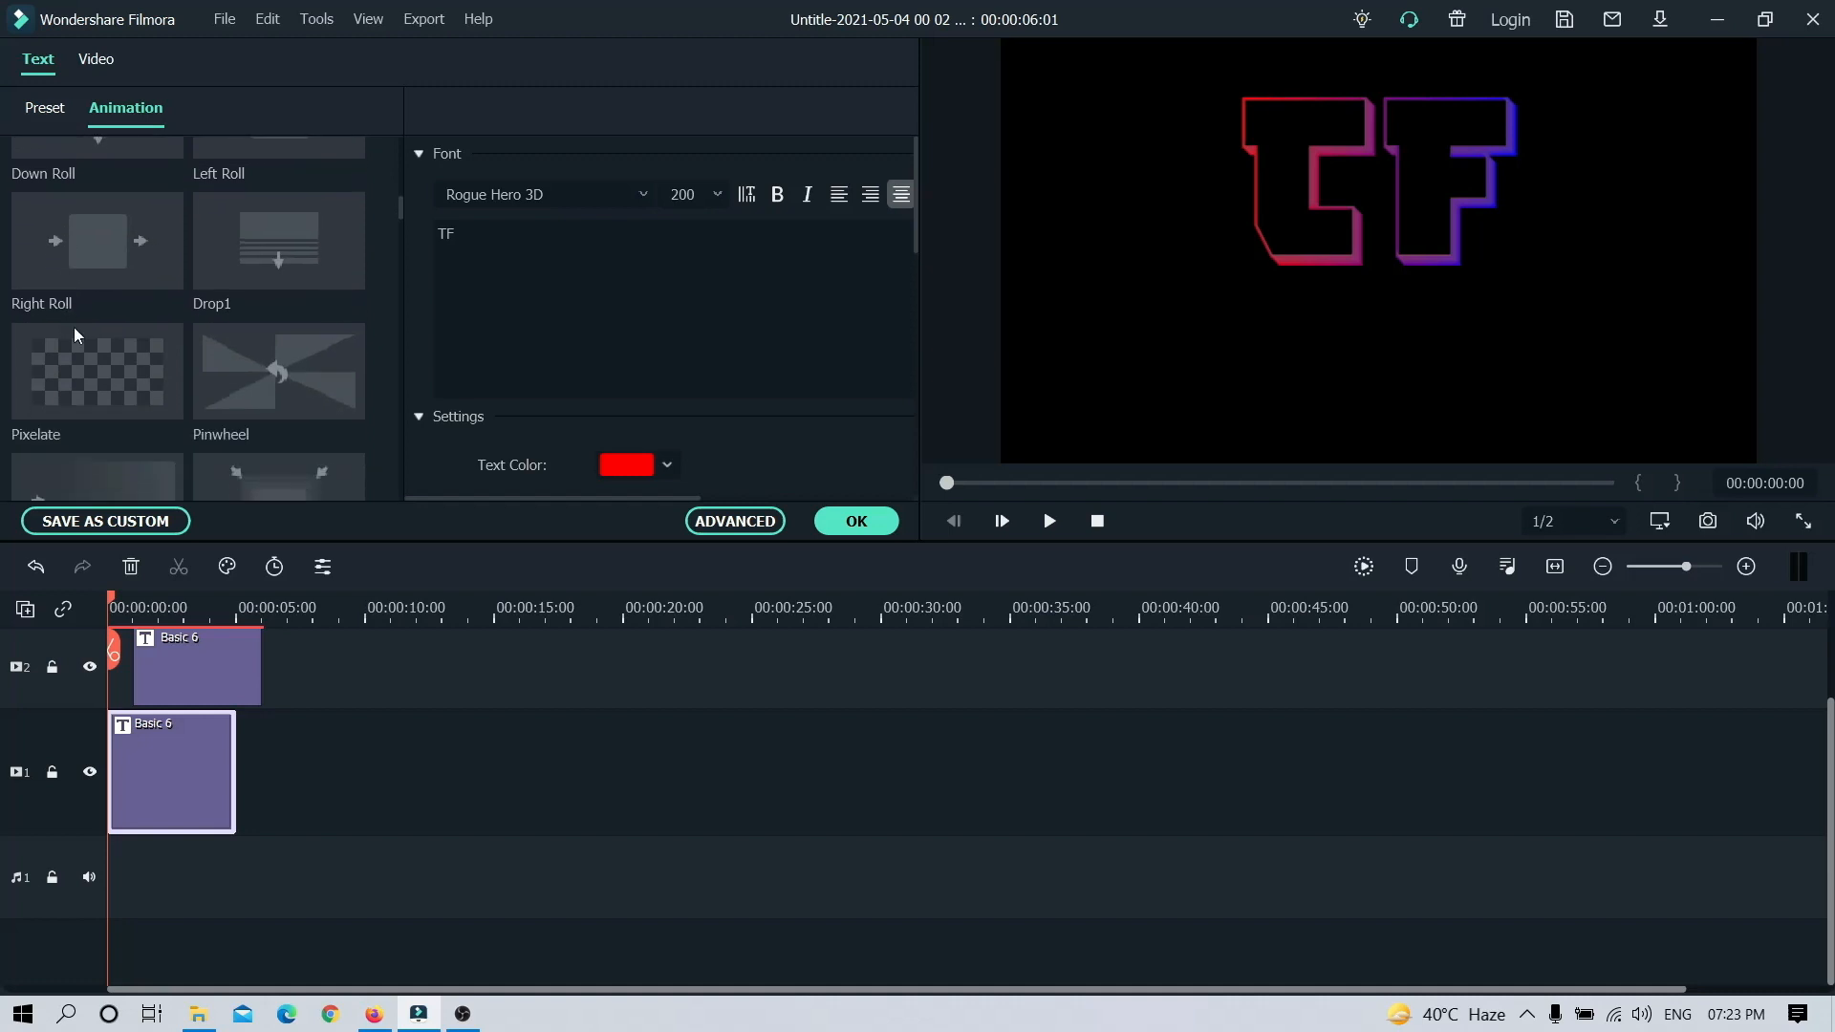
click(111, 372)
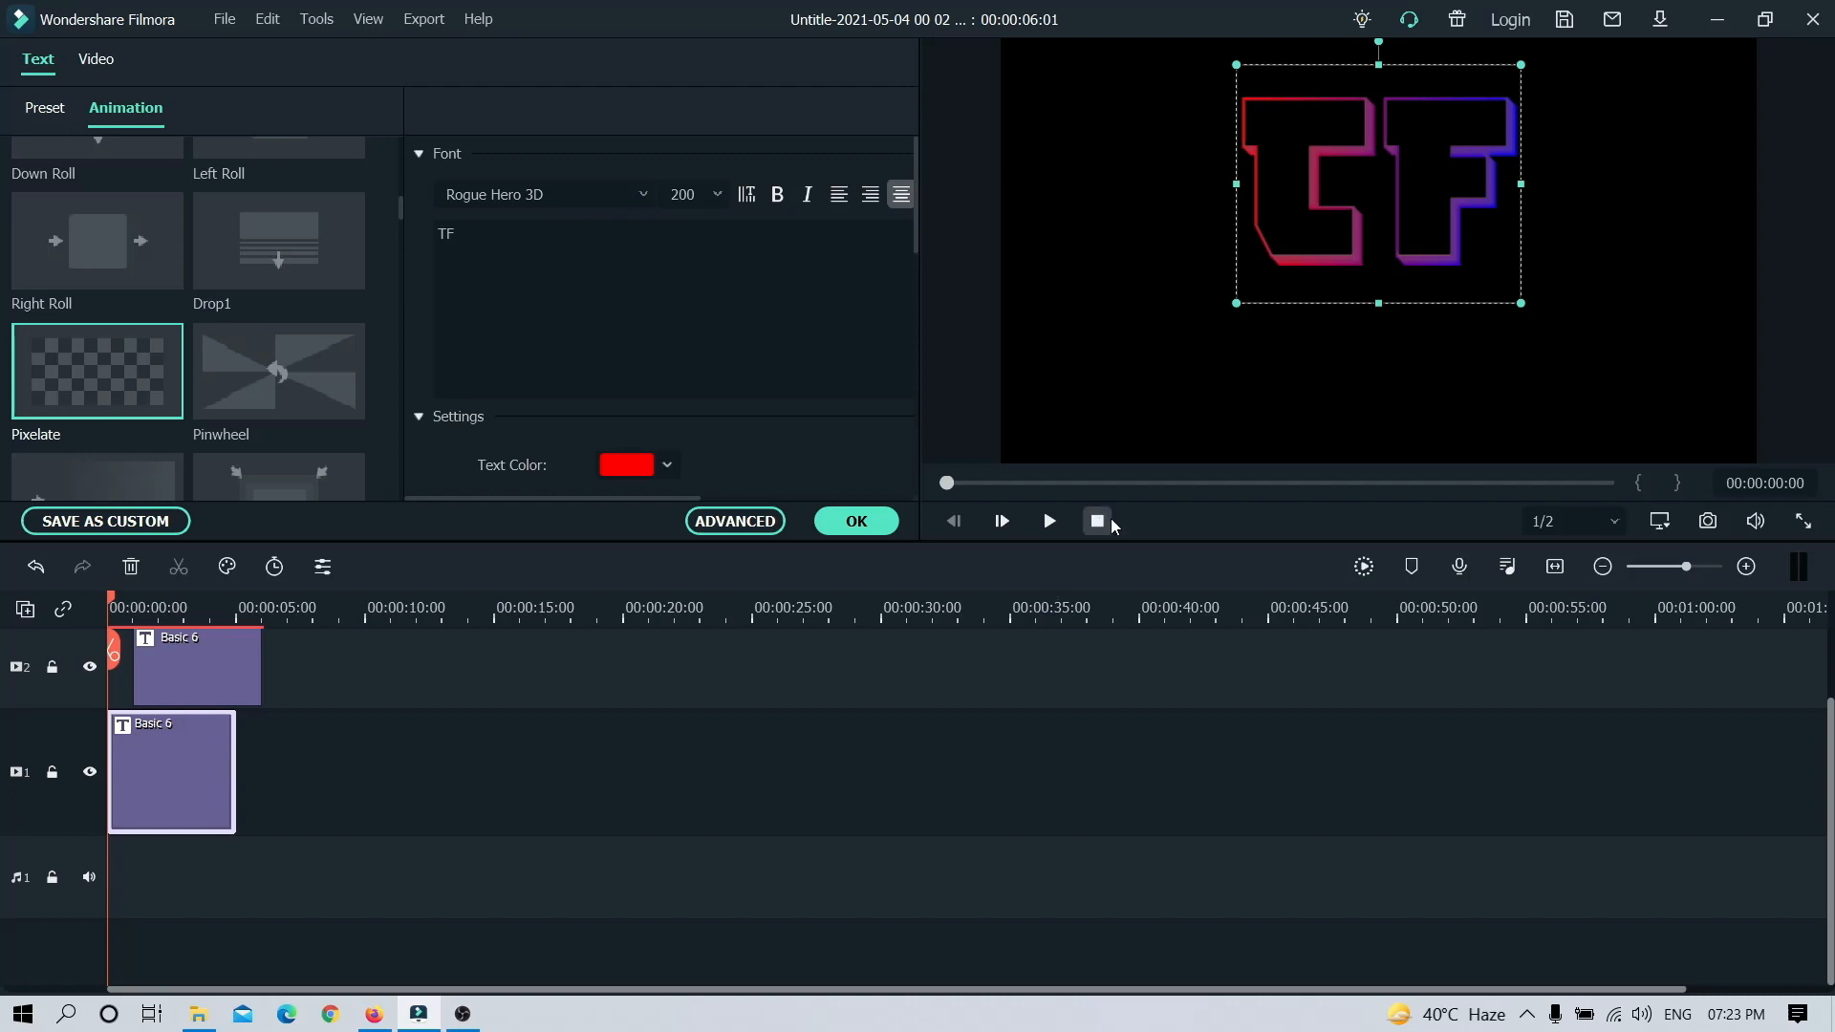
click(1054, 520)
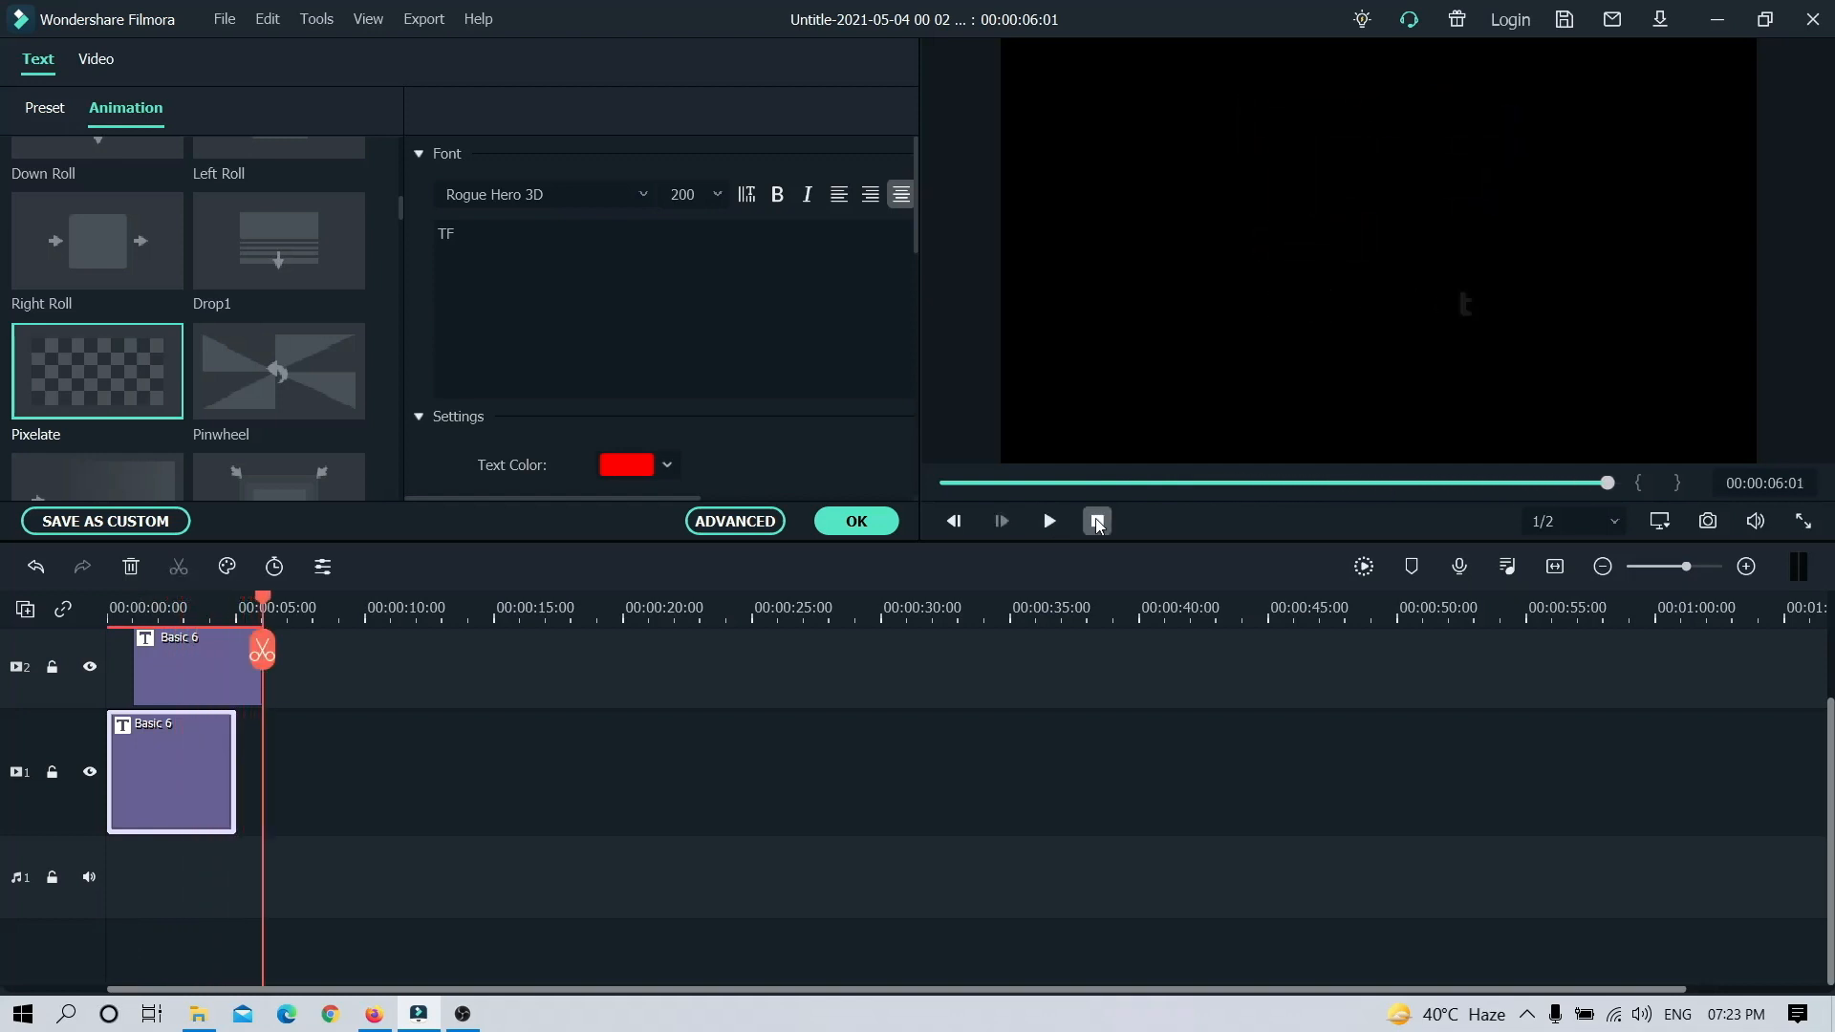
click(1097, 520)
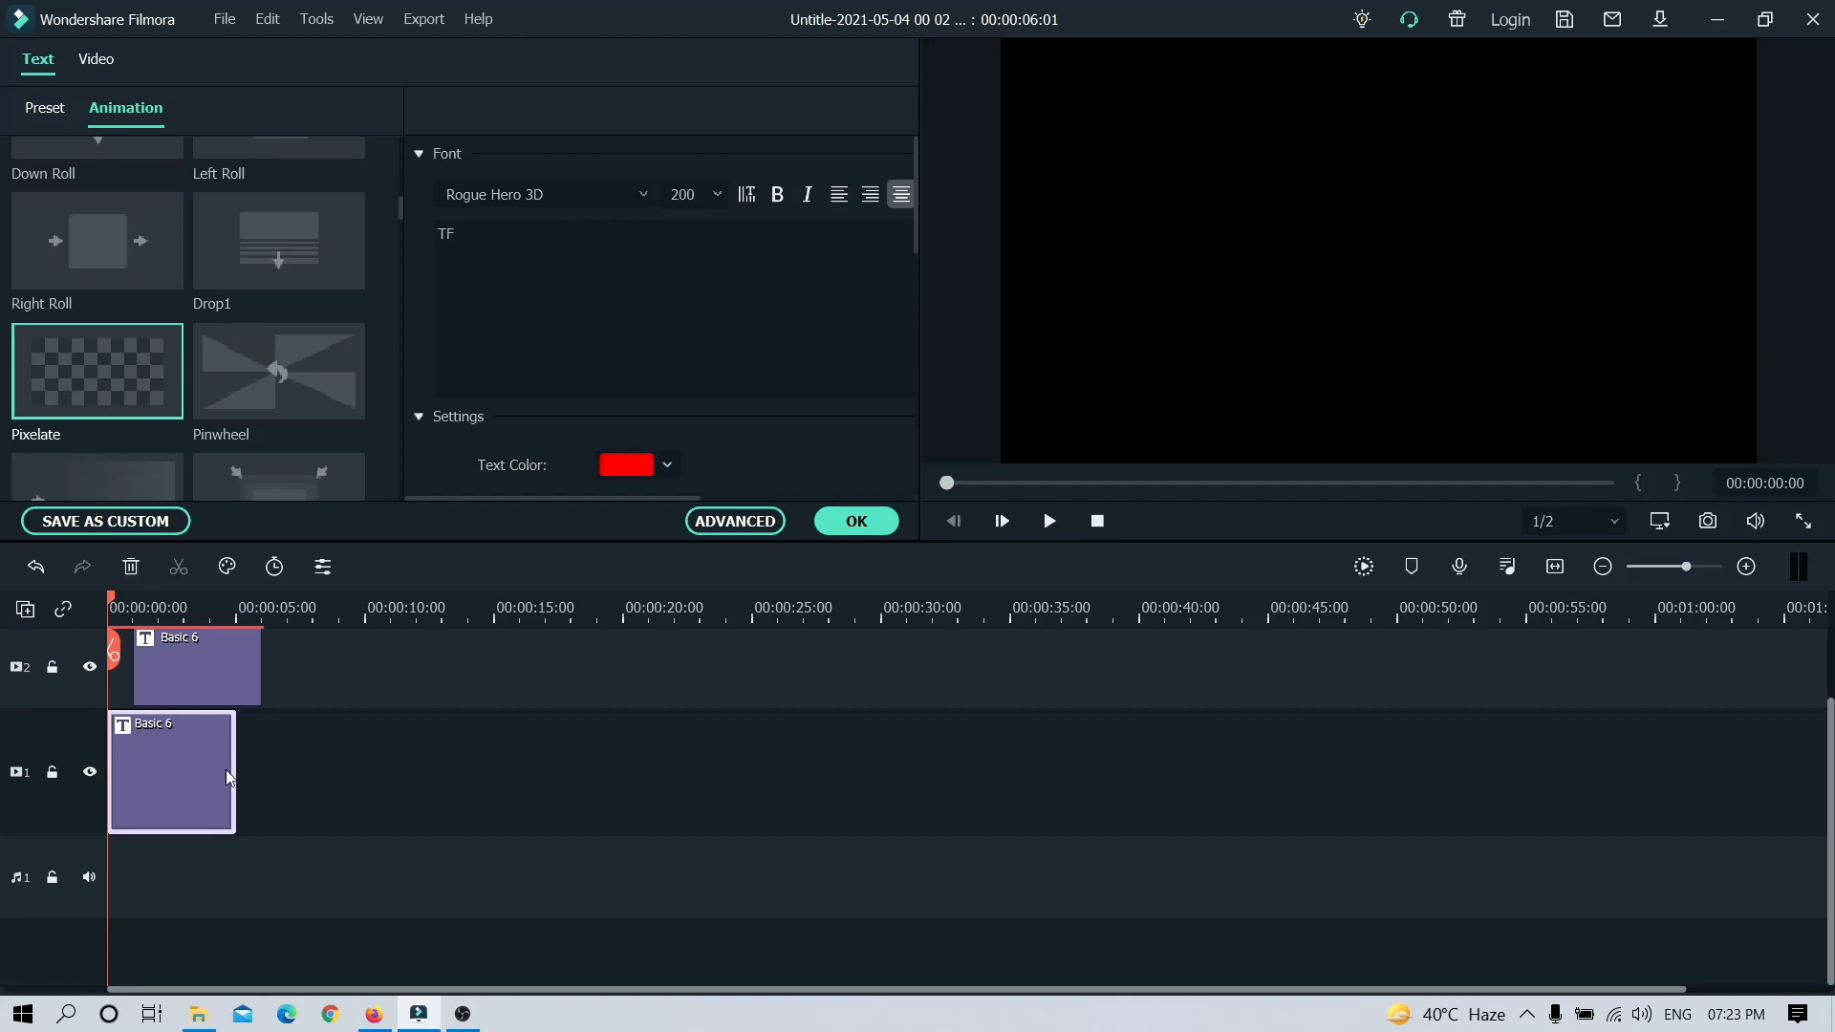
Step: Extend the TF clip to 8 seconds and shorten the "techno Feet" clip to about 2.5 seconds, starting about 2 seconds in
drag(234, 770, 312, 786)
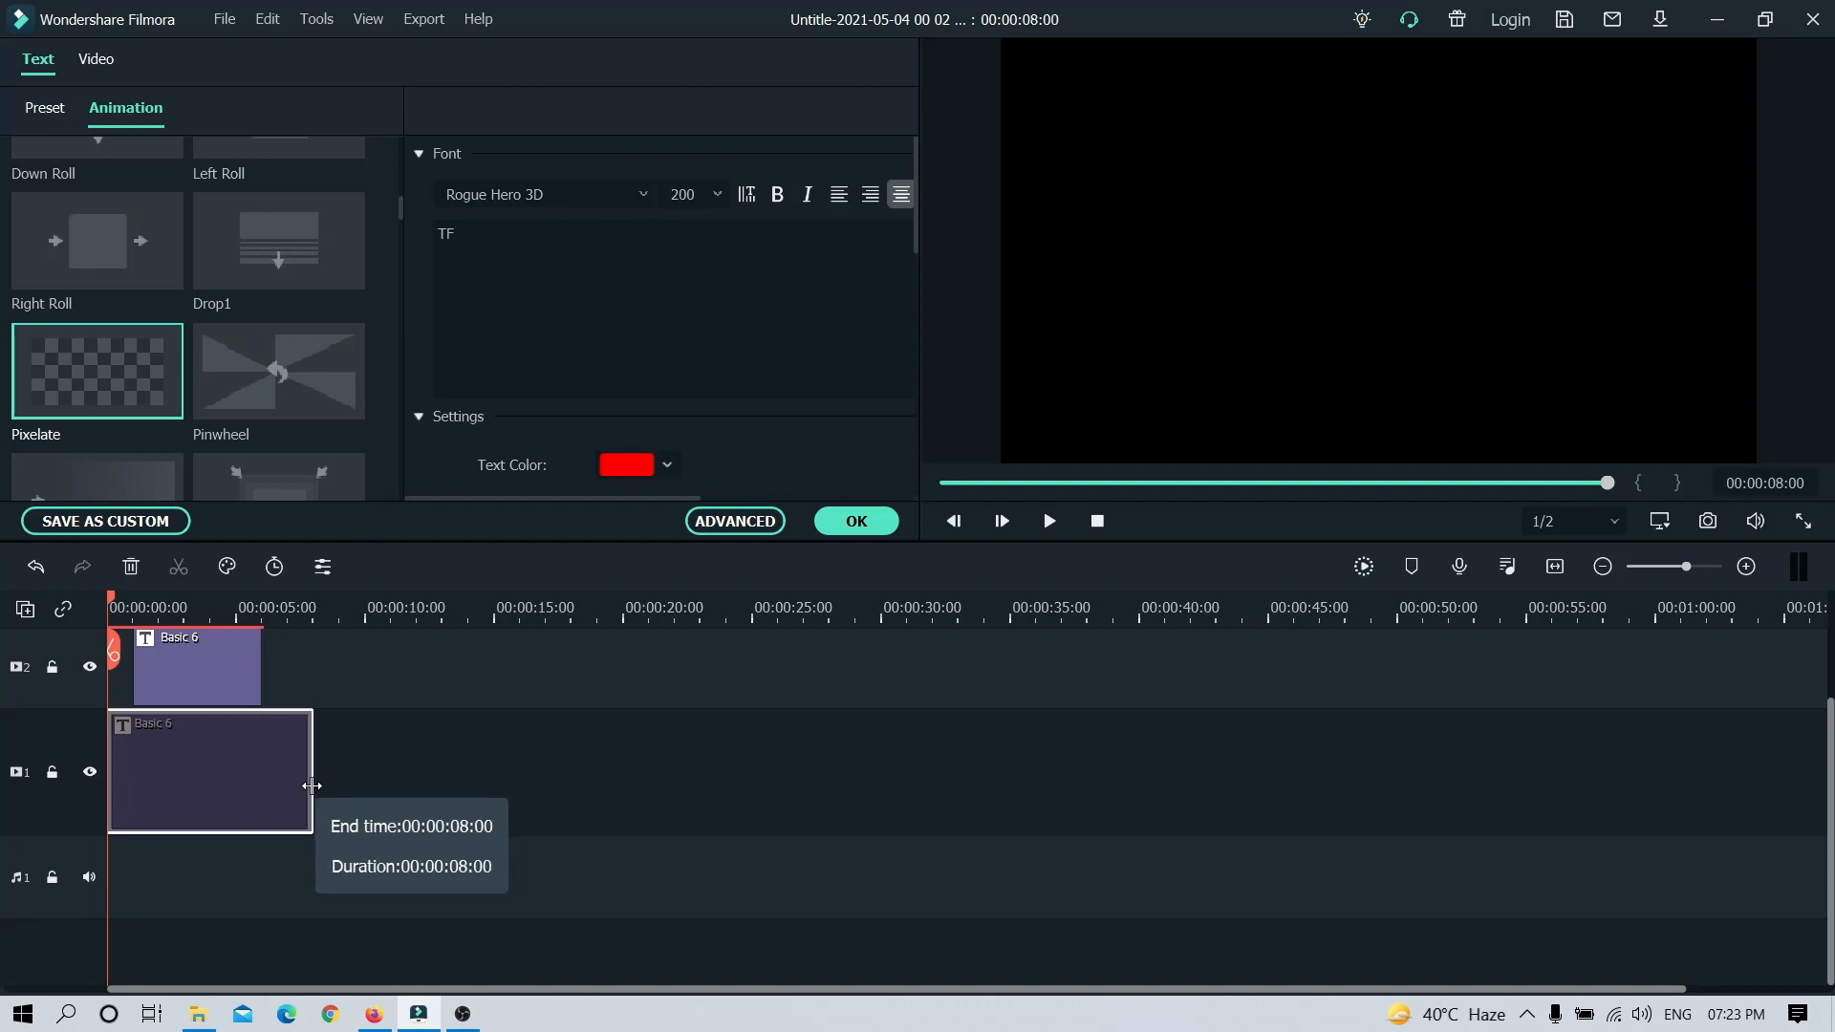
click(226, 684)
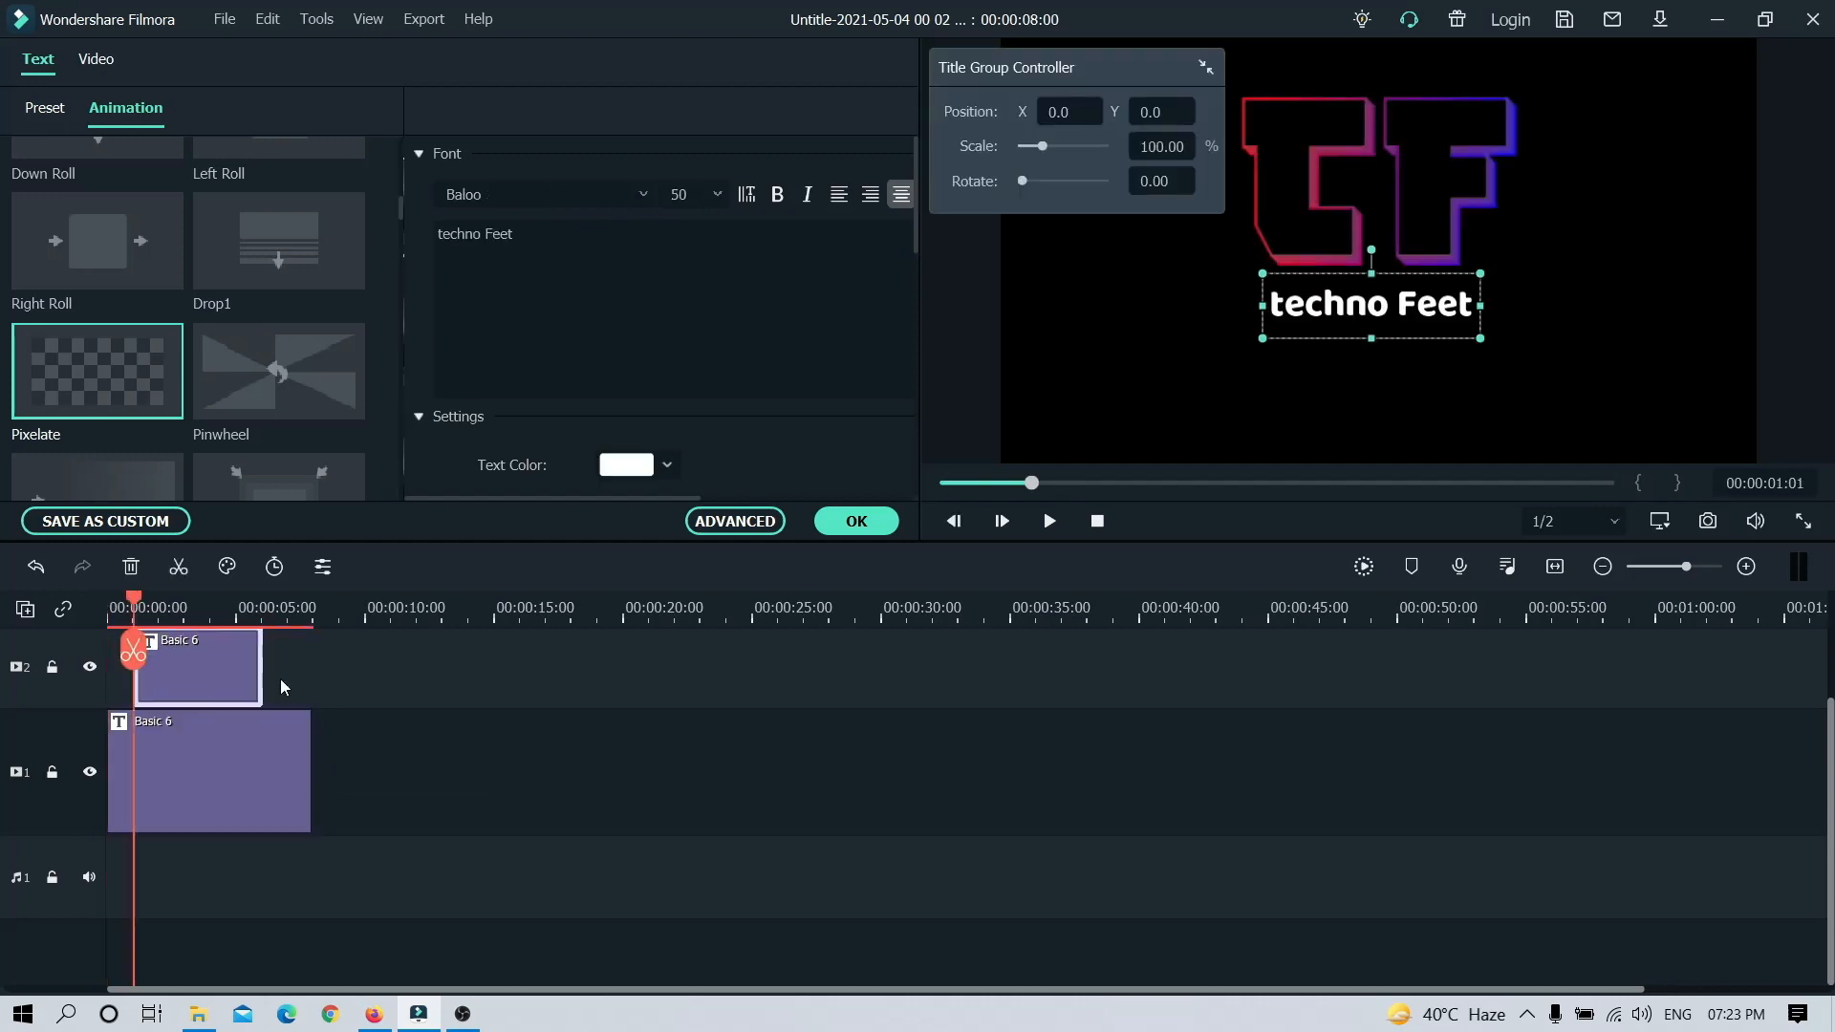
drag(260, 671, 185, 675)
drag(199, 674, 164, 663)
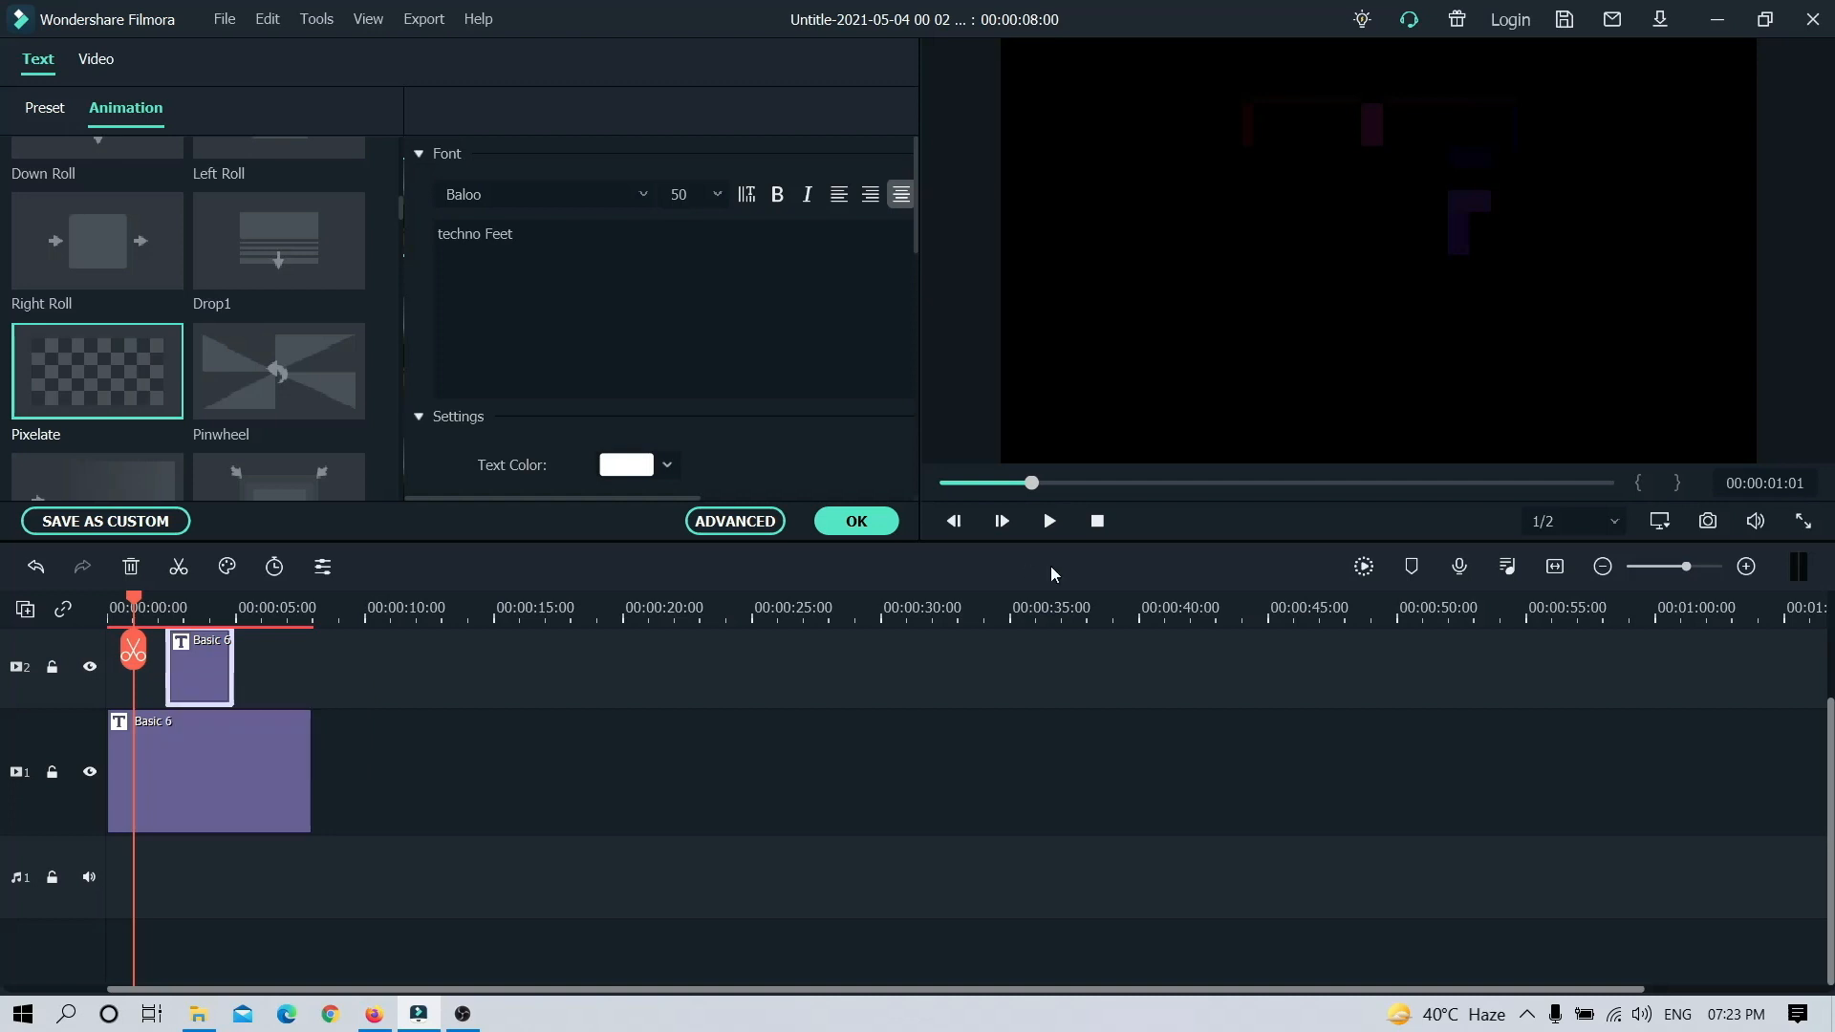
click(1091, 531)
key(space)
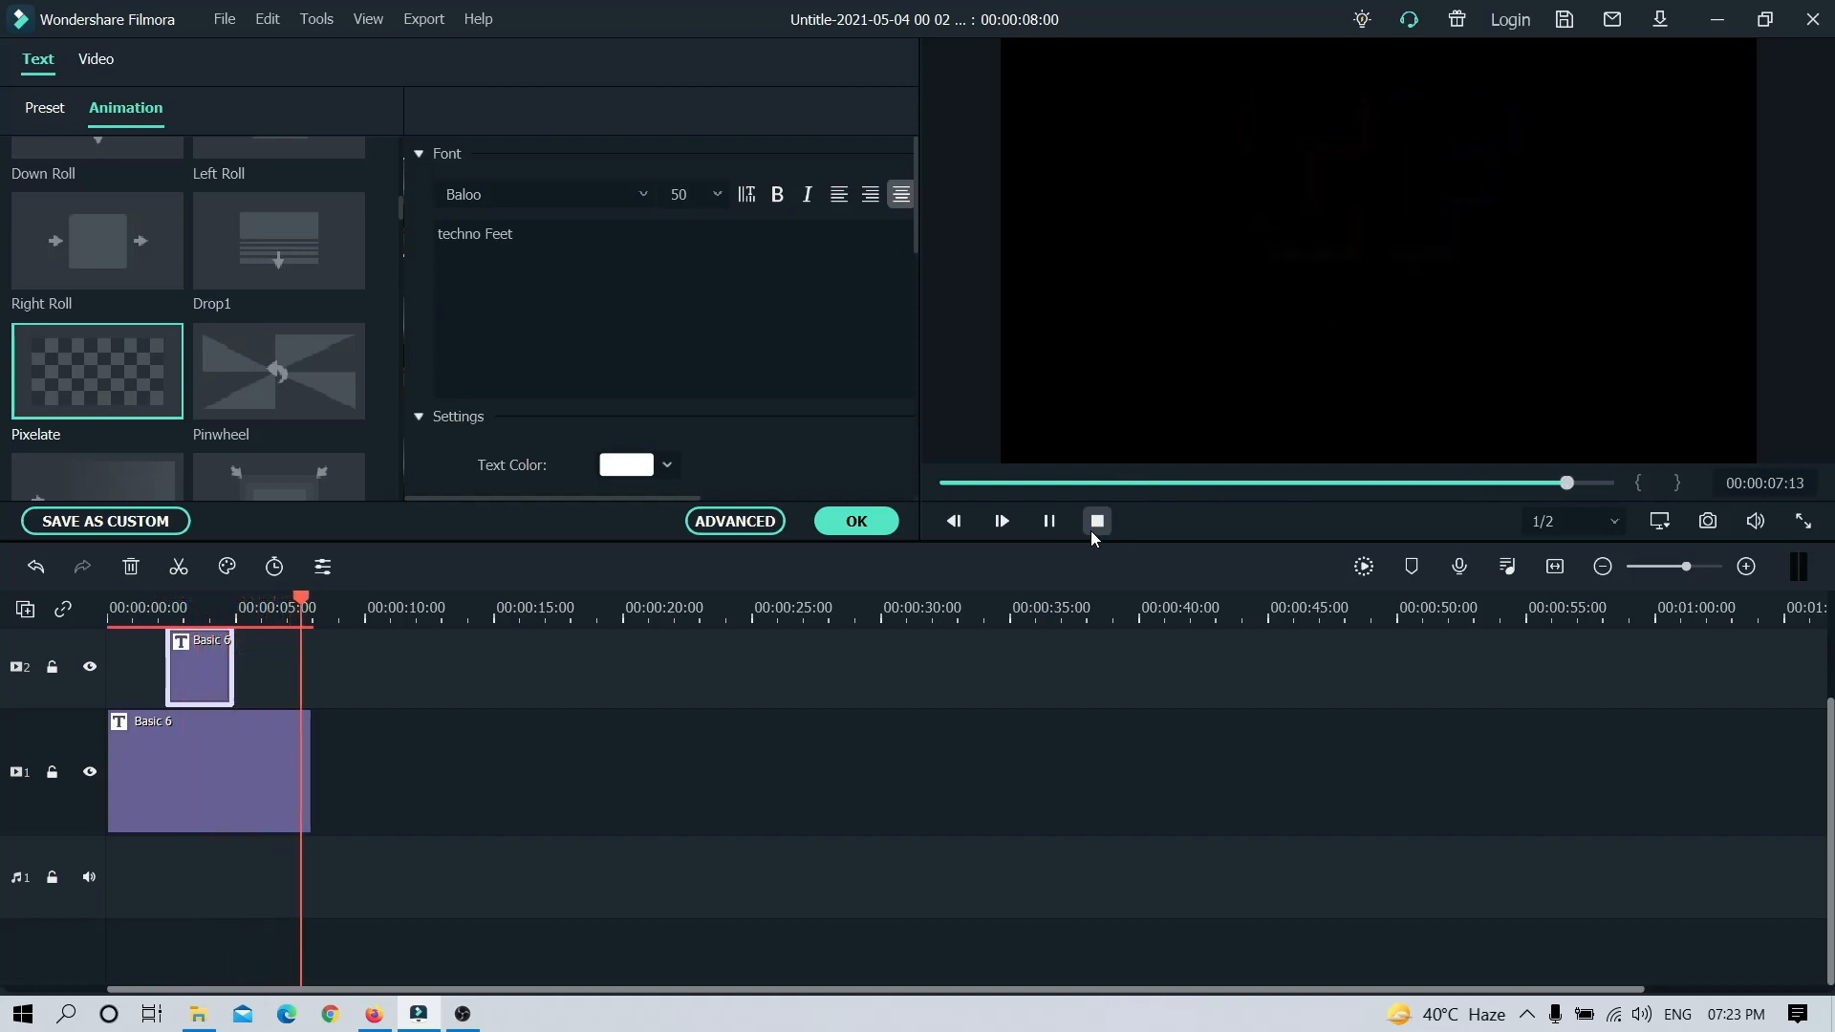
click(1096, 521)
Step: Try starting the "techno Feet" clip about one second later with adjusted length, and preview the intro
drag(216, 655, 245, 661)
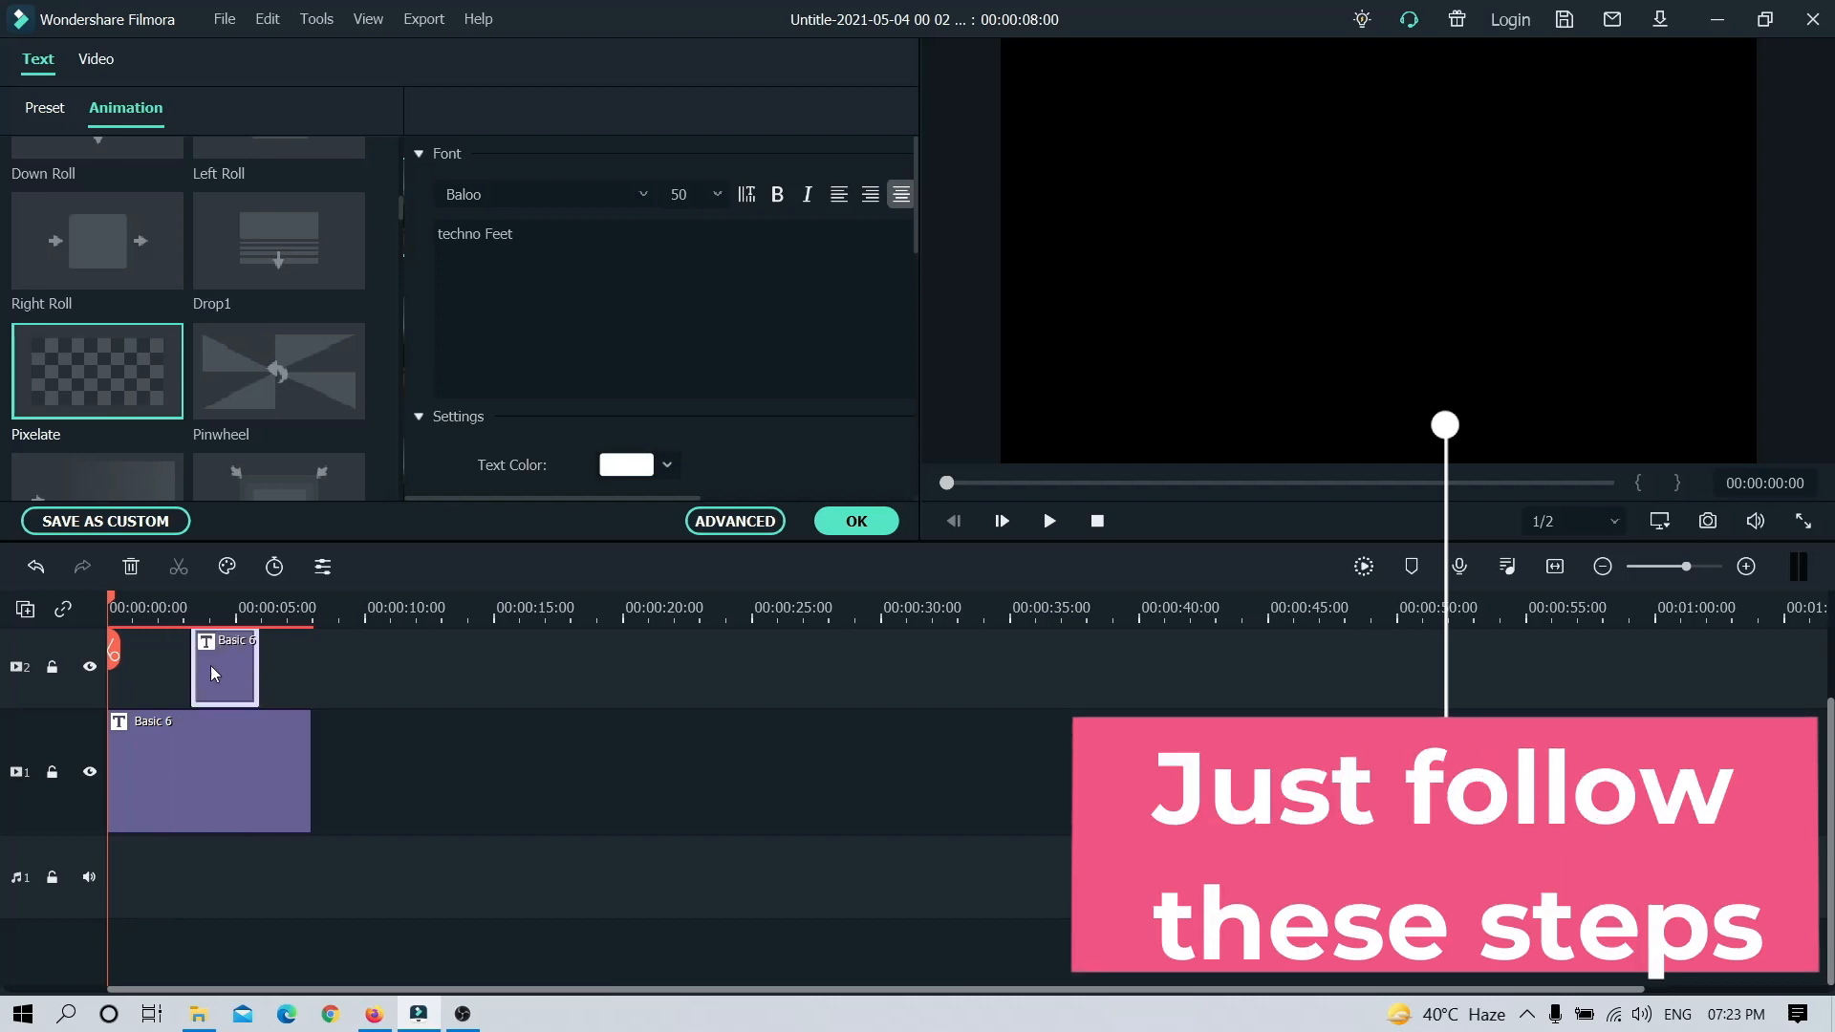
drag(191, 664, 173, 667)
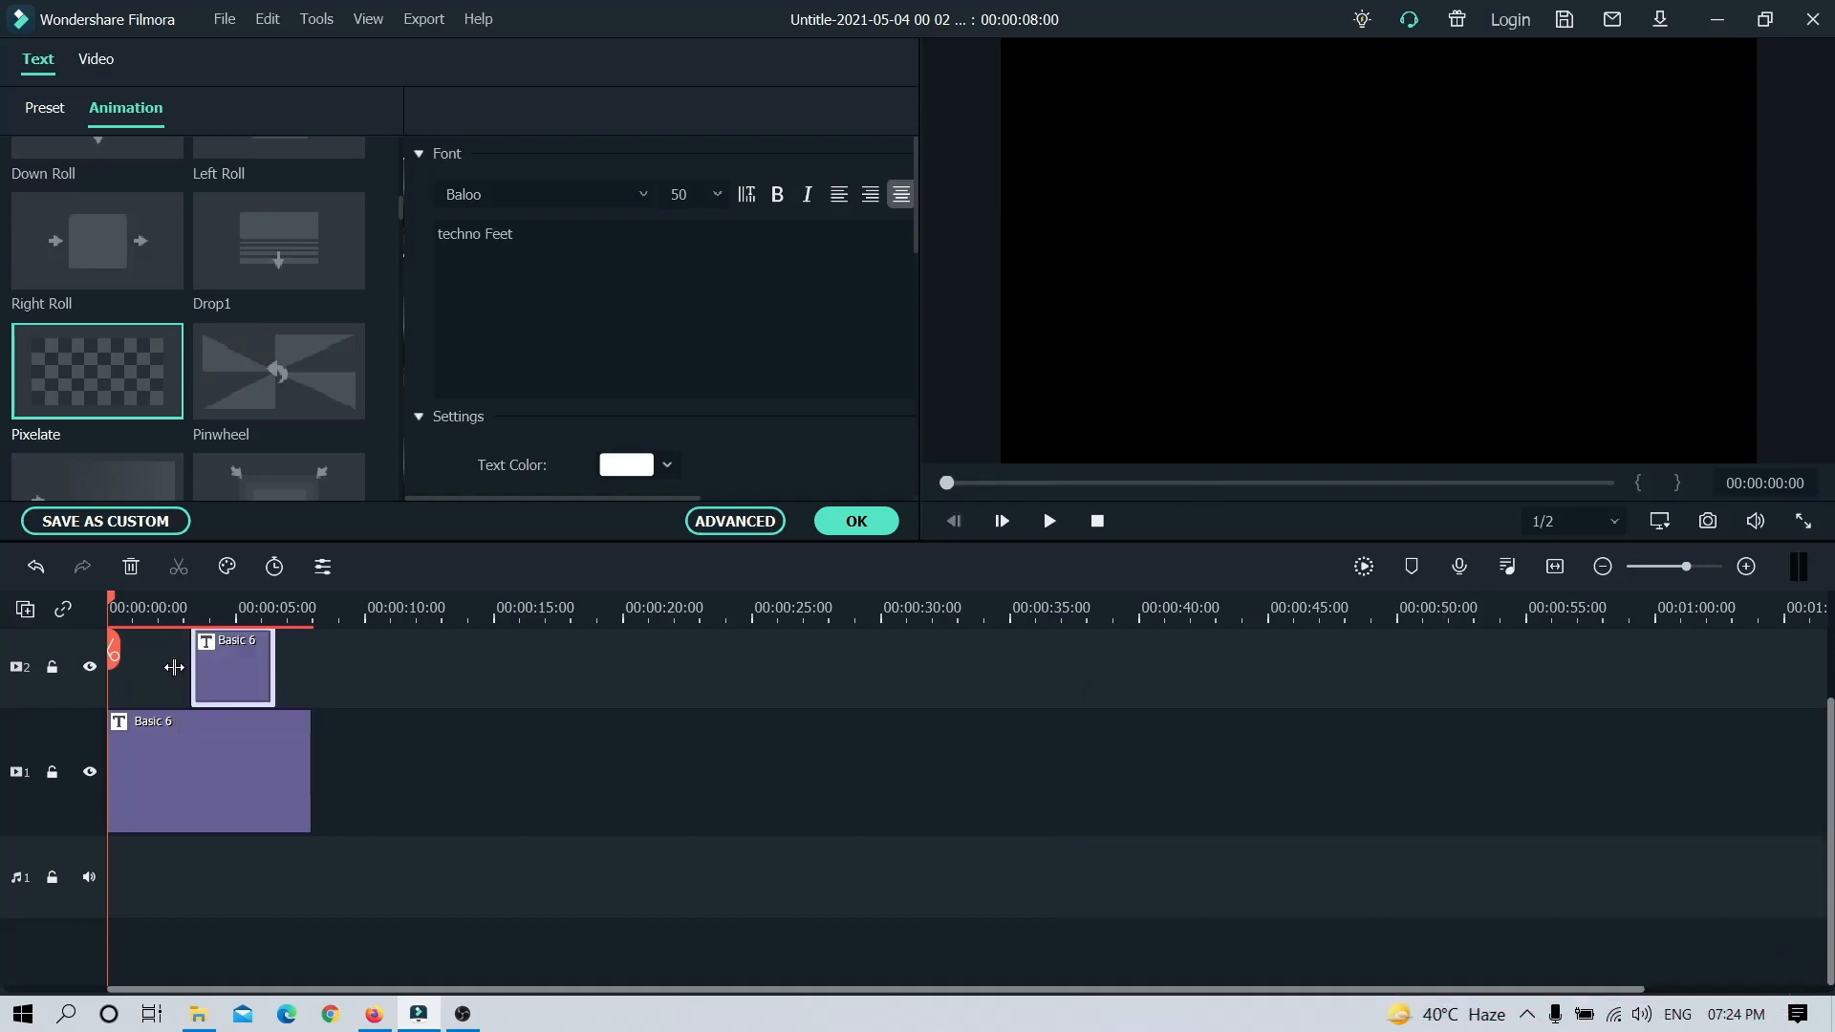
double_click(271, 680)
drag(277, 671, 259, 673)
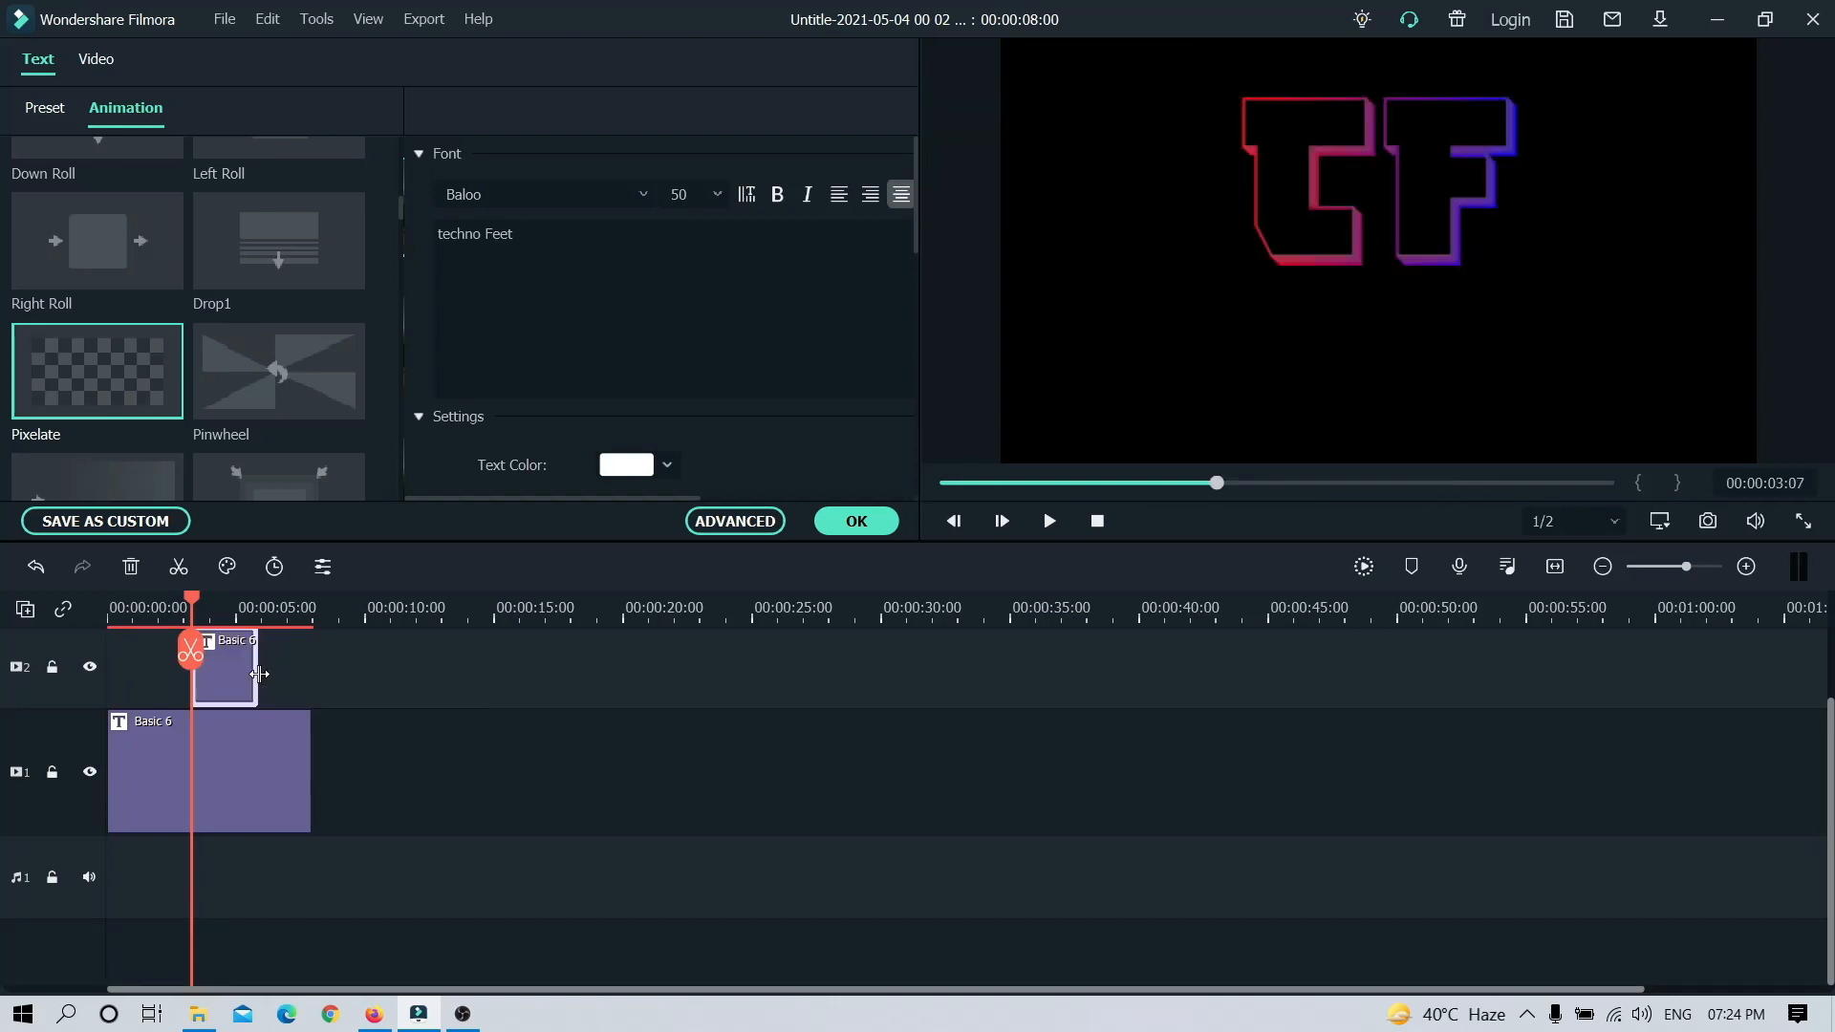
click(1109, 516)
key(space)
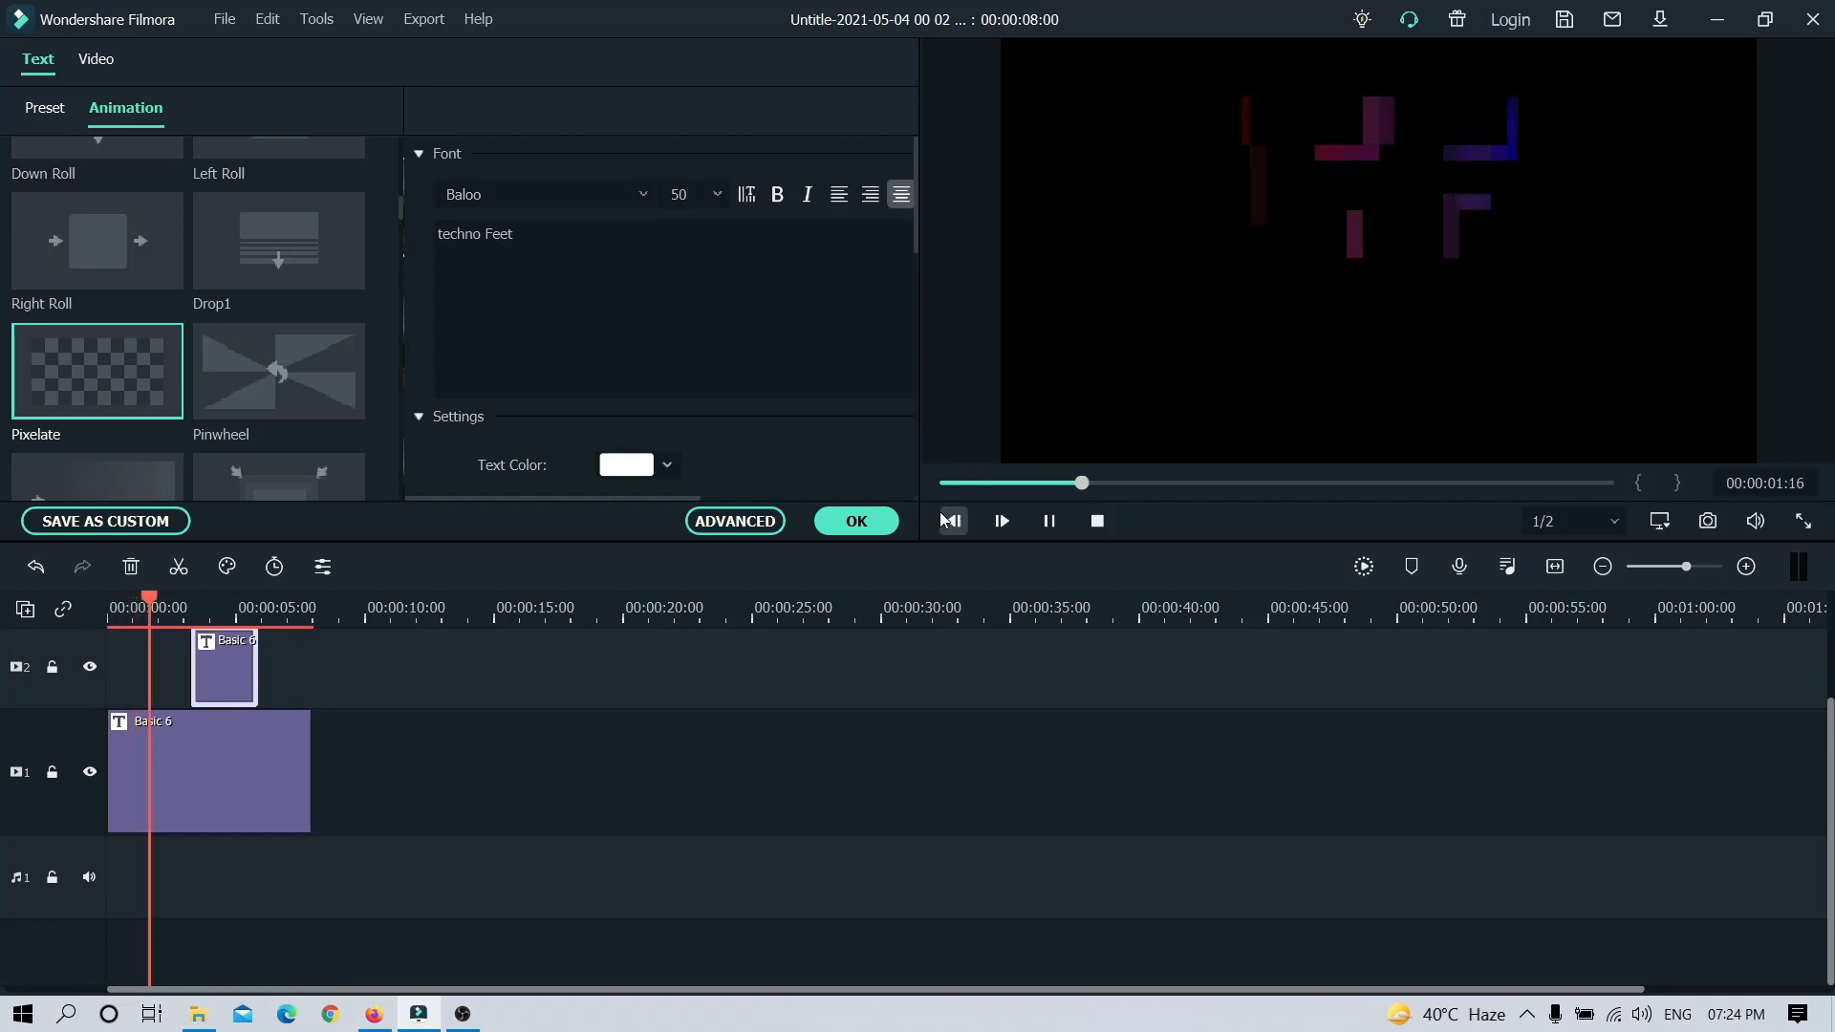
Step: Confirm the title edit and move the "techno Feet" clip about one second earlier, checking the timing in playback
click(857, 522)
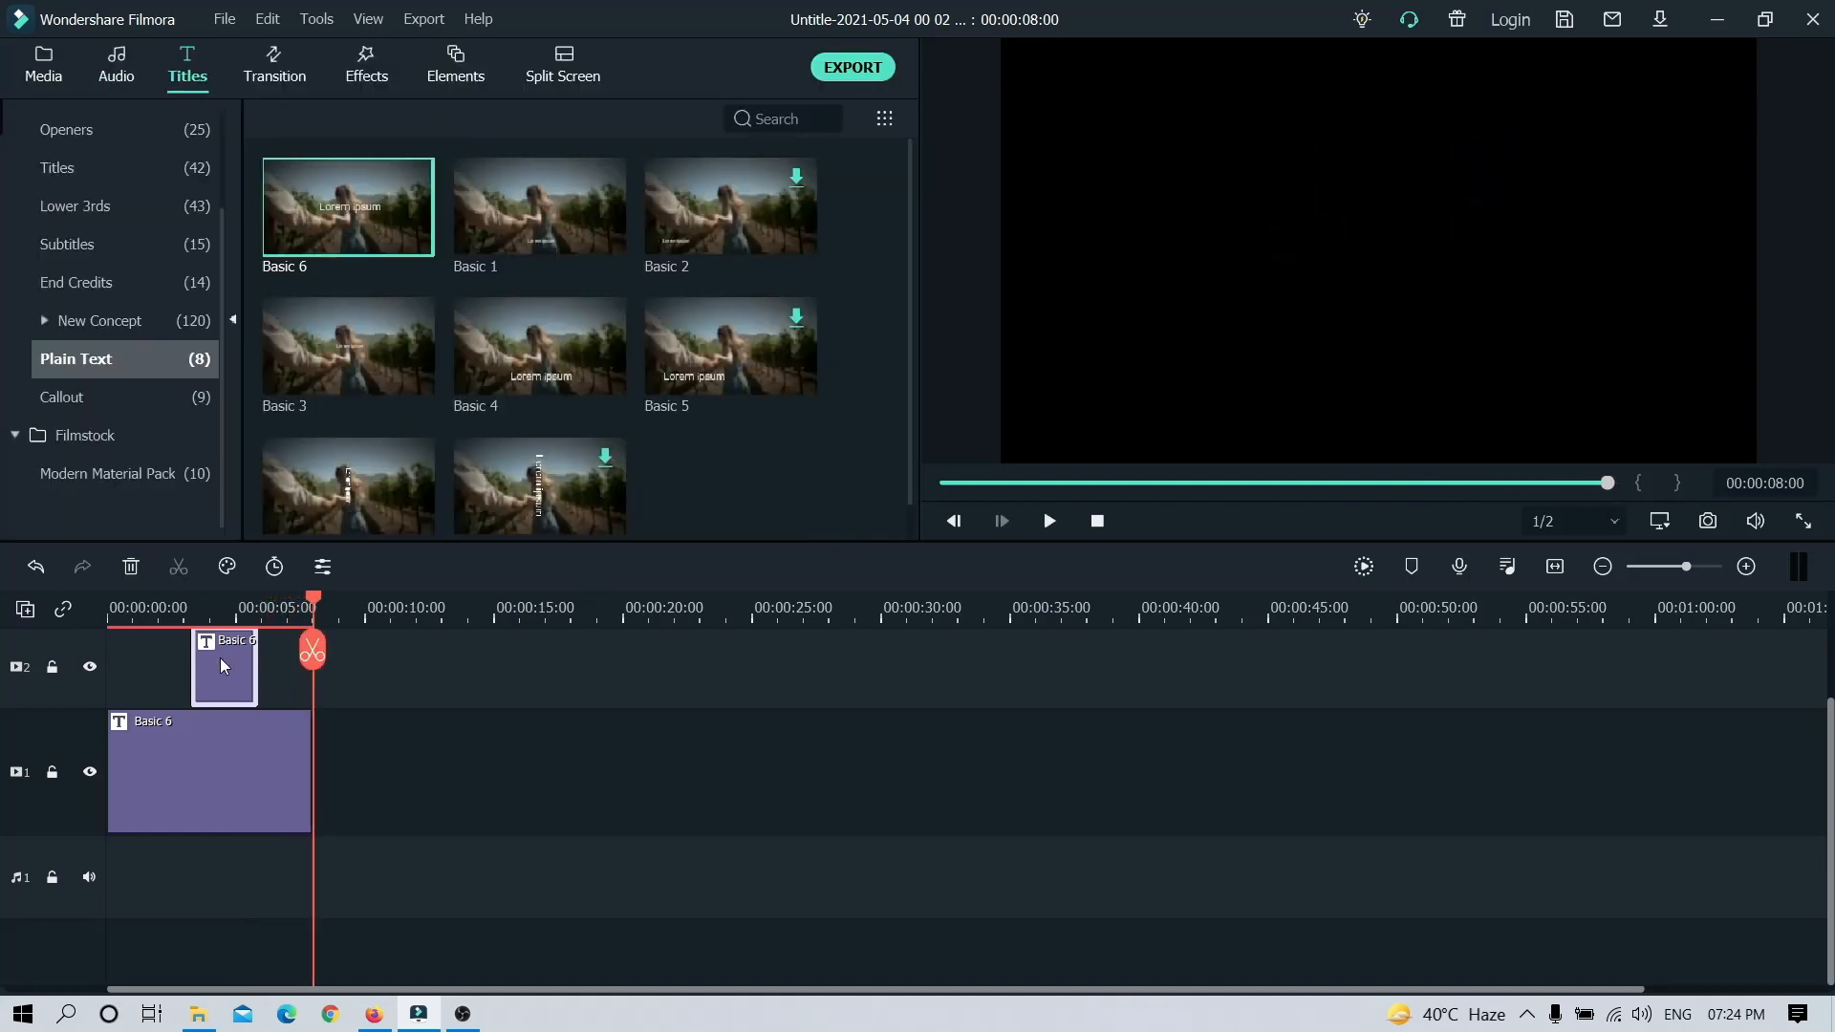
drag(203, 657, 177, 661)
key(space)
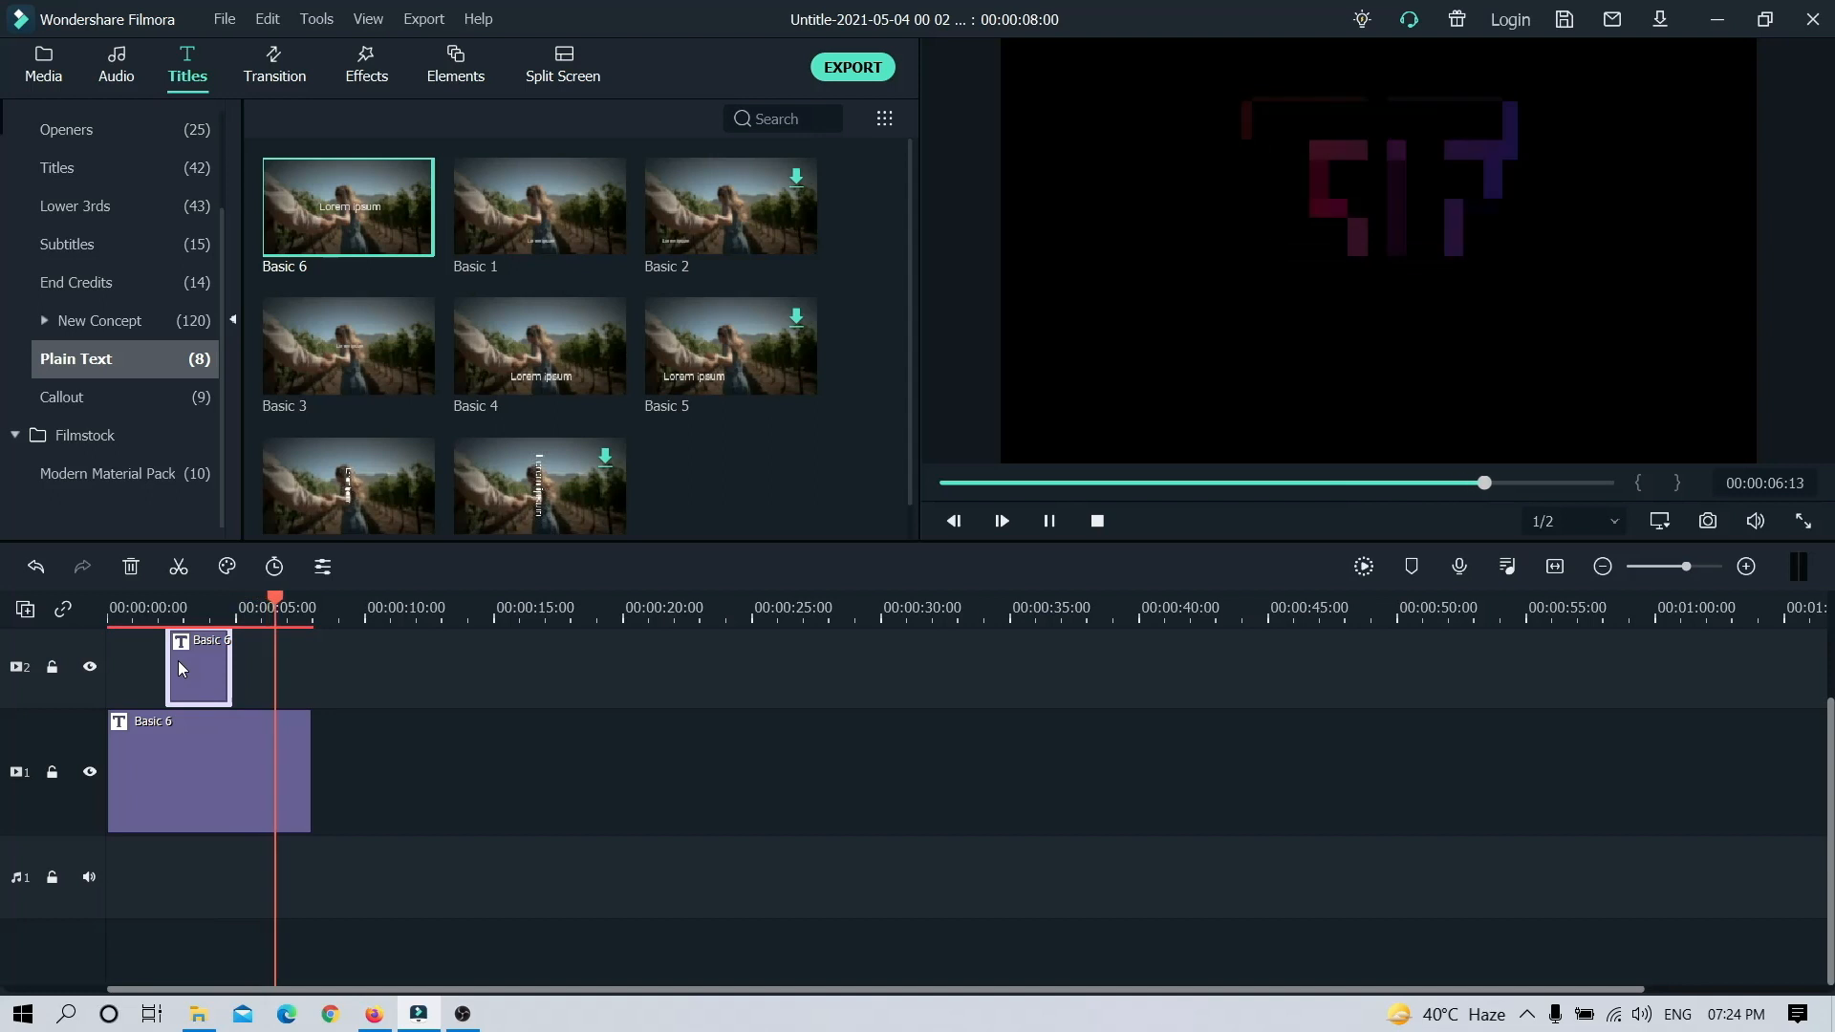
click(1099, 521)
drag(230, 669, 233, 672)
key(space)
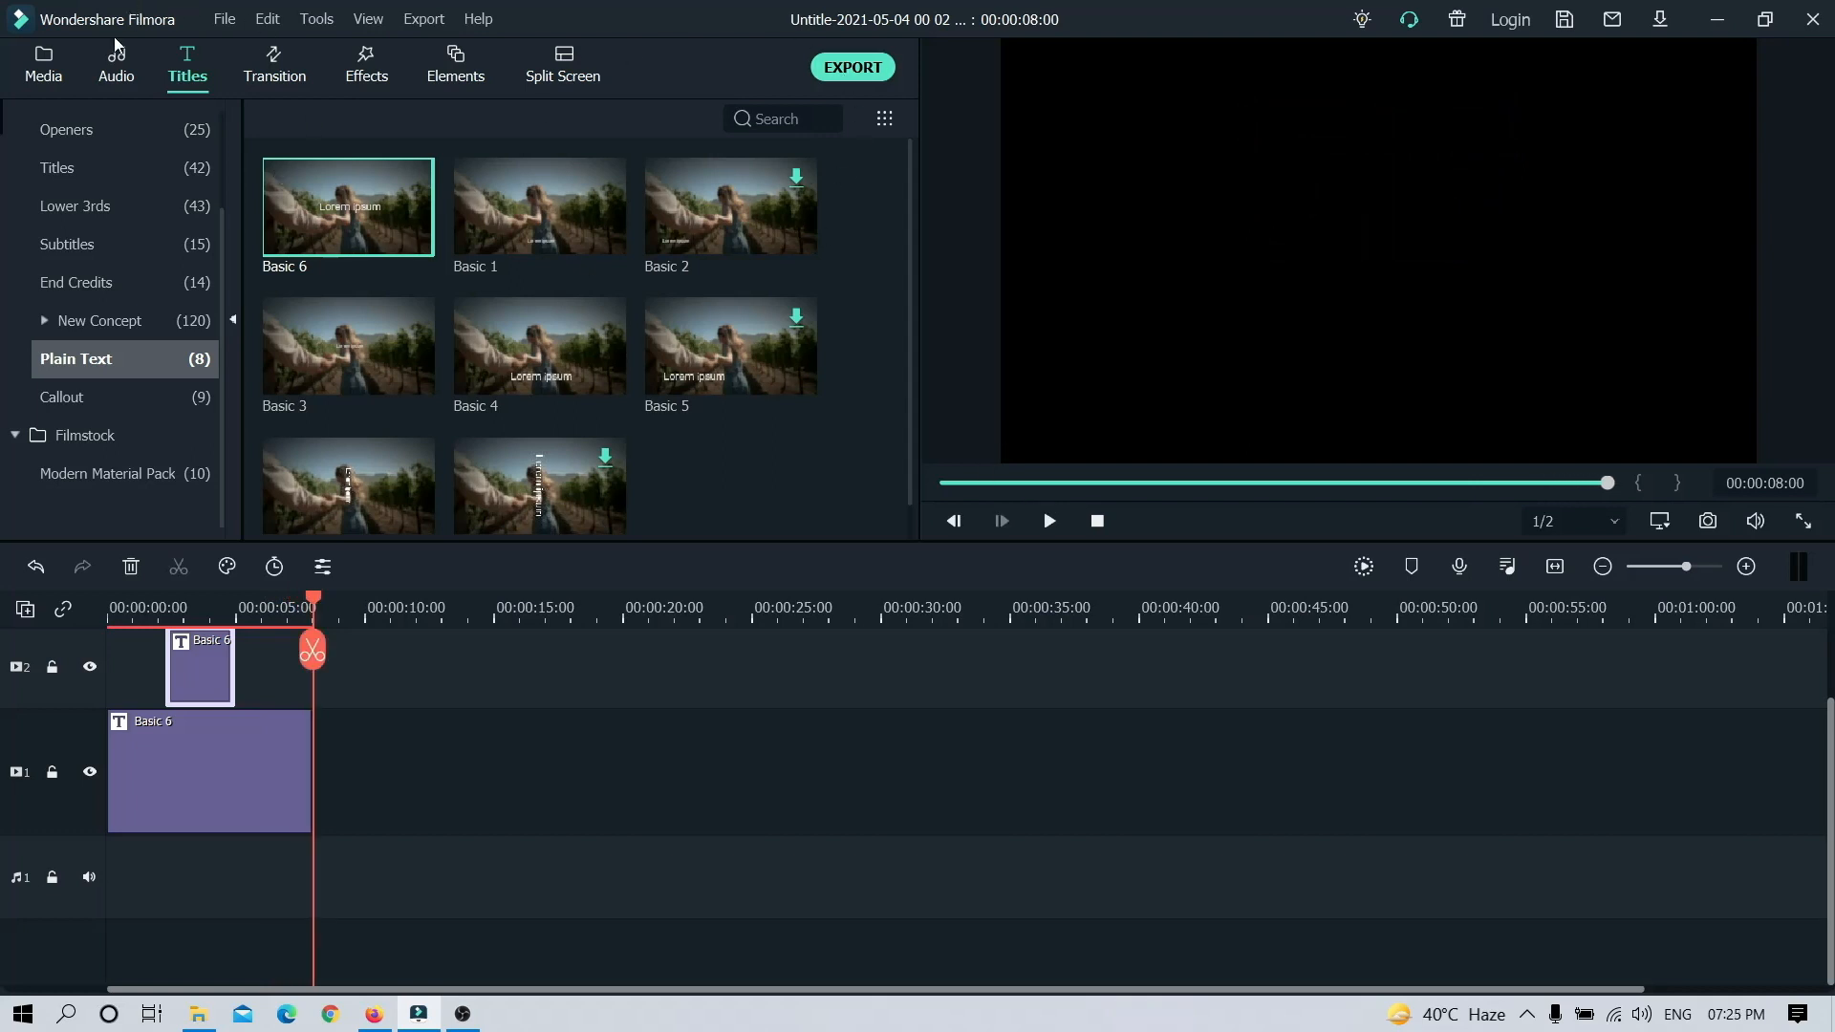
Step: Listen to the "Epilogue" and "Boy got style" tracks in the favorite audio collection
click(57, 87)
click(112, 70)
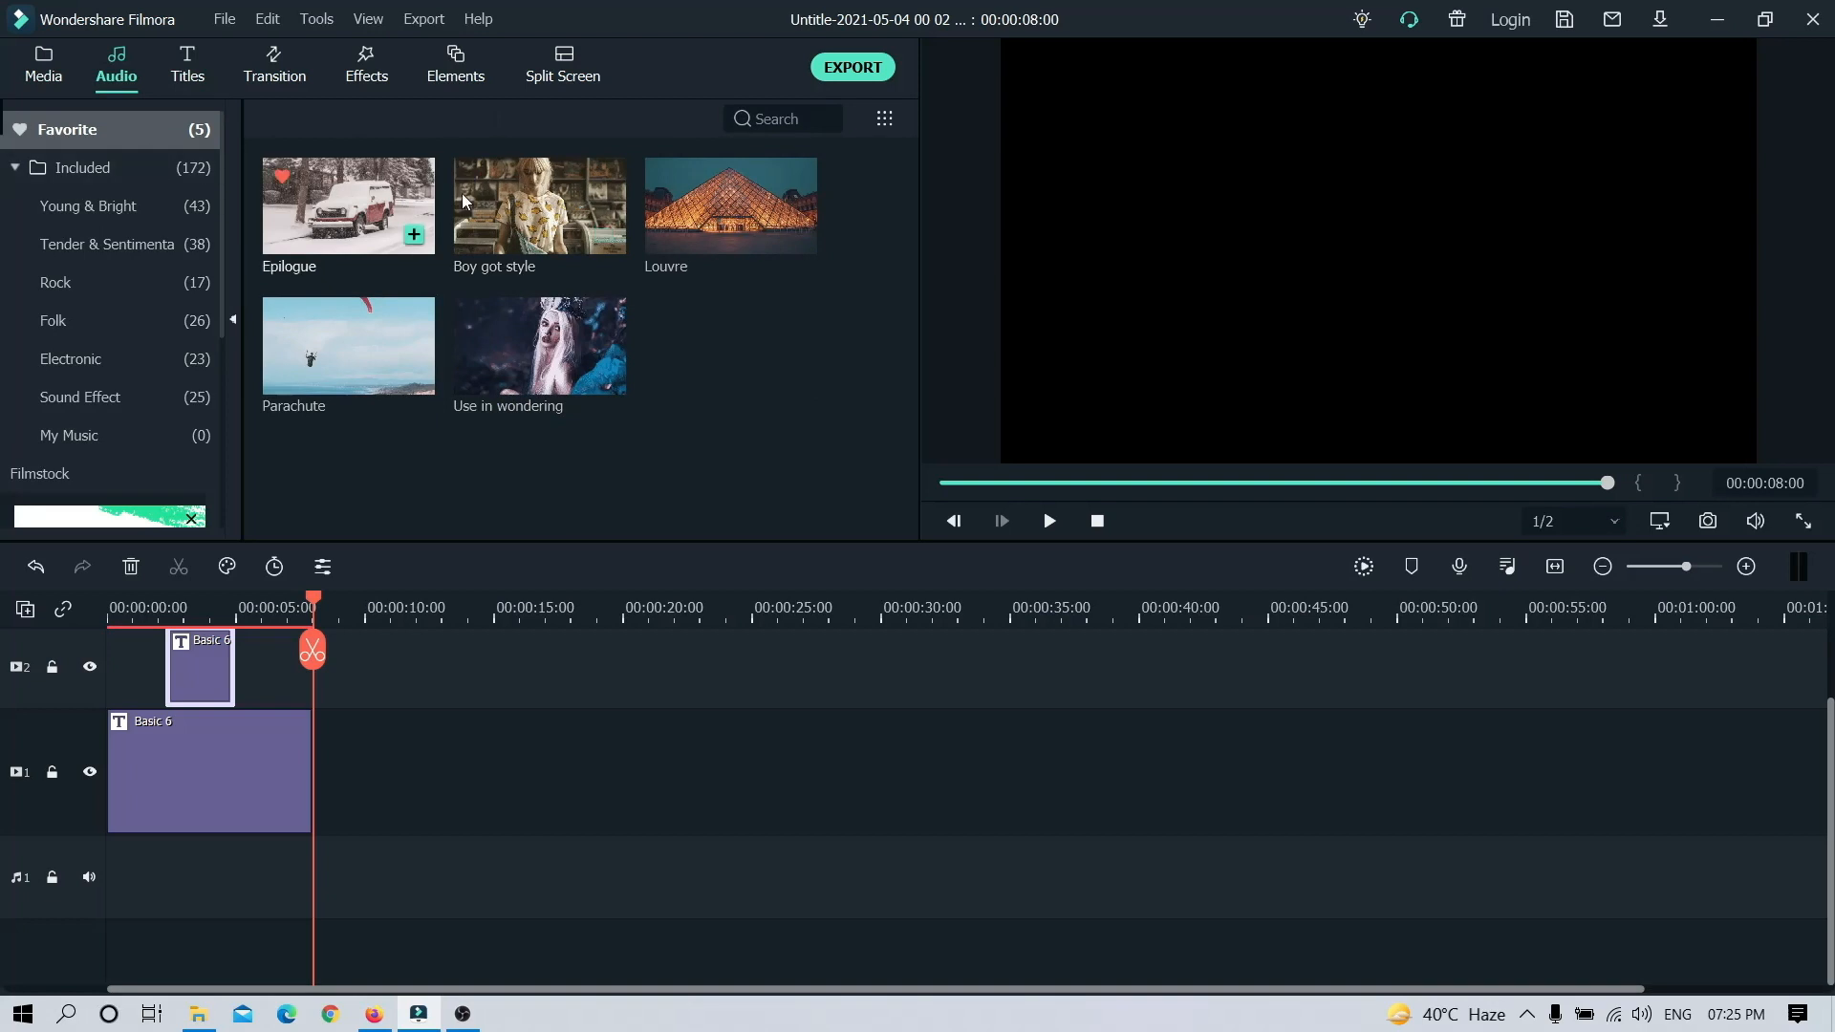
double_click(366, 209)
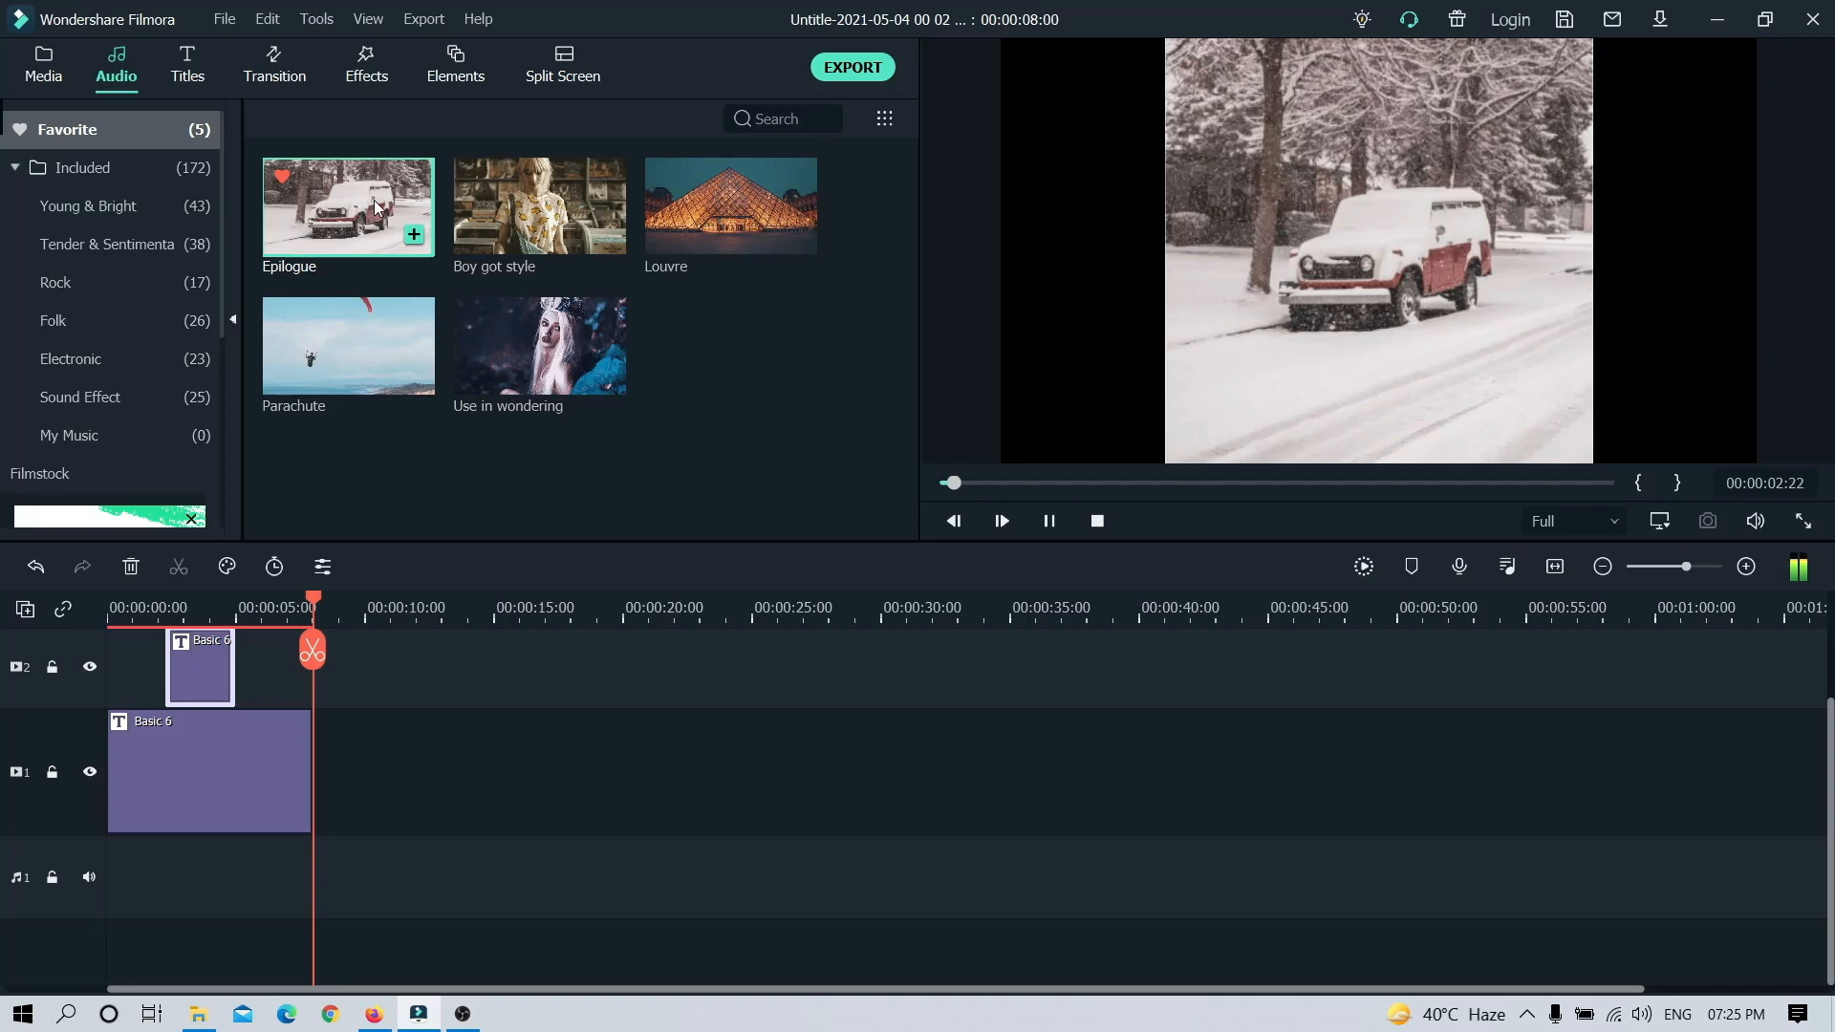
double_click(527, 241)
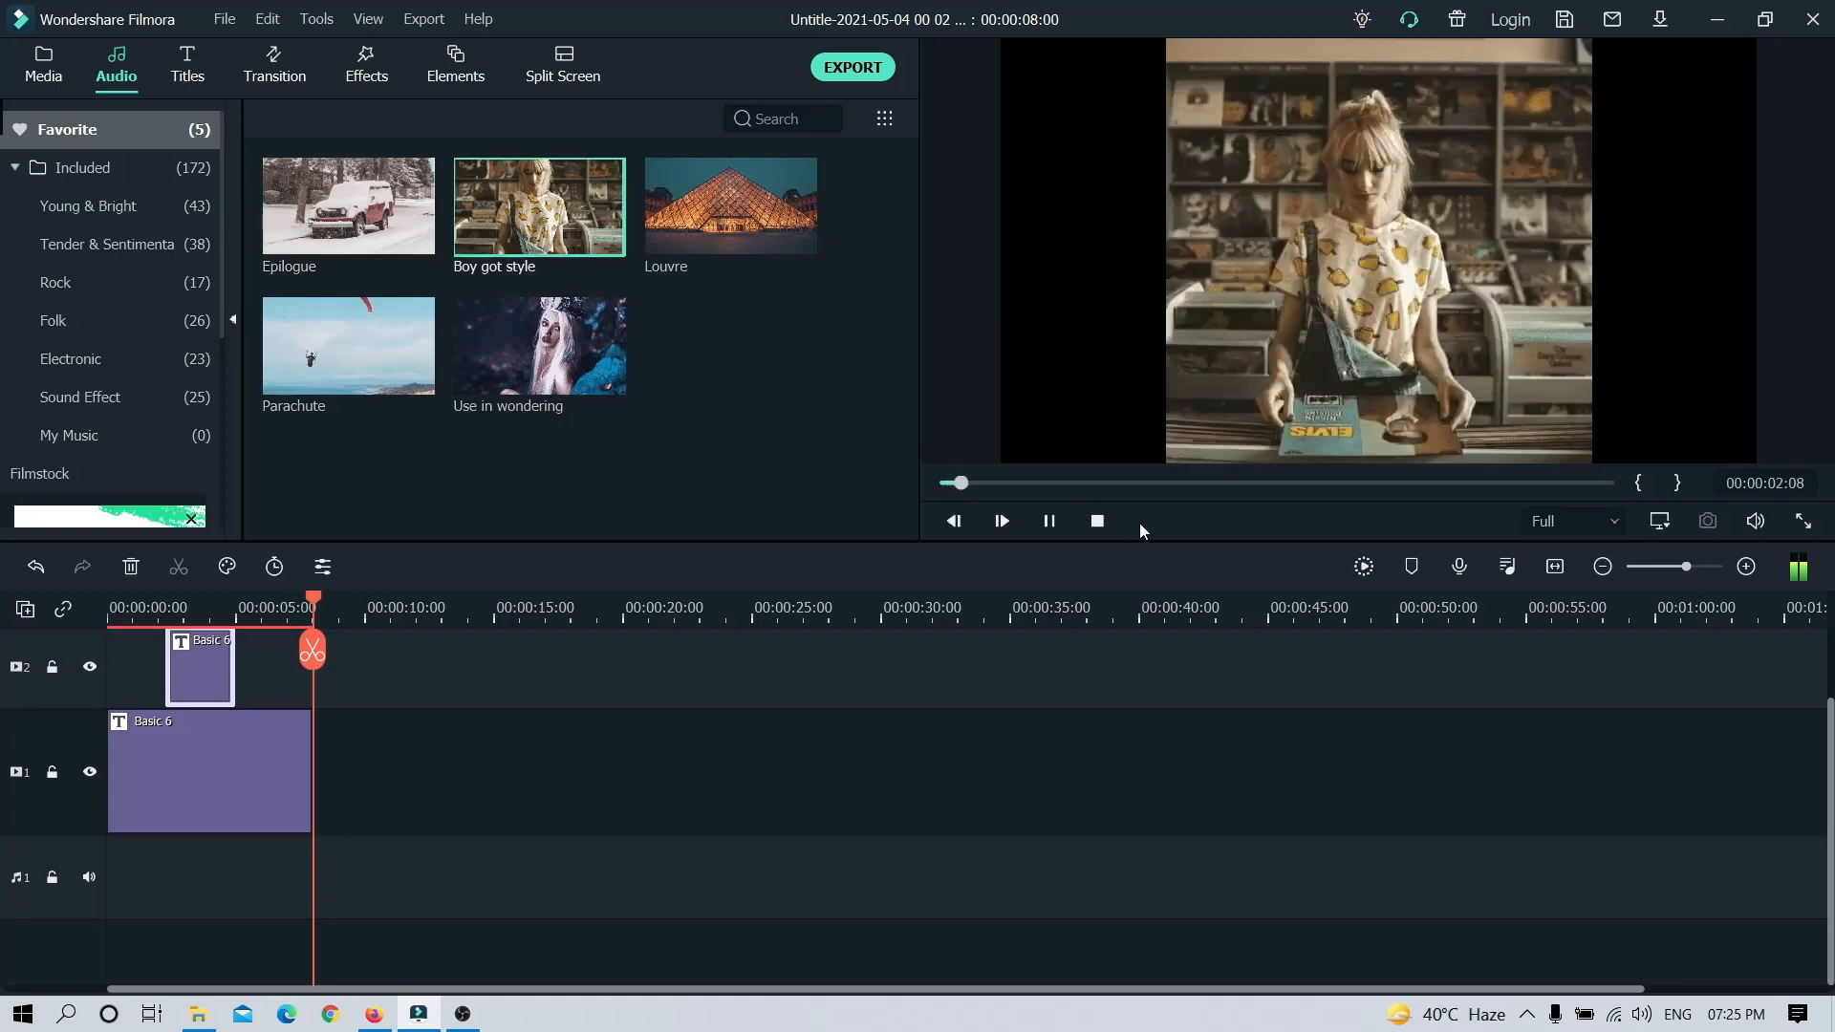
click(1096, 521)
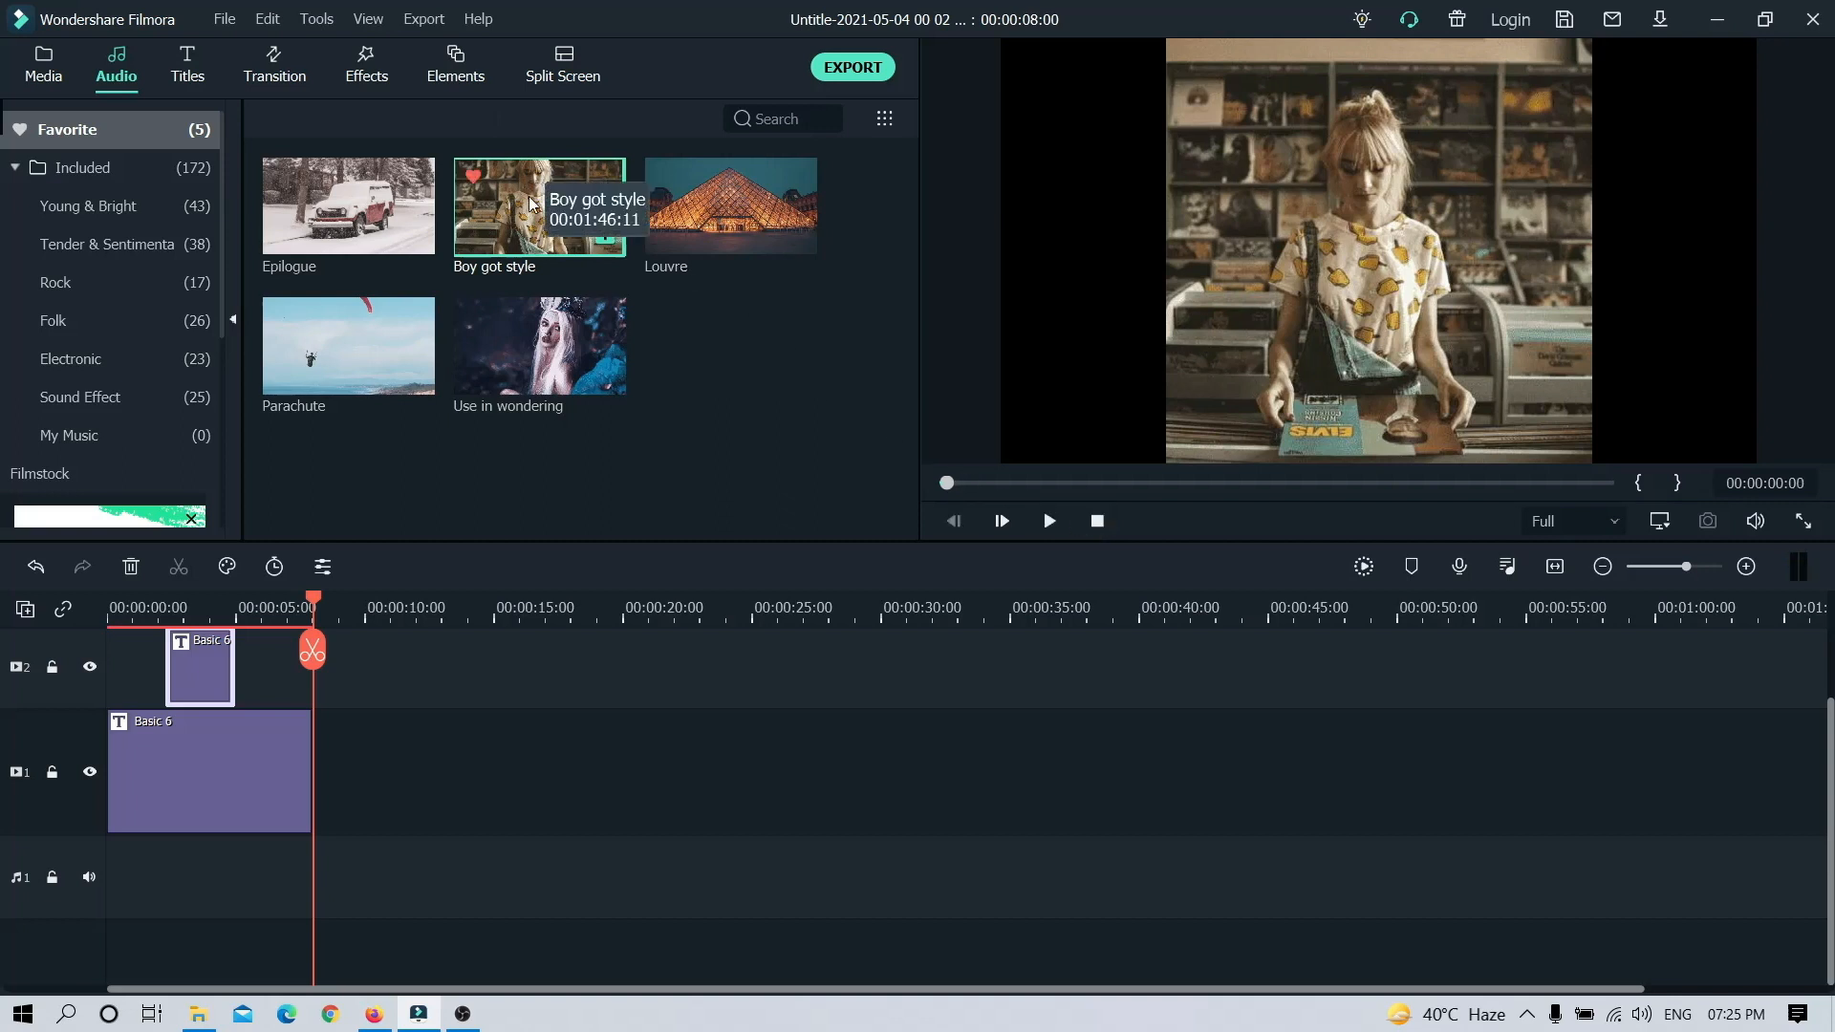
Step: Add "Boy got style" beneath the titles from the timeline's start, trimmed at 8 seconds with a short fade-out at its end
drag(493, 219, 108, 844)
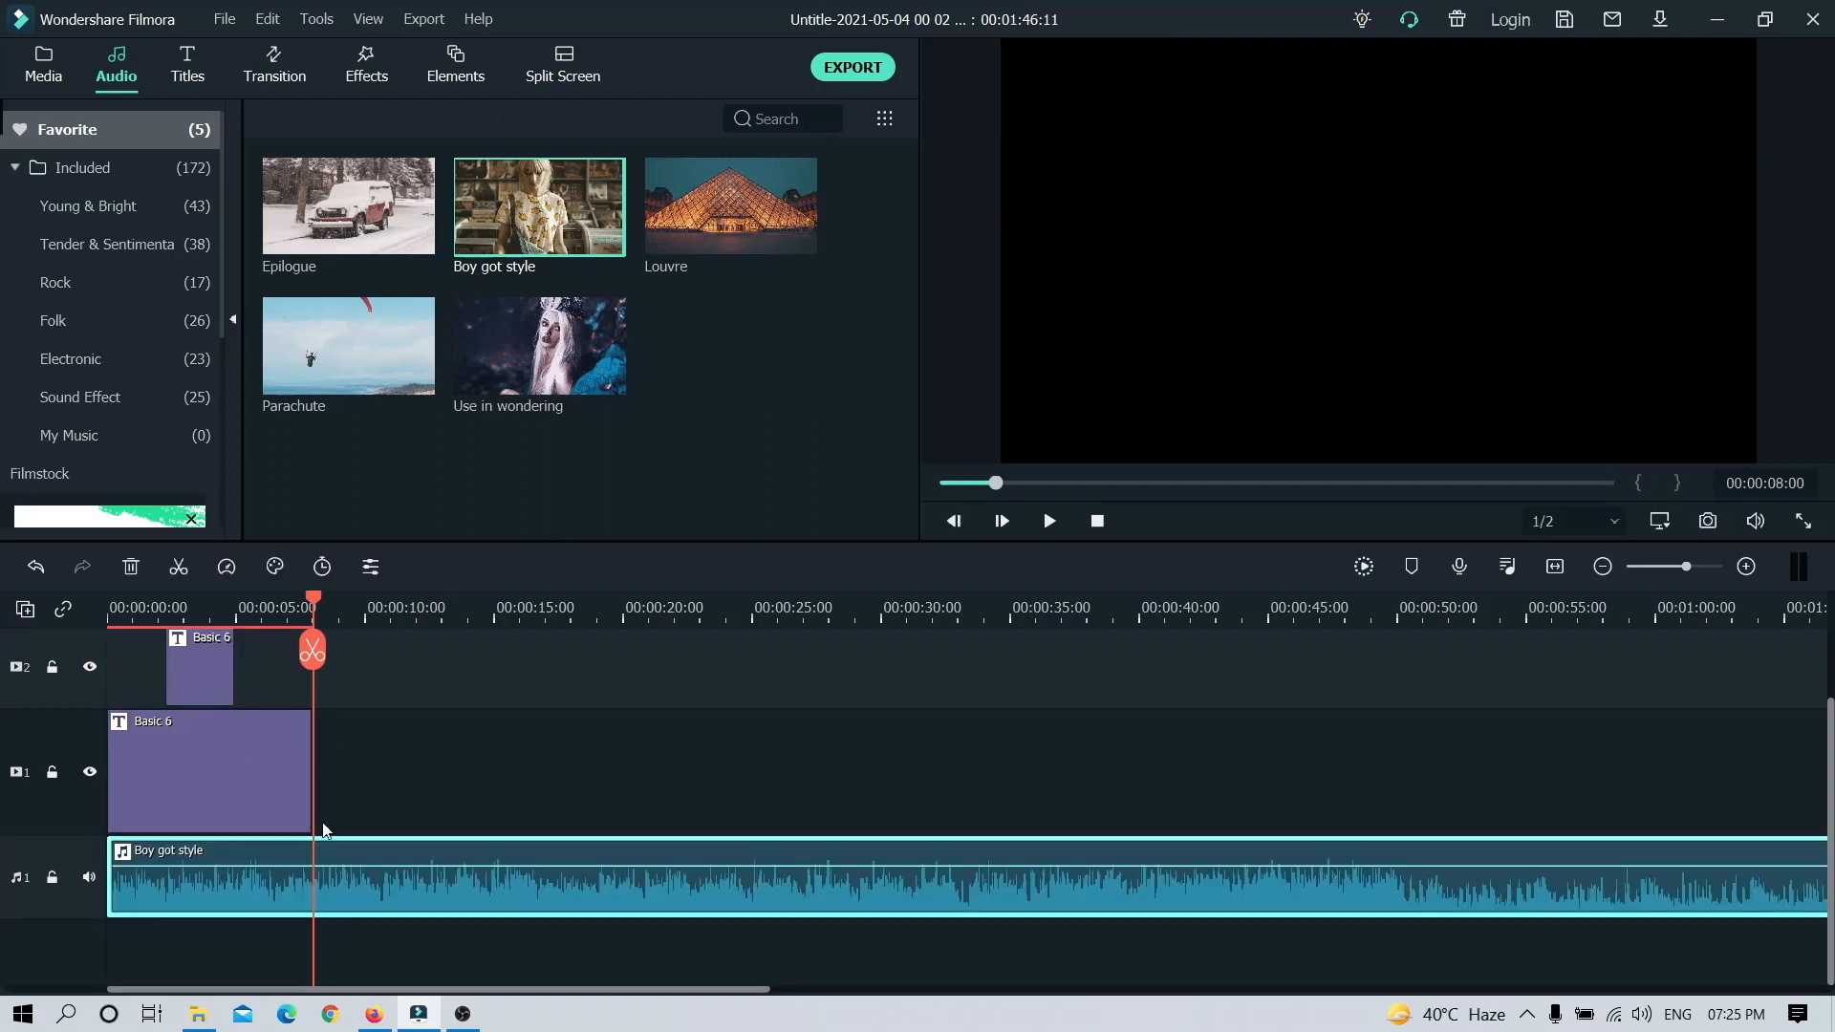
click(179, 568)
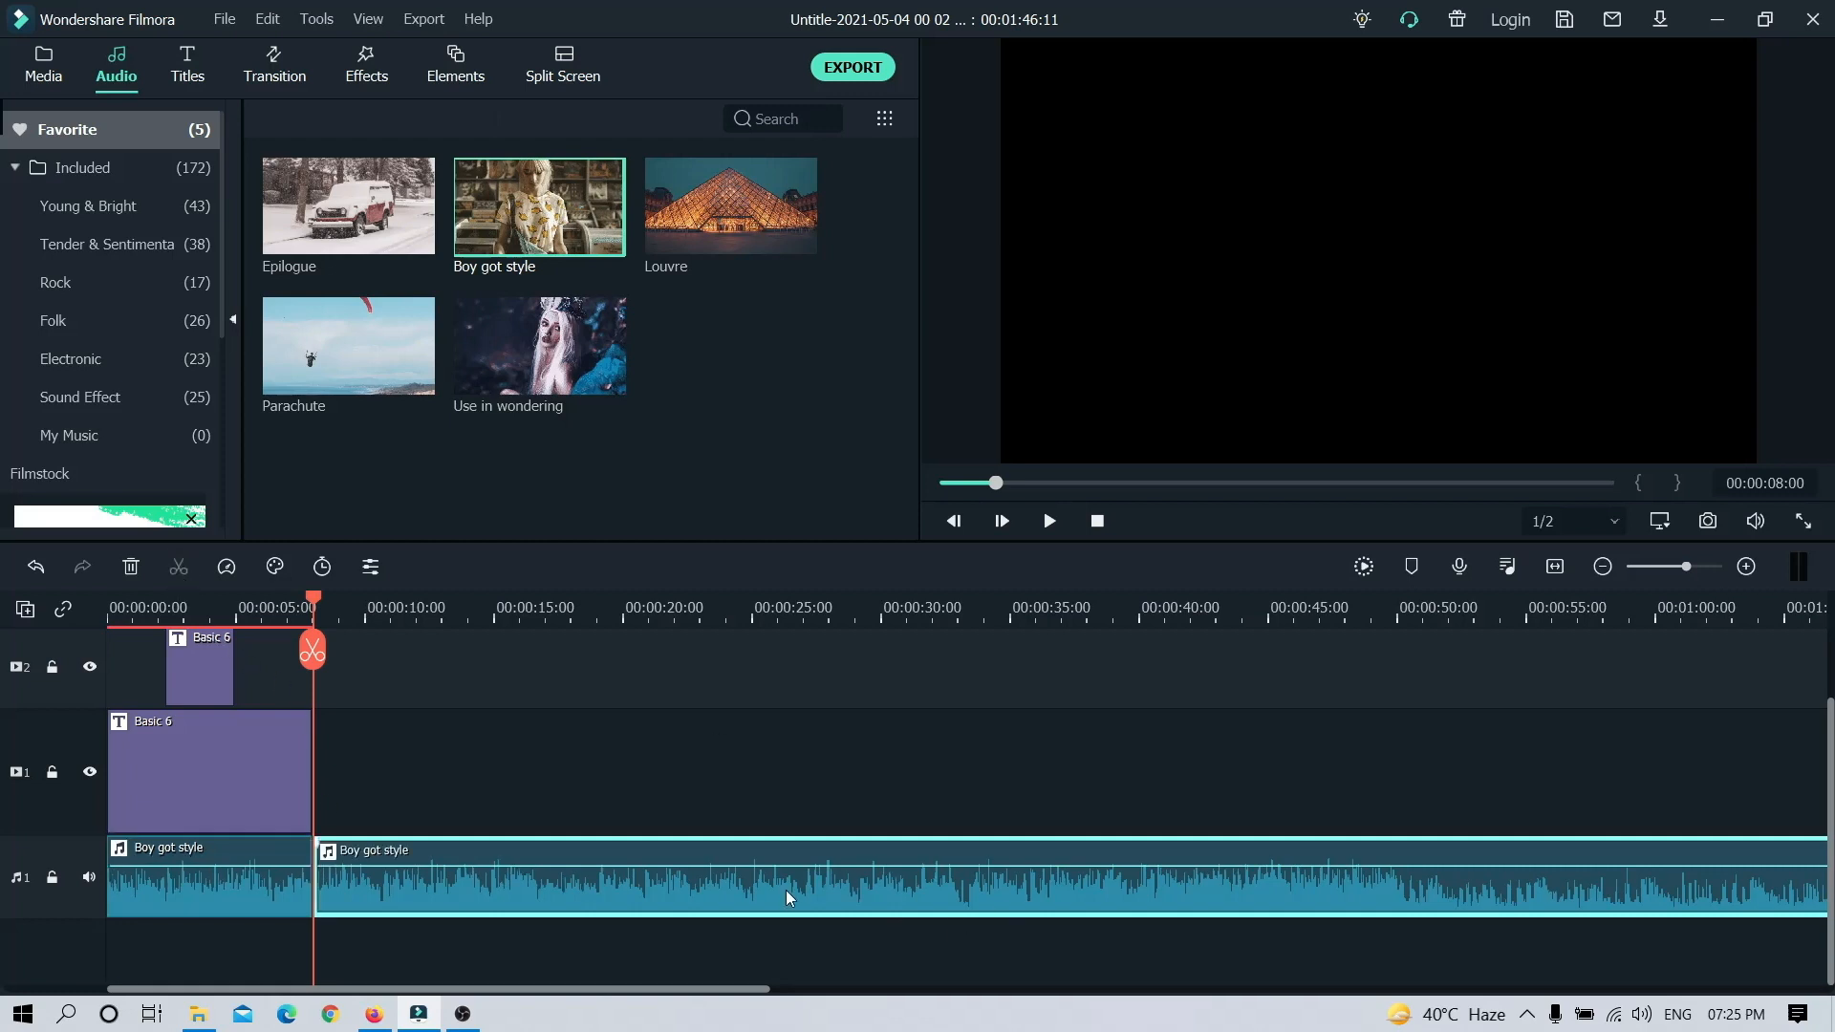
key(Delete)
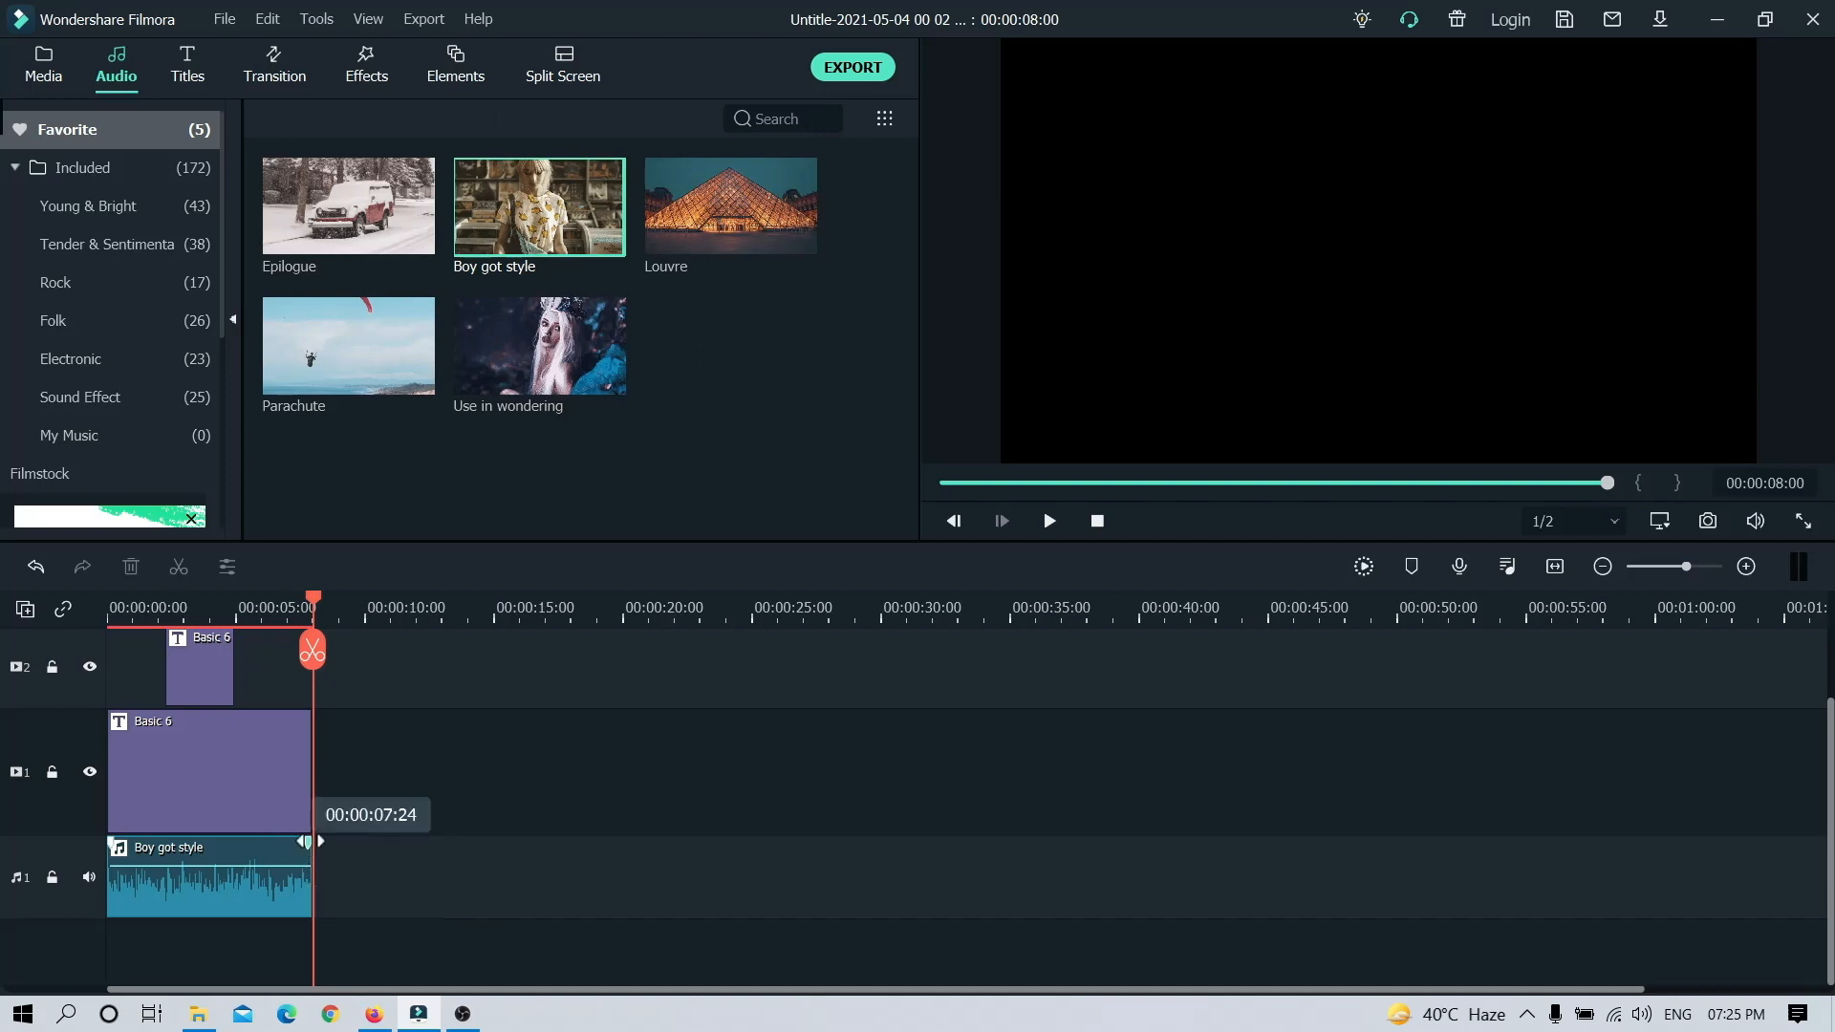
key(space)
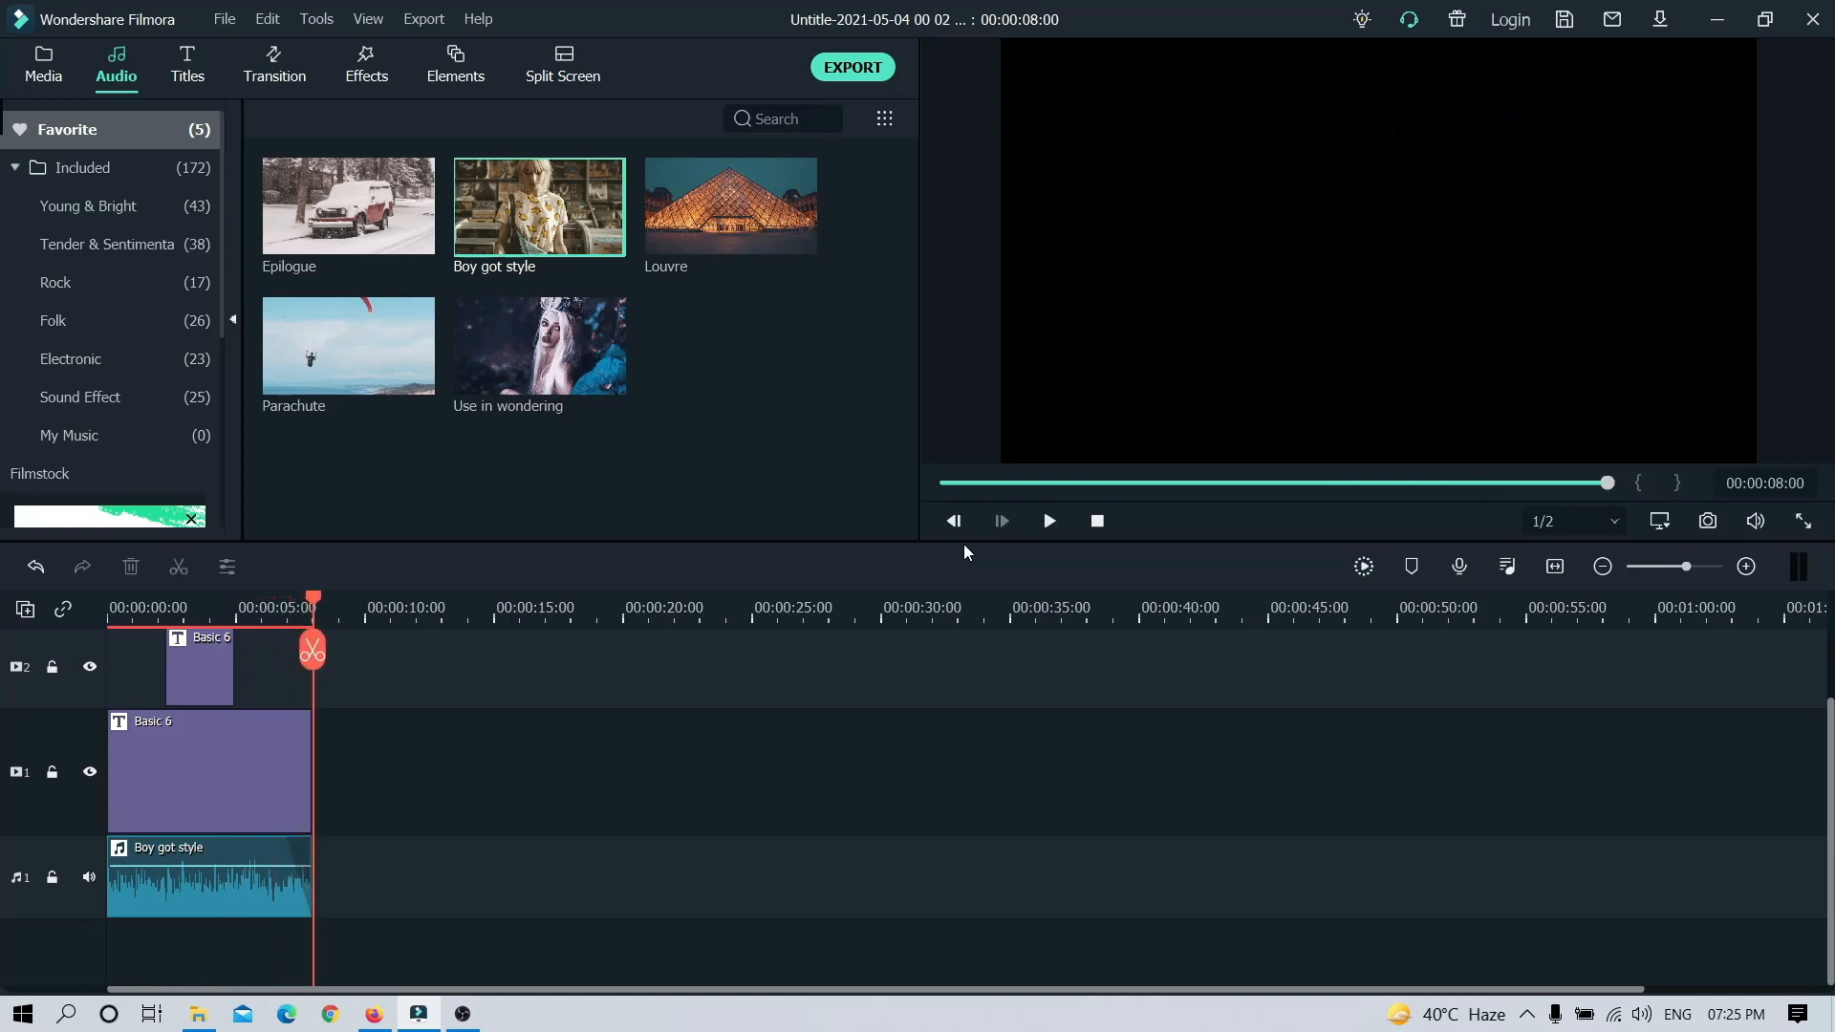
Step: Export the video as an MP4 named "Intro" to E:/VID and close the finished export window
click(836, 69)
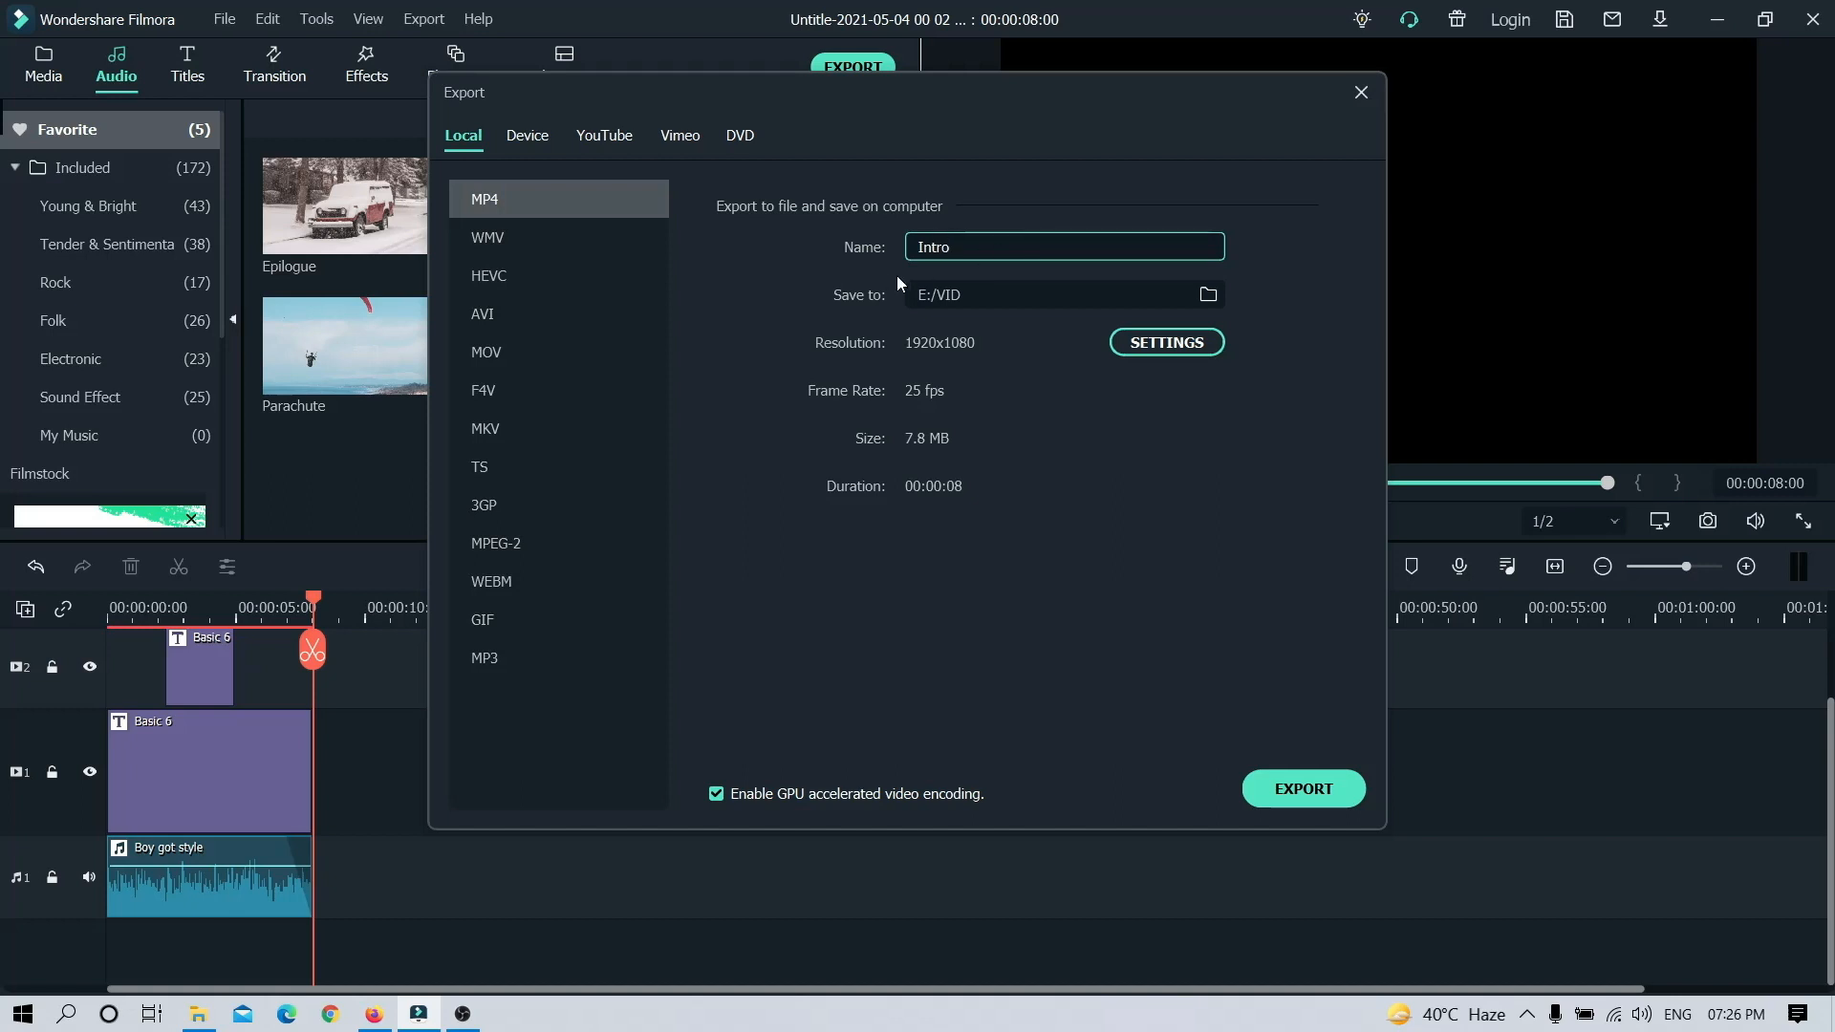
click(1302, 791)
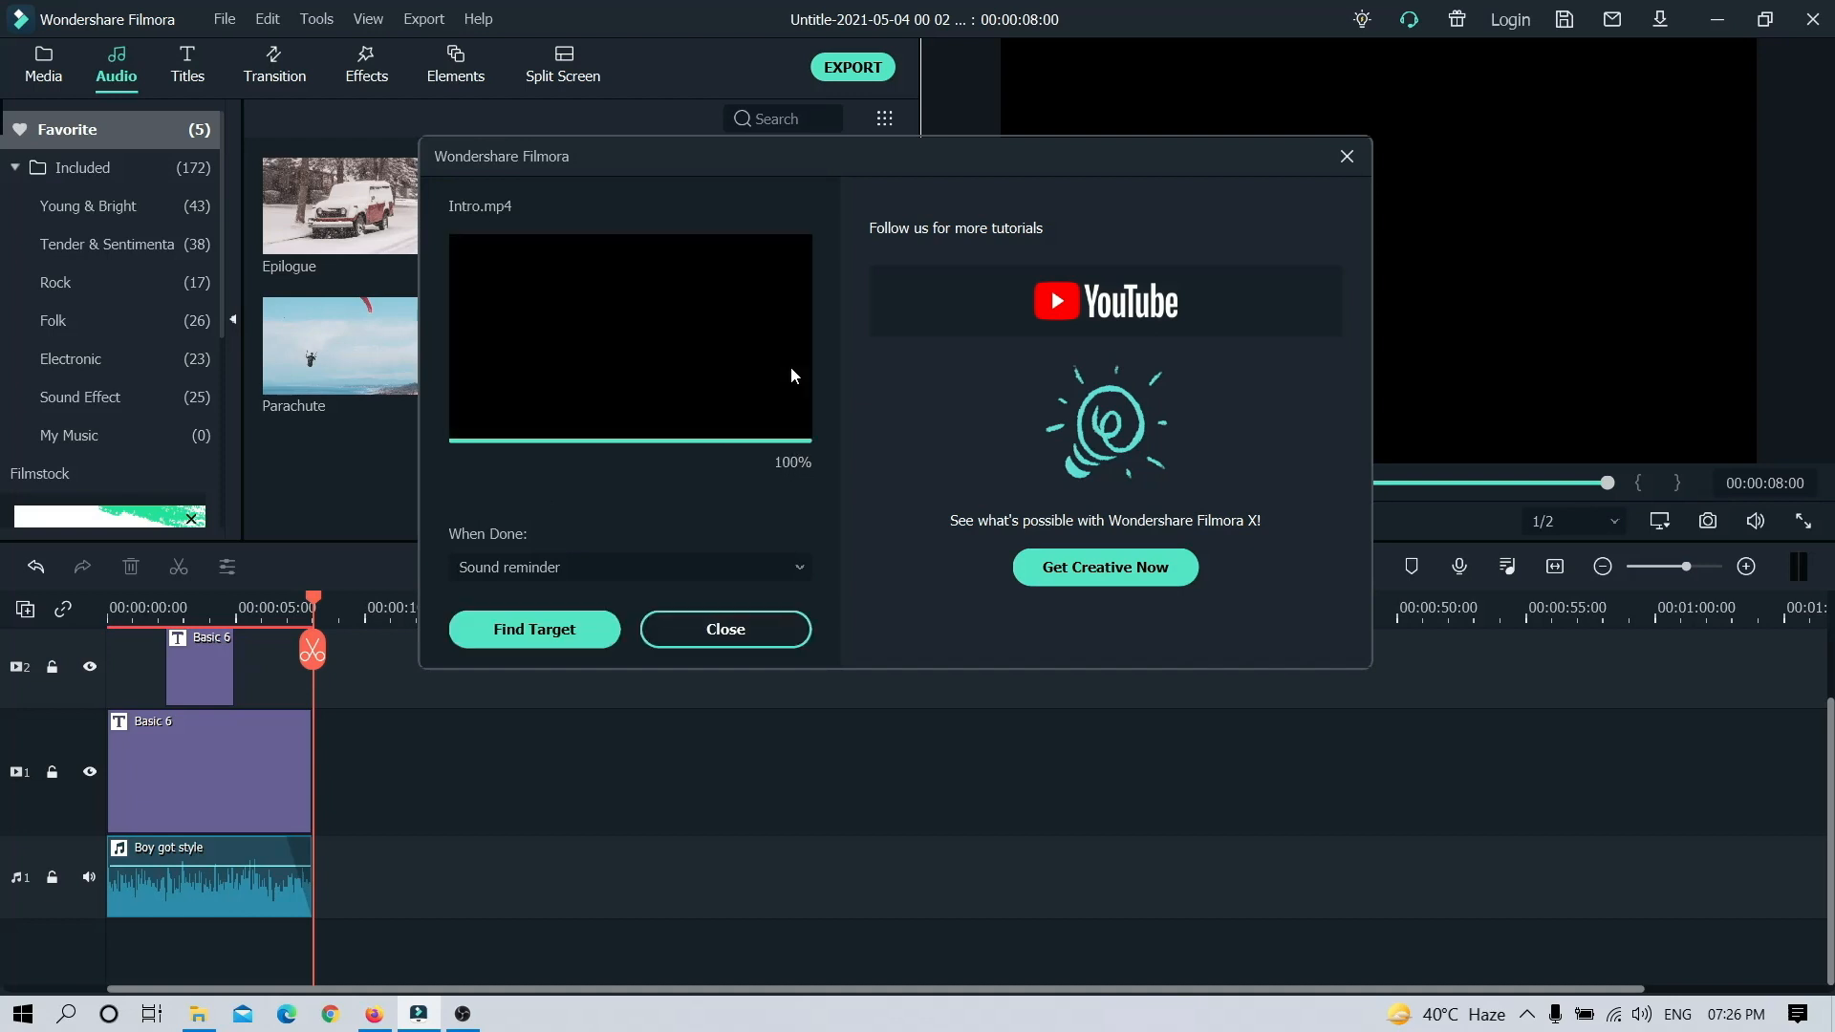
click(732, 635)
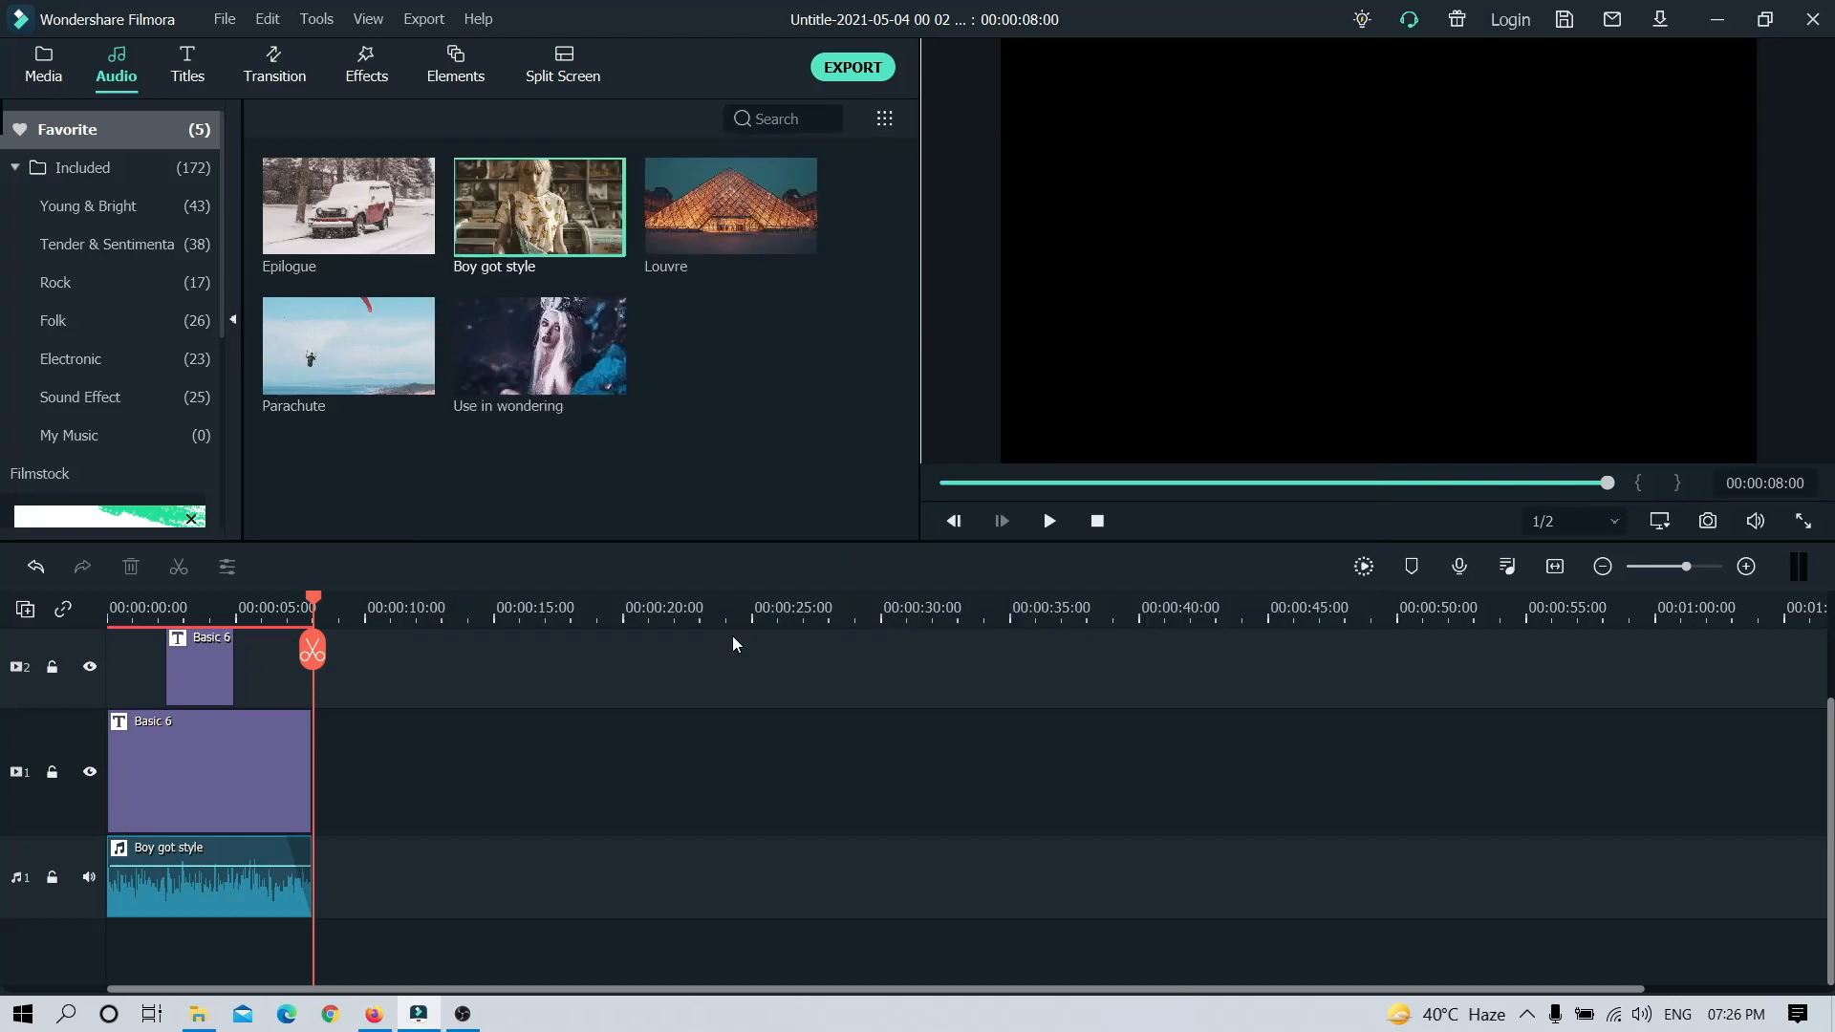